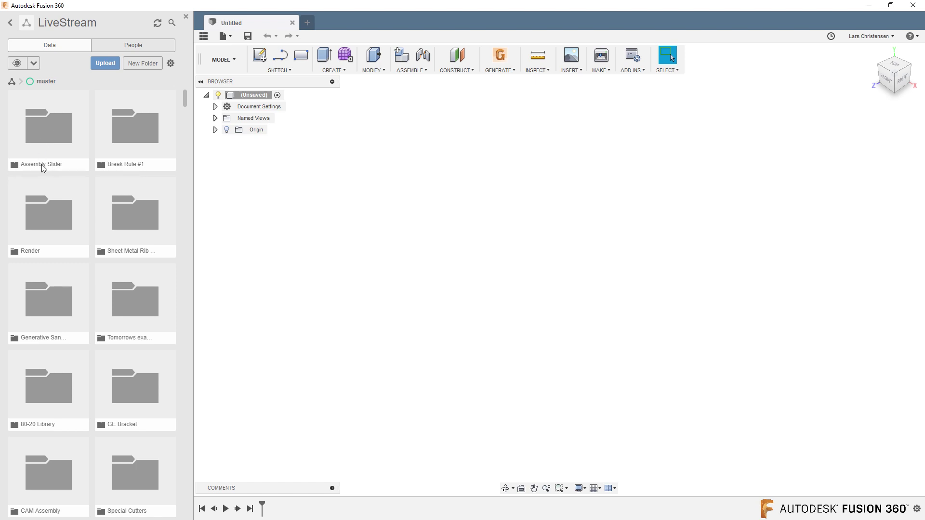
# Step: Open the Untitled design from the Assembly Slider folder and hide the data panel
pyautogui.click(52, 129)
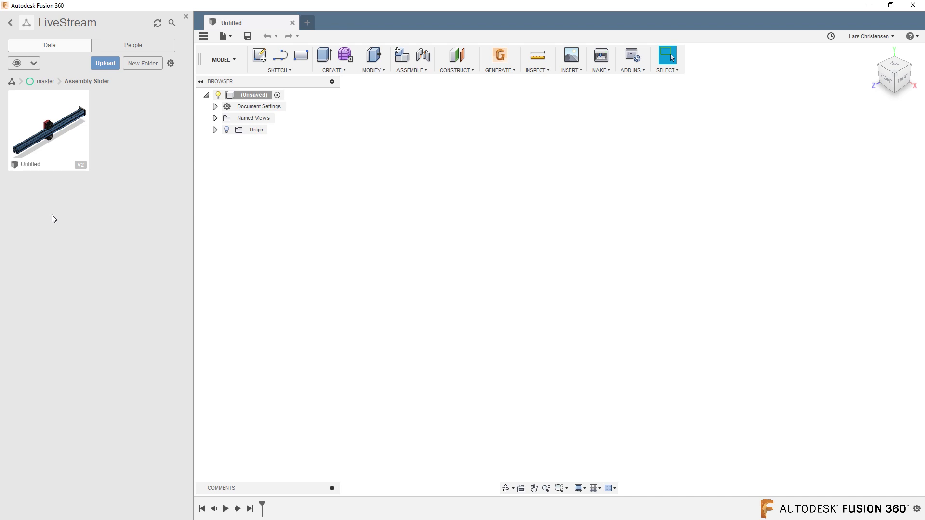
pyautogui.doubleClick(70, 160)
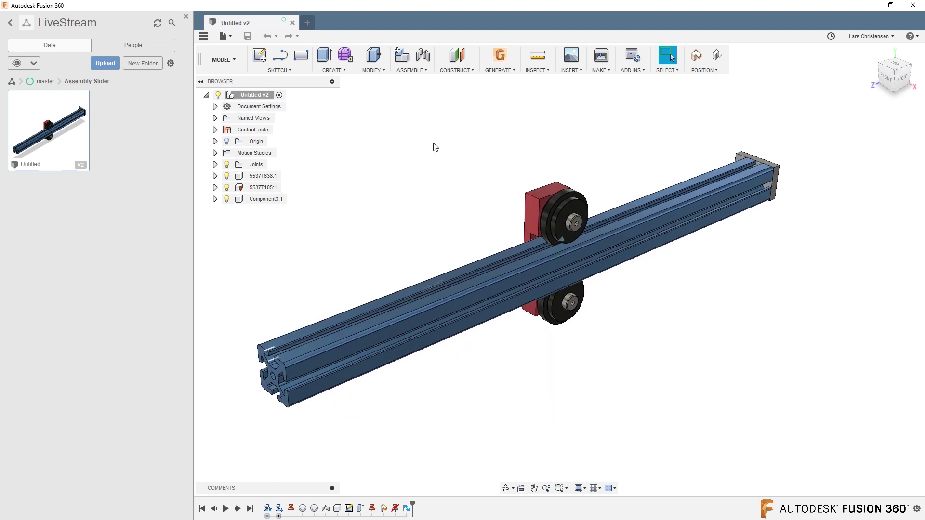
pyautogui.click(203, 36)
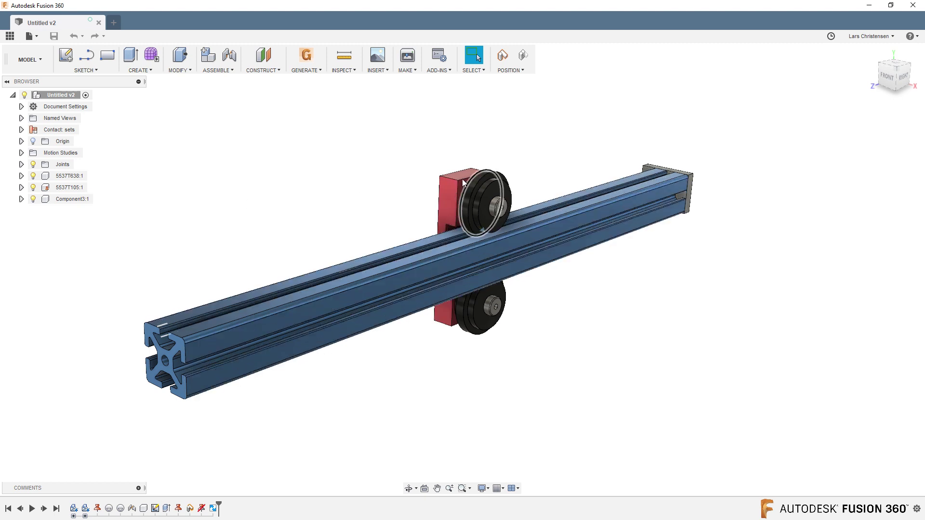
# Step: Slide the red wheeled carriage along the blue rail to both ends to test its travel
pyautogui.keyDown('shift'); pyautogui.moveTo(557, 324); pyautogui.dragTo(467, 260, button='middle'); pyautogui.keyUp('shift')
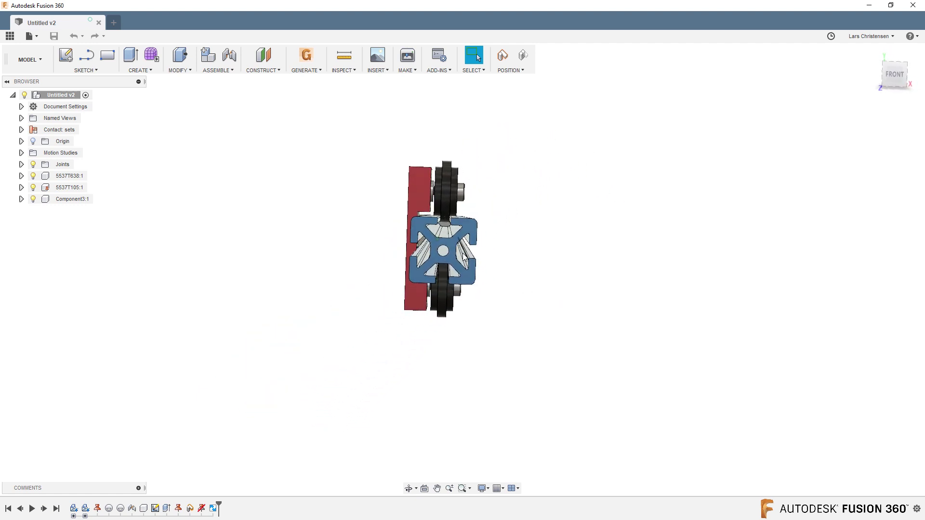
pyautogui.click(442, 213)
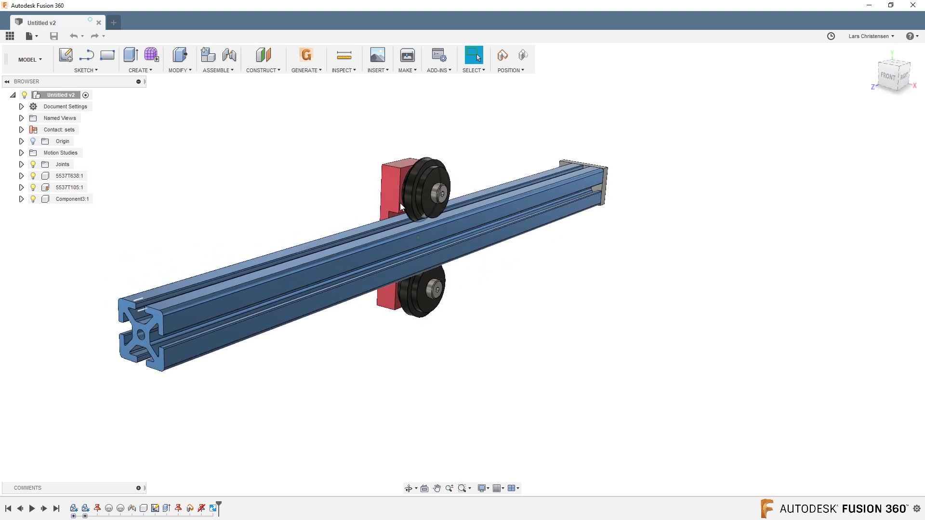
pyautogui.moveTo(398, 182); pyautogui.dragTo(38, 323)
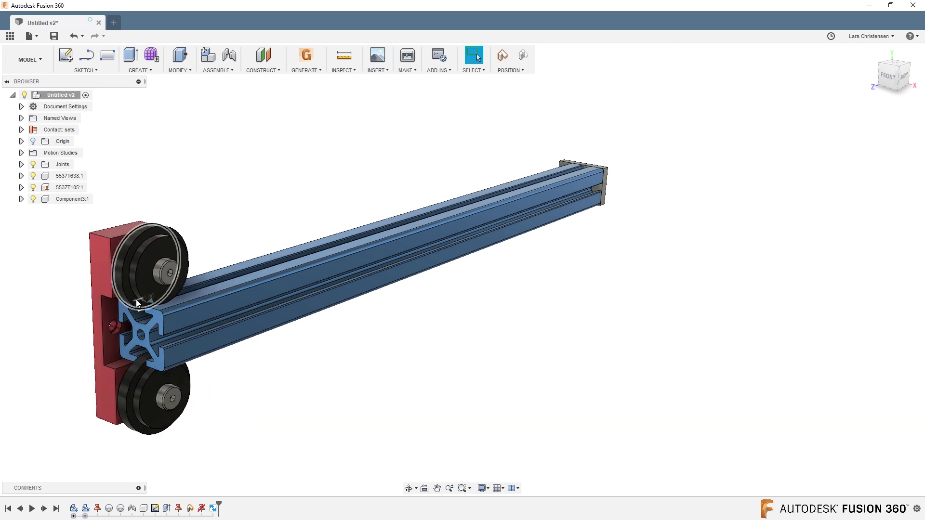
pyautogui.keyDown('shift'); pyautogui.moveTo(394, 252); pyautogui.dragTo(399, 250, button='middle'); pyautogui.keyUp('shift')
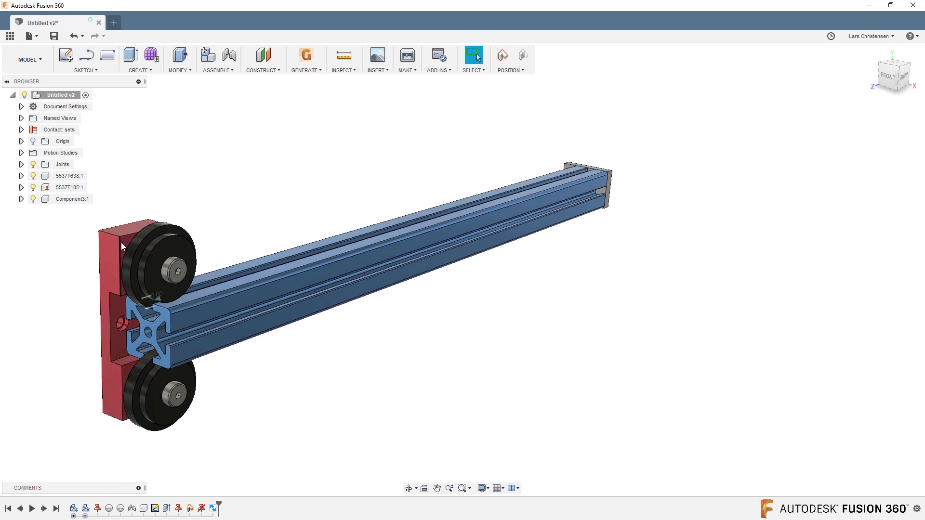
pyautogui.moveTo(120, 246); pyautogui.dragTo(714, 113)
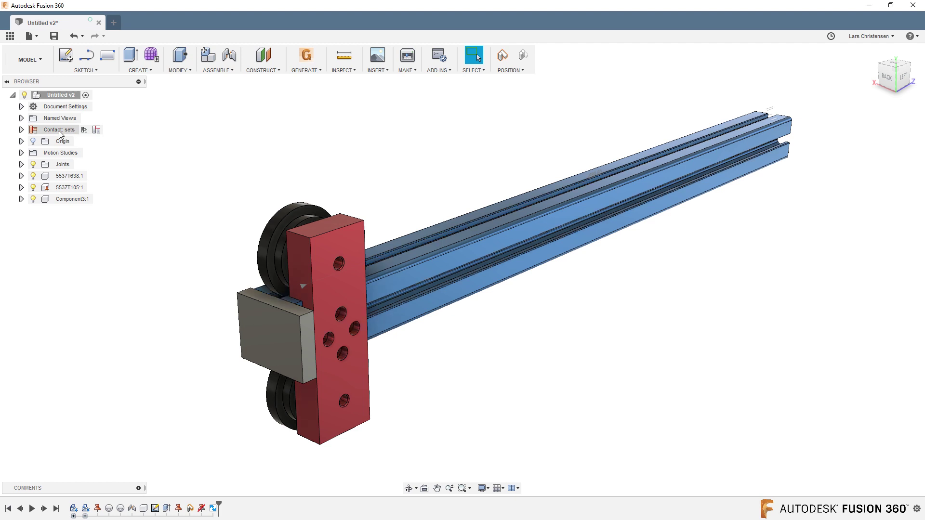
pyautogui.moveTo(313, 260); pyautogui.dragTo(224, 287)
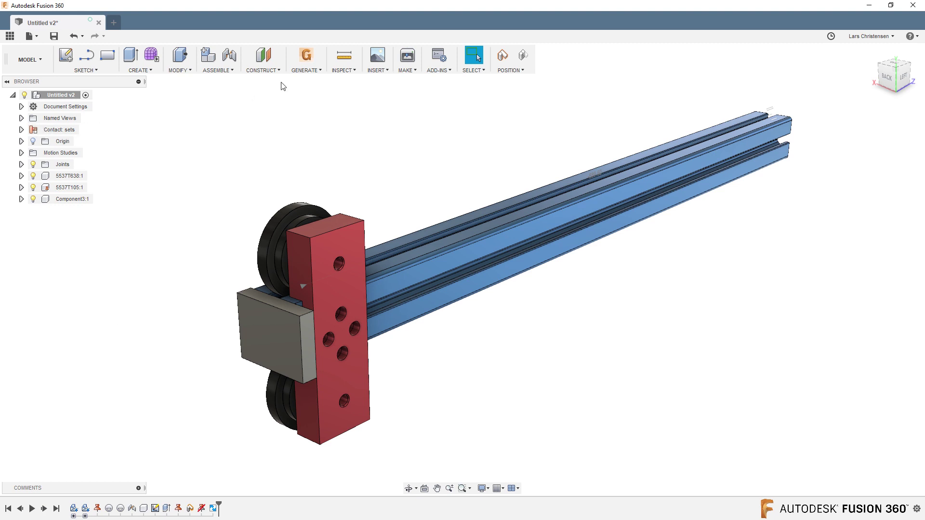
# Step: Look over the assembly and contact set commands, and revert the carriage to its original position on the rail
pyautogui.click(220, 70)
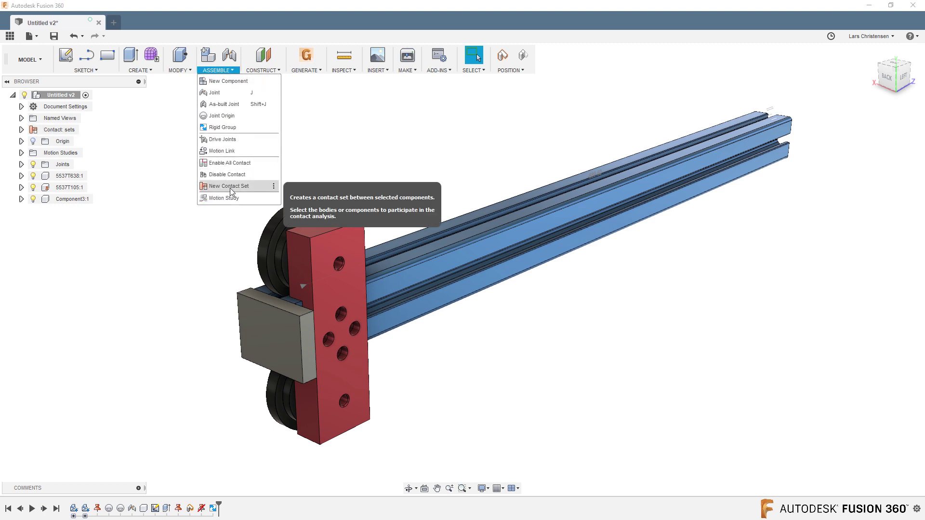
pyautogui.click(161, 258)
pyautogui.moveTo(545, 294)
pyautogui.keyDown('shift'); pyautogui.mouseDown(button='middle')
pyautogui.moveTo(529, 221)
pyautogui.moveTo(528, 229)
pyautogui.mouseUp(button='middle'); pyautogui.keyUp('shift')
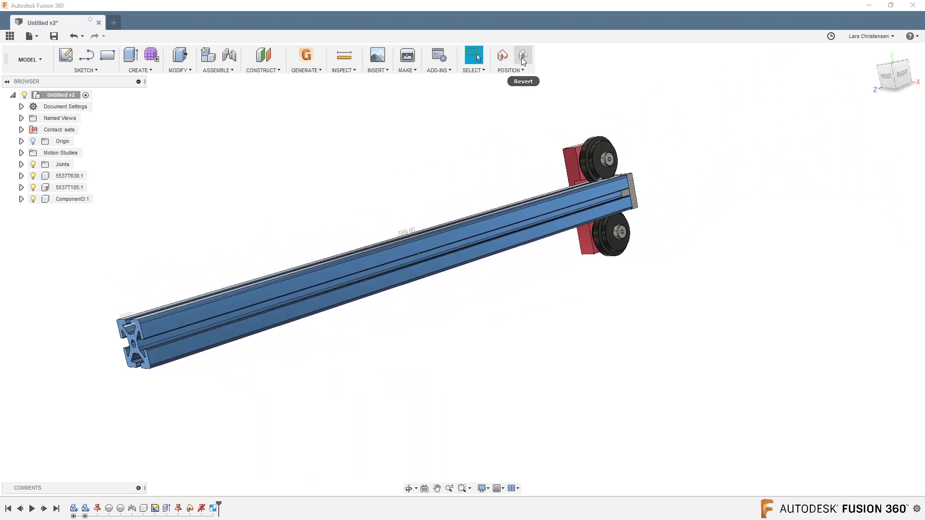
pyautogui.keyDown('shift'); pyautogui.moveTo(597, 115); pyautogui.dragTo(537, 97, button='middle'); pyautogui.keyUp('shift')
pyautogui.click(523, 56)
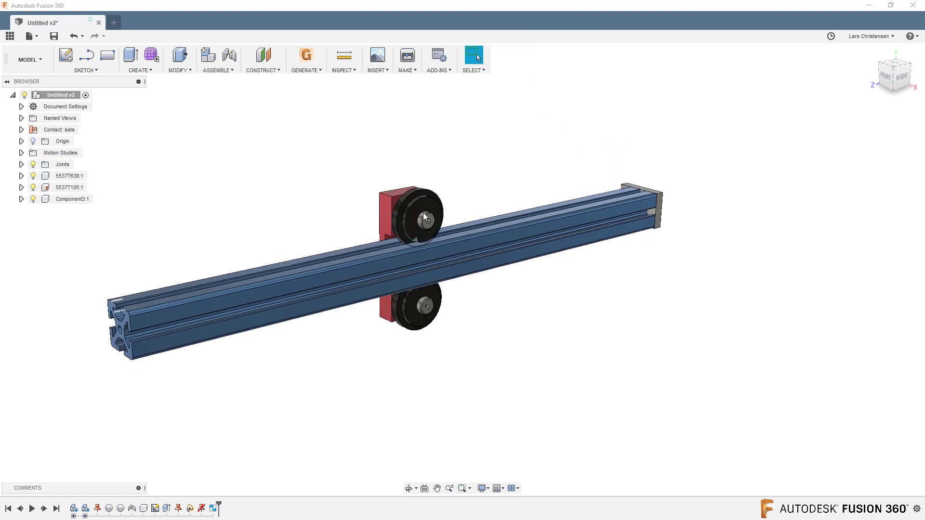
# Step: Roll the timeline back to its beginning and step forward through both inserted components and the grounding of the rail
pyautogui.keyDown('shift'); pyautogui.moveTo(543, 345); pyautogui.dragTo(359, 380, button='middle'); pyautogui.keyUp('shift')
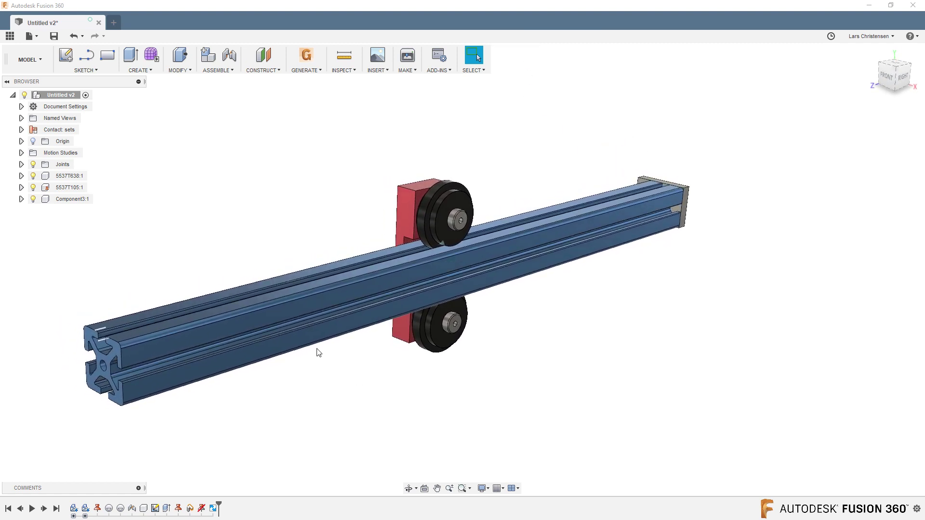
pyautogui.keyDown('shift'); pyautogui.moveTo(218, 277); pyautogui.dragTo(218, 271, button='middle'); pyautogui.keyUp('shift')
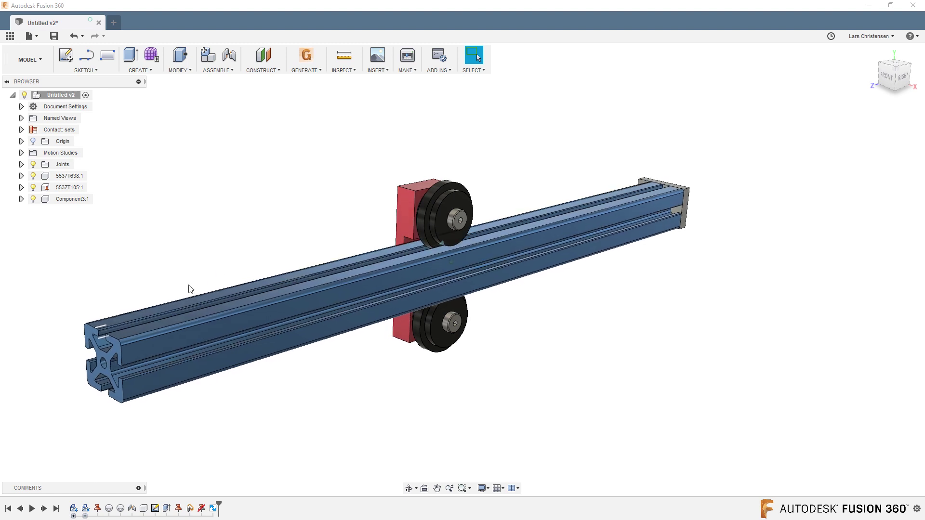
pyautogui.click(8, 509)
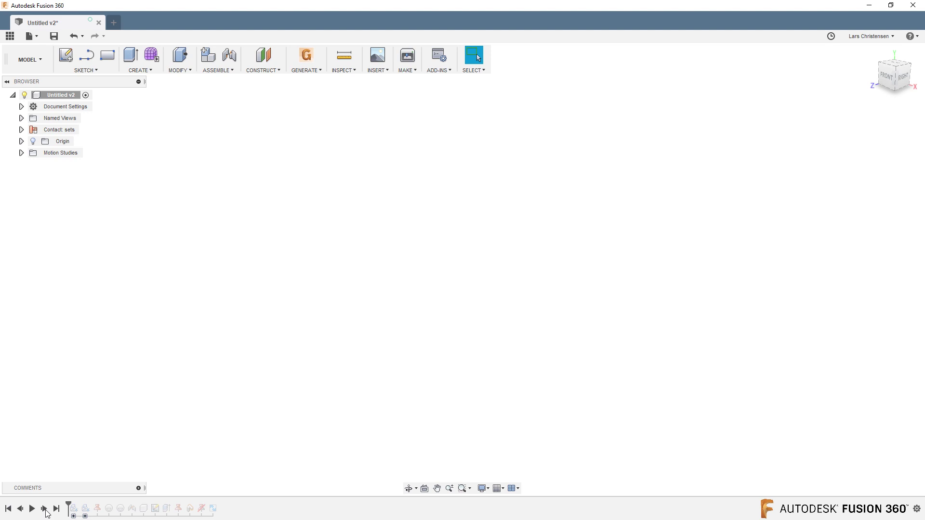
pyautogui.click(45, 509)
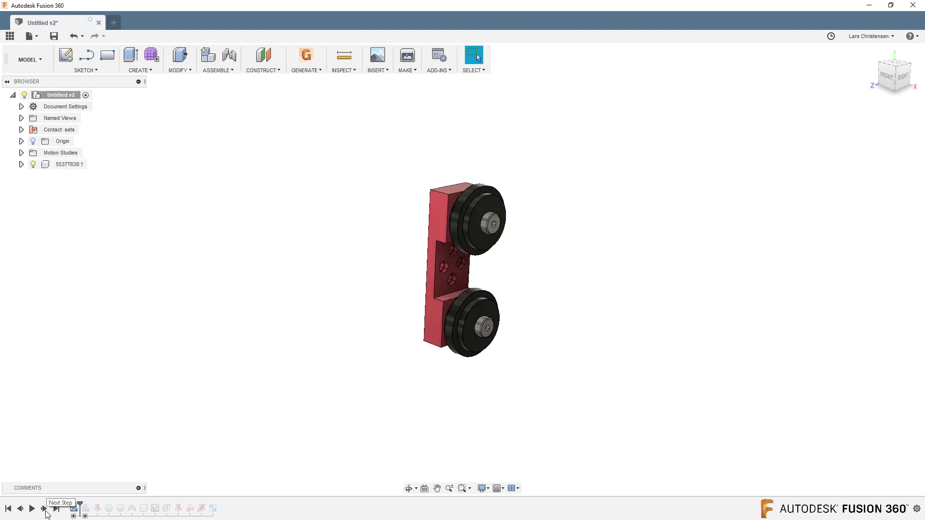
pyautogui.click(45, 510)
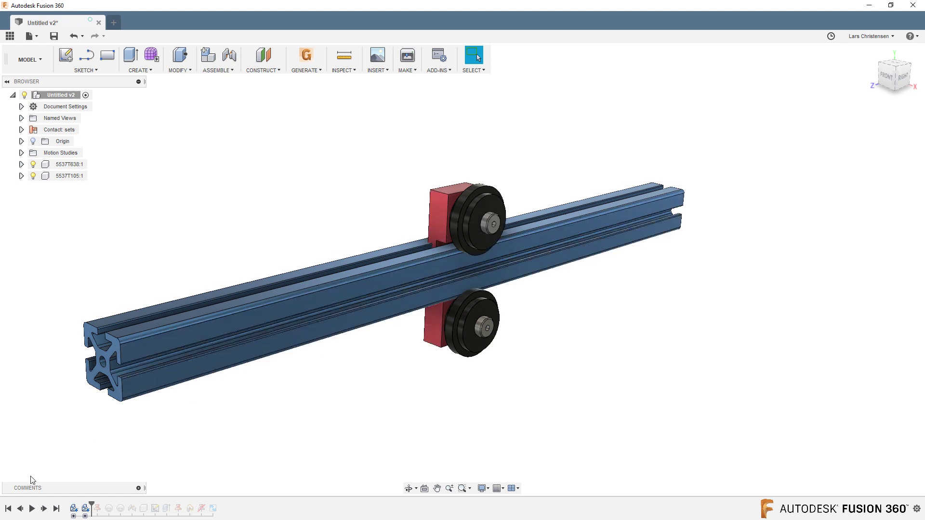
pyautogui.click(44, 509)
# Step: Check the ground option of component 5537T105:1 without changing it, and clear the selection
pyautogui.rightClick(58, 183)
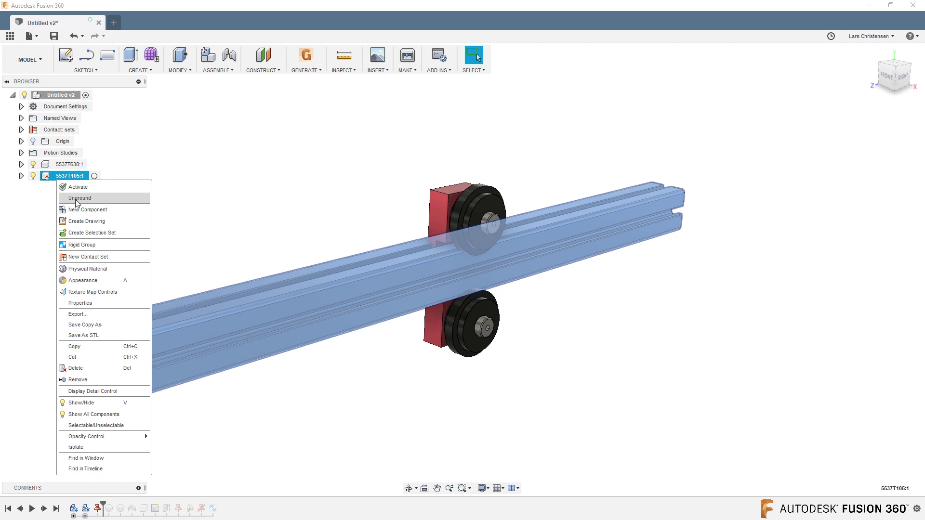
pyautogui.click(187, 199)
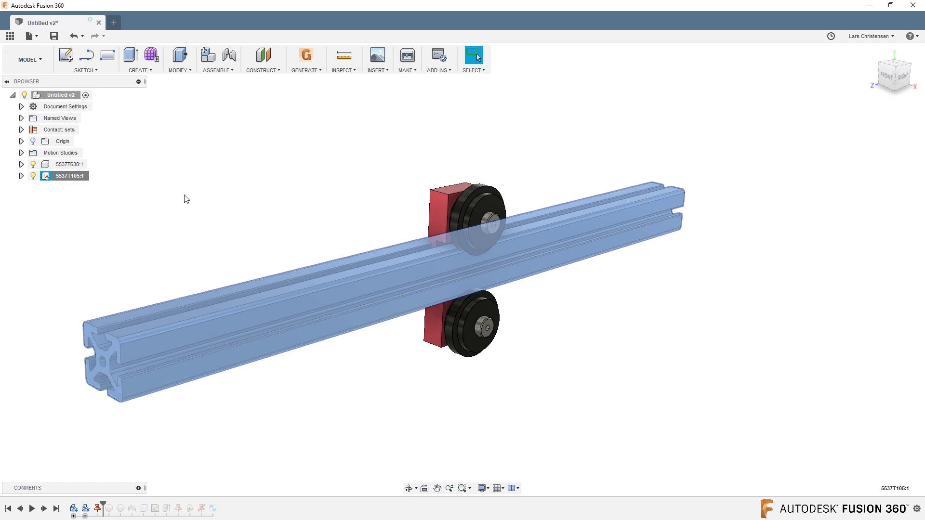
pyautogui.click(202, 284)
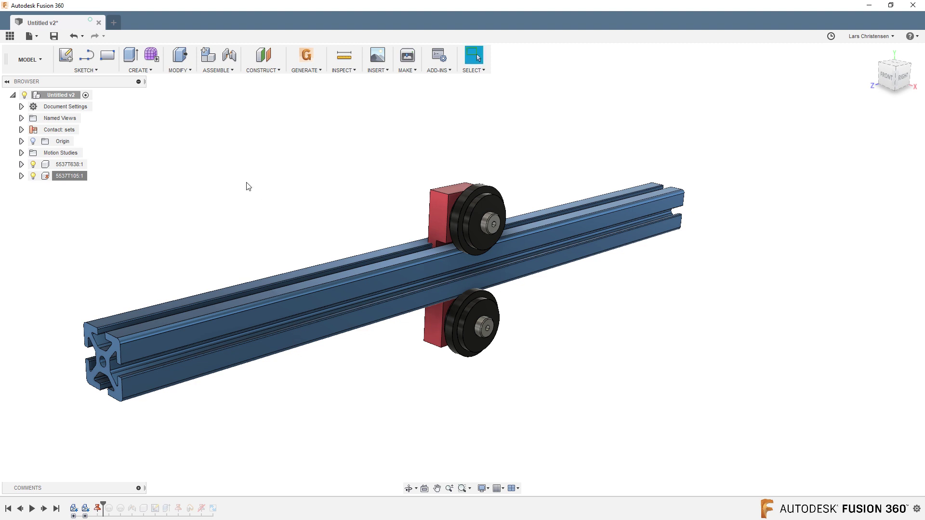
# Step: Advance the timeline past both joint origins and show Joint Origin1 in components 5537T638:1 and 5537T105:1
pyautogui.click(44, 508)
pyautogui.click(45, 509)
pyautogui.click(21, 164)
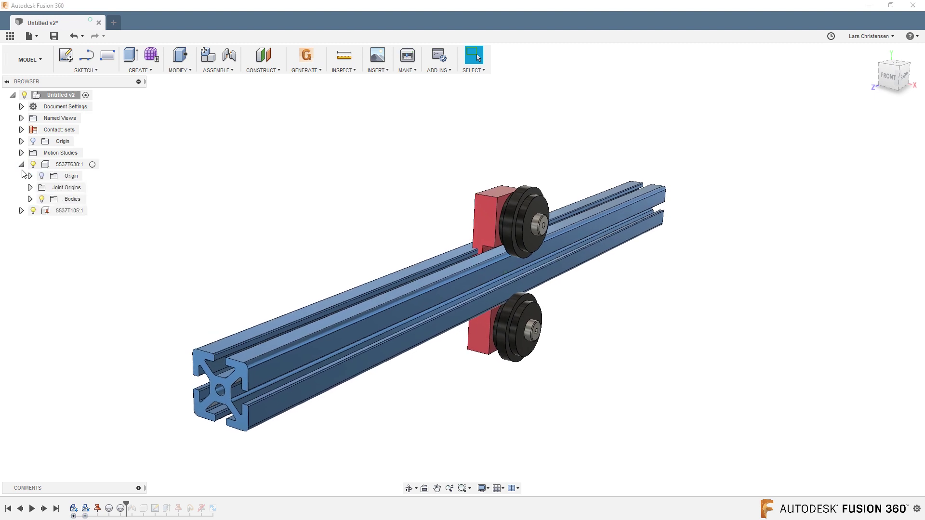
pyautogui.click(30, 187)
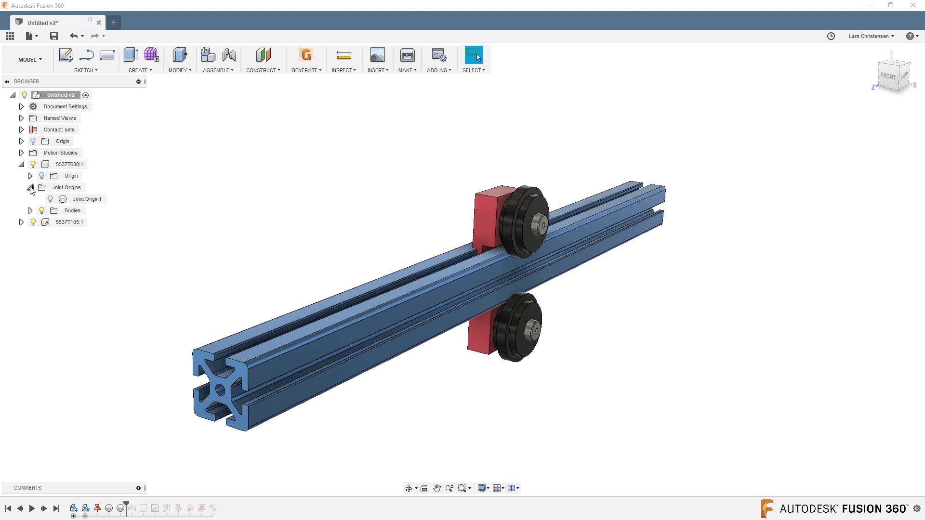
pyautogui.click(55, 199)
pyautogui.click(51, 198)
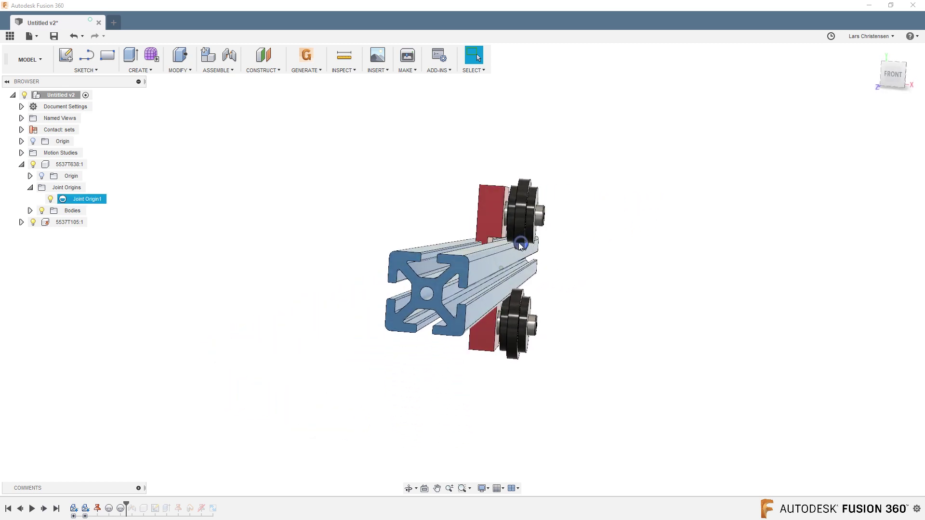
pyautogui.click(21, 222)
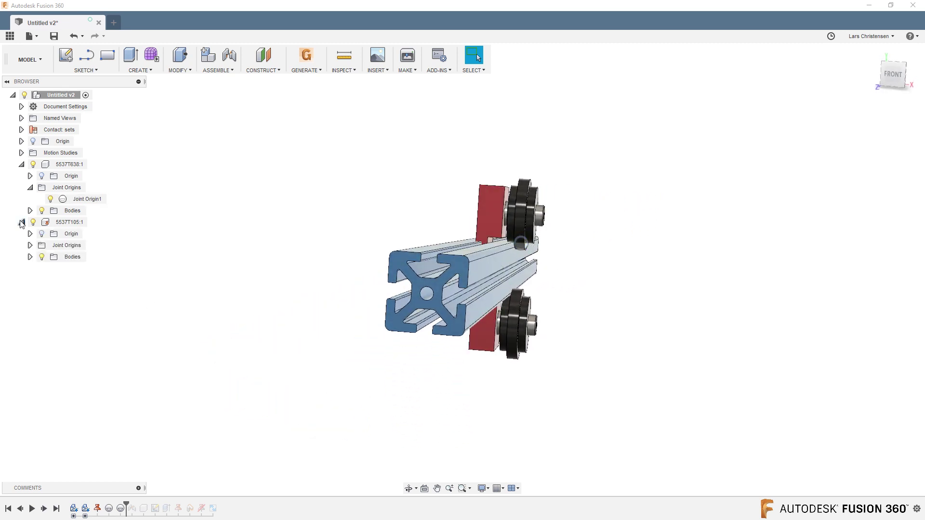
pyautogui.click(30, 246)
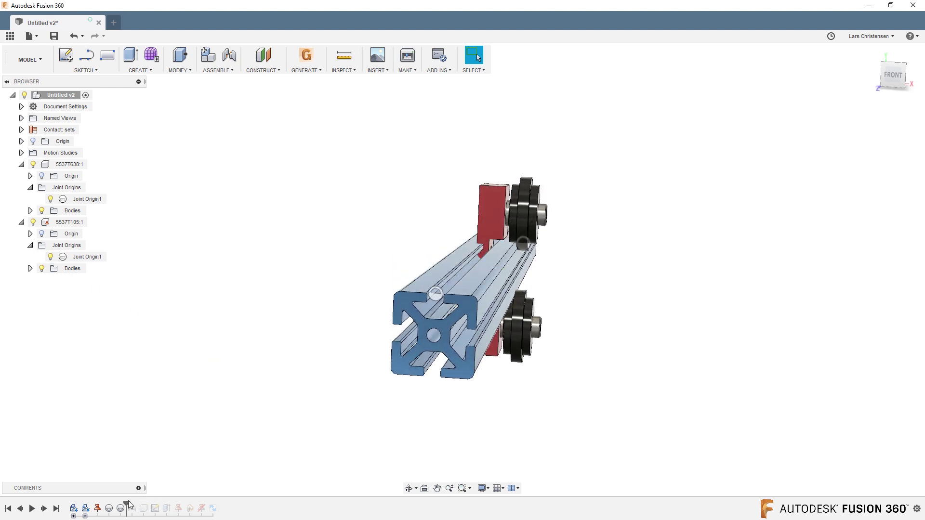
# Step: Advance the timeline past the slider joint, collapse both components in the browser, and slide the carriage partway along the rail
pyautogui.moveTo(126, 504); pyautogui.dragTo(138, 503)
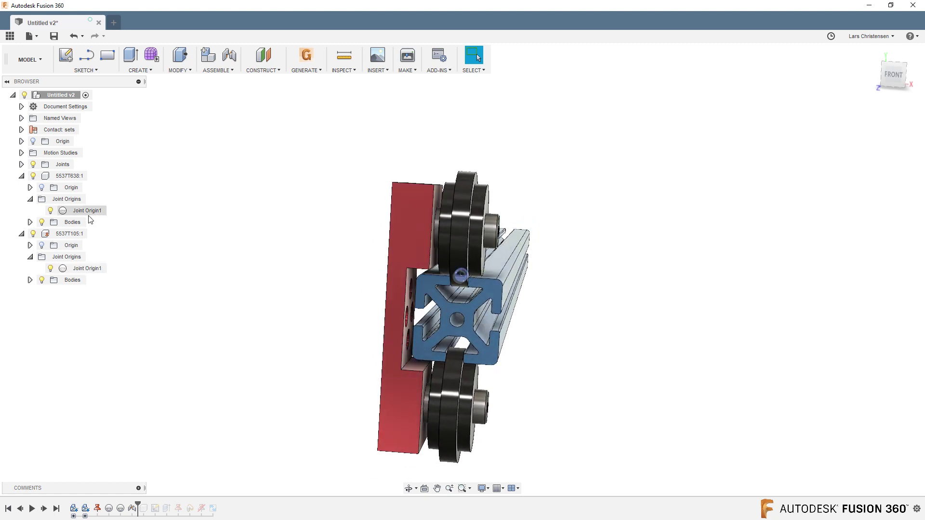
pyautogui.click(22, 176)
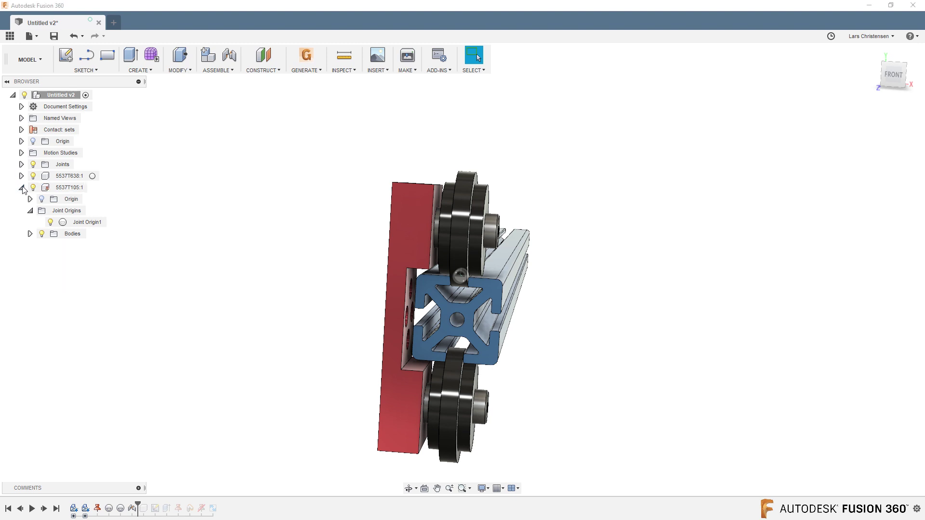
pyautogui.click(21, 187)
pyautogui.keyDown('shift'); pyautogui.moveTo(253, 302); pyautogui.dragTo(141, 331, button='middle'); pyautogui.keyUp('shift')
pyautogui.moveTo(139, 330)
pyautogui.mouseDown()
pyautogui.moveTo(201, 298)
pyautogui.moveTo(34, 349)
pyautogui.moveTo(269, 280)
pyautogui.moveTo(131, 323)
pyautogui.mouseUp()
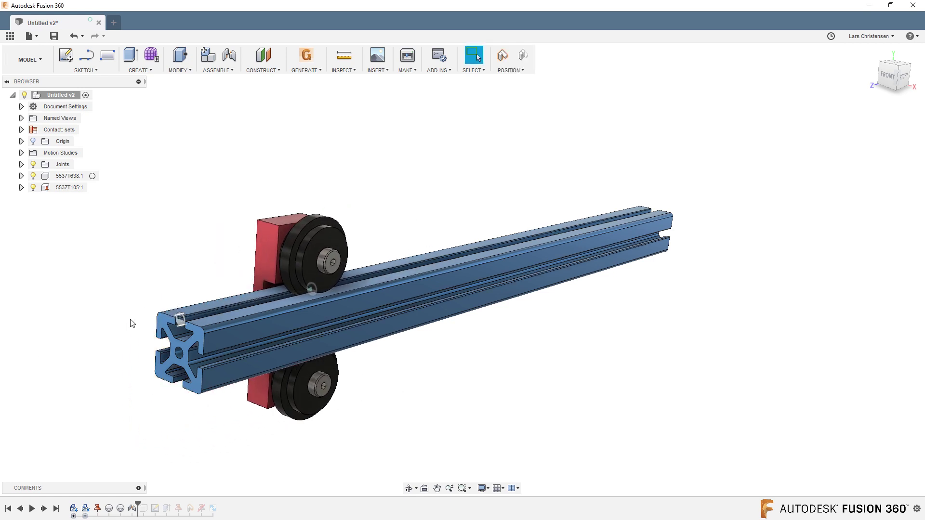
pyautogui.keyDown('shift'); pyautogui.moveTo(97, 311); pyautogui.dragTo(117, 338, button='middle'); pyautogui.keyUp('shift')
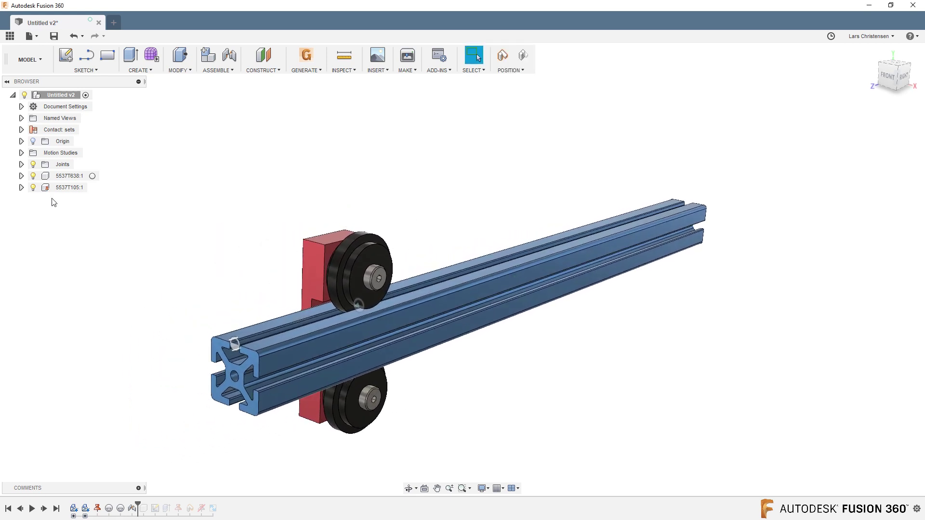
# Step: Inspect the minimum and maximum slide limits of joint Slider1, and cancel without changing them
pyautogui.click(21, 164)
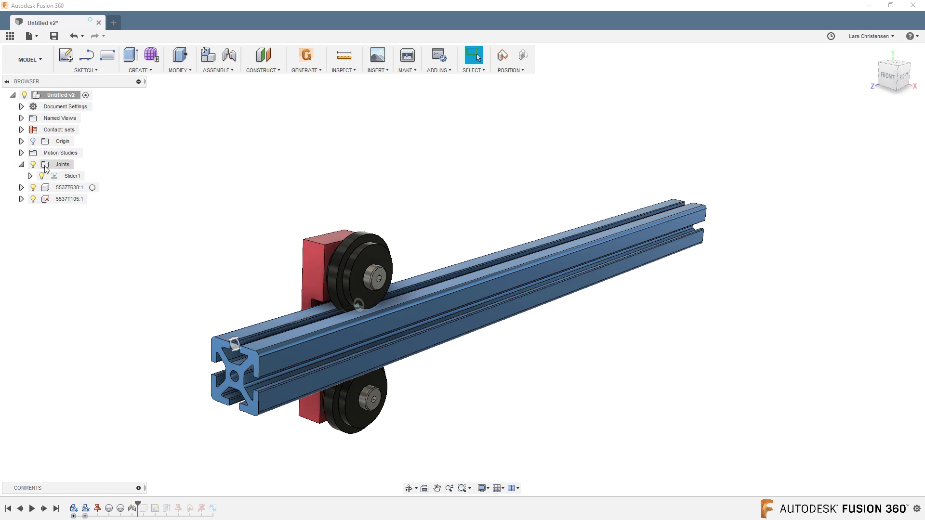
pyautogui.rightClick(71, 176)
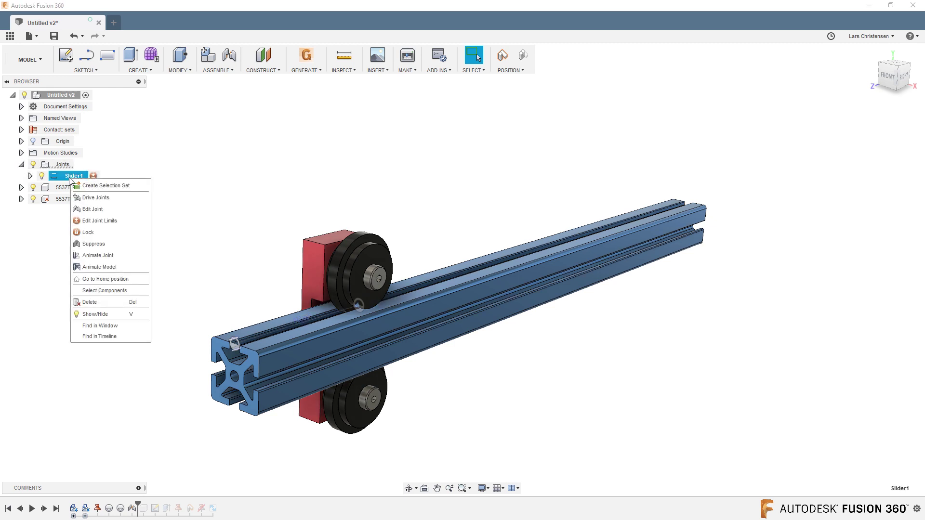
pyautogui.click(95, 222)
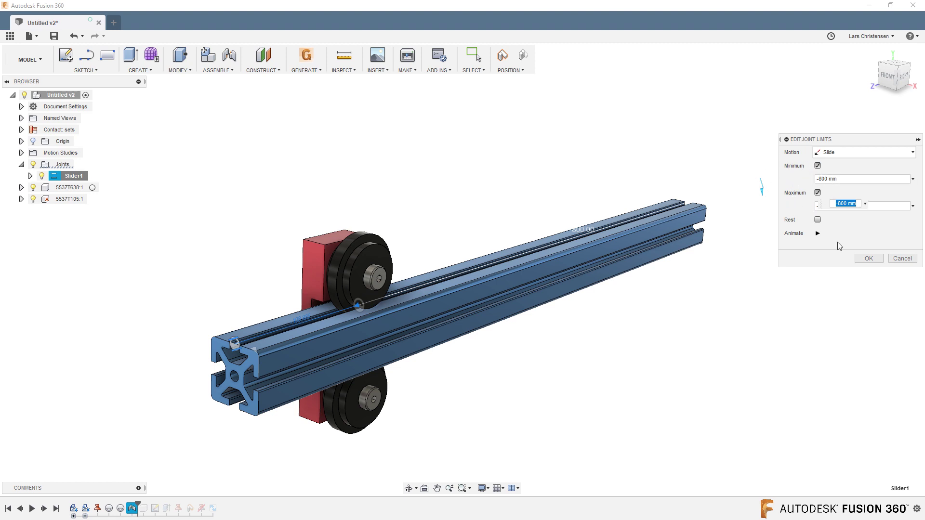
pyautogui.click(901, 259)
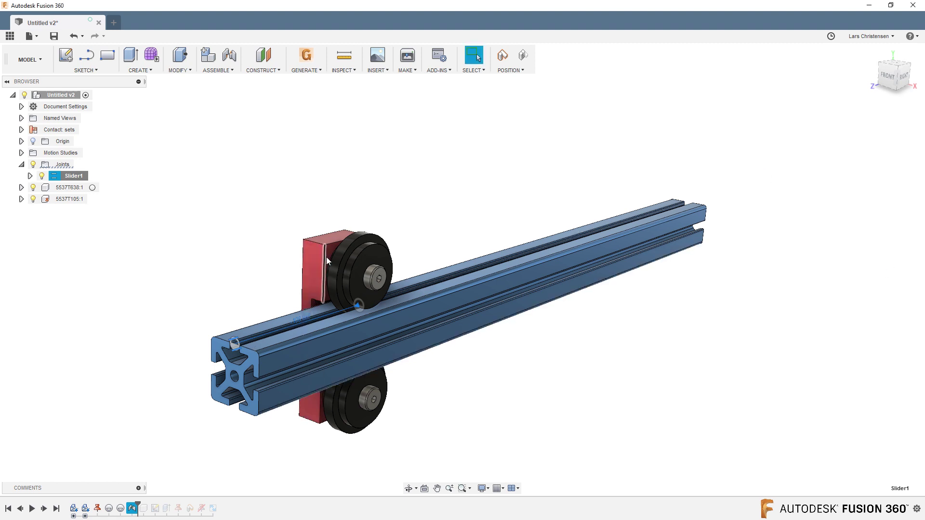
# Step: Move the carriage back and forth along the rail to test the travel within the Slider1 limits
pyautogui.moveTo(326, 256); pyautogui.dragTo(264, 286)
pyautogui.moveTo(640, 164); pyautogui.dragTo(442, 244)
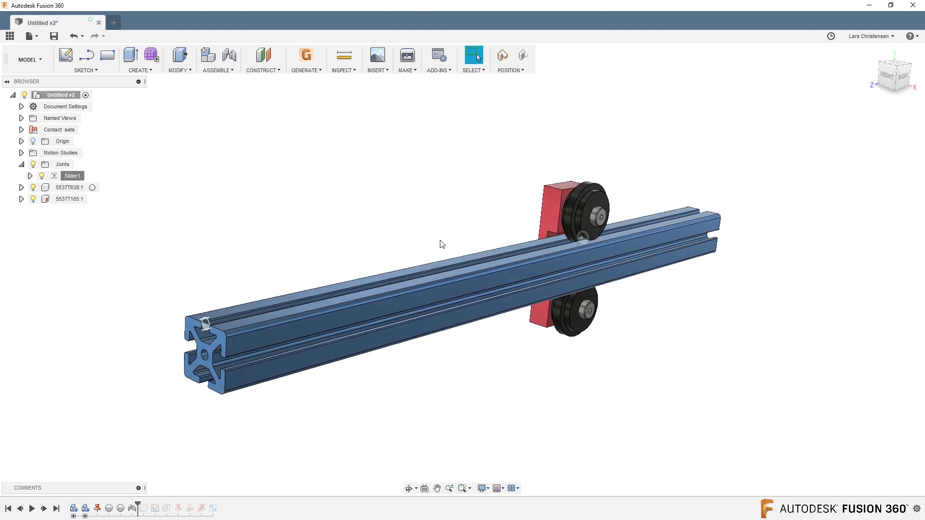
pyautogui.moveTo(305, 256); pyautogui.dragTo(55, 292)
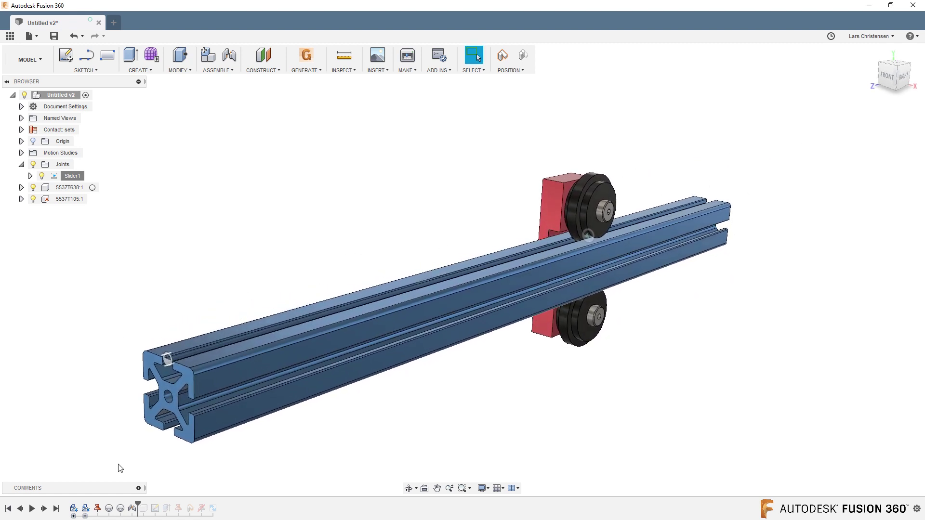
# Step: Advance the timeline past the end plate's extrusion, test whether the plate moves freely off the rail end, and revert its position
pyautogui.click(43, 509)
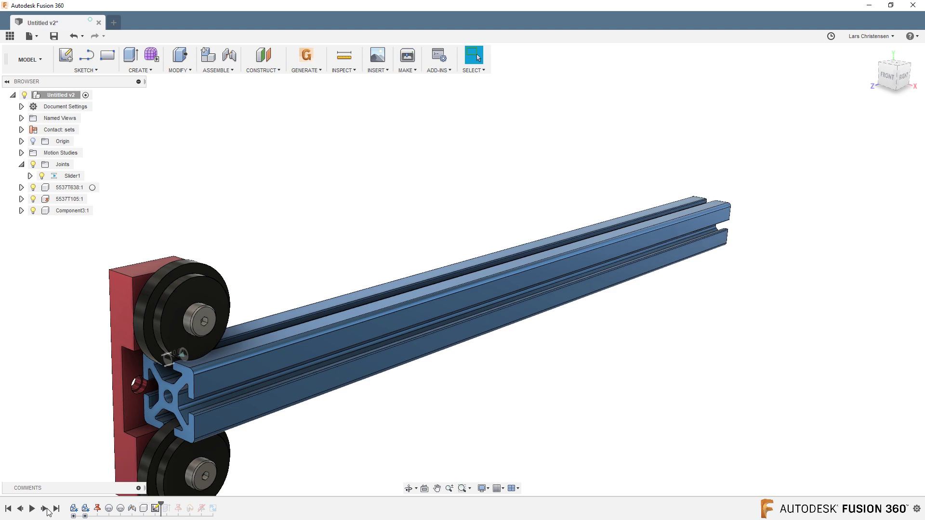
pyautogui.click(44, 509)
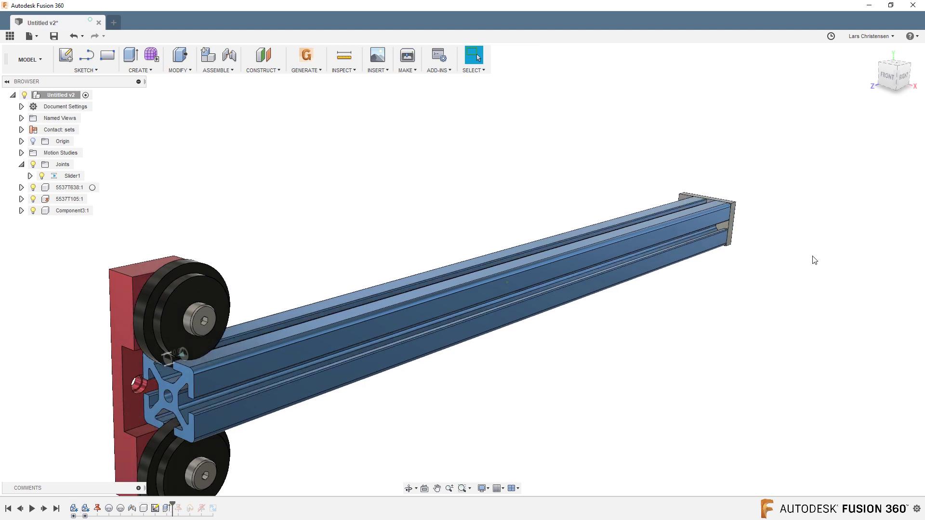
pyautogui.moveTo(811, 258)
pyautogui.keyDown('shift'); pyautogui.mouseDown(button='middle')
pyautogui.moveTo(781, 312)
pyautogui.moveTo(779, 372)
pyautogui.moveTo(652, 411)
pyautogui.moveTo(340, 349)
pyautogui.moveTo(144, 363)
pyautogui.moveTo(138, 413)
pyautogui.mouseUp(button='middle'); pyautogui.keyUp('shift')
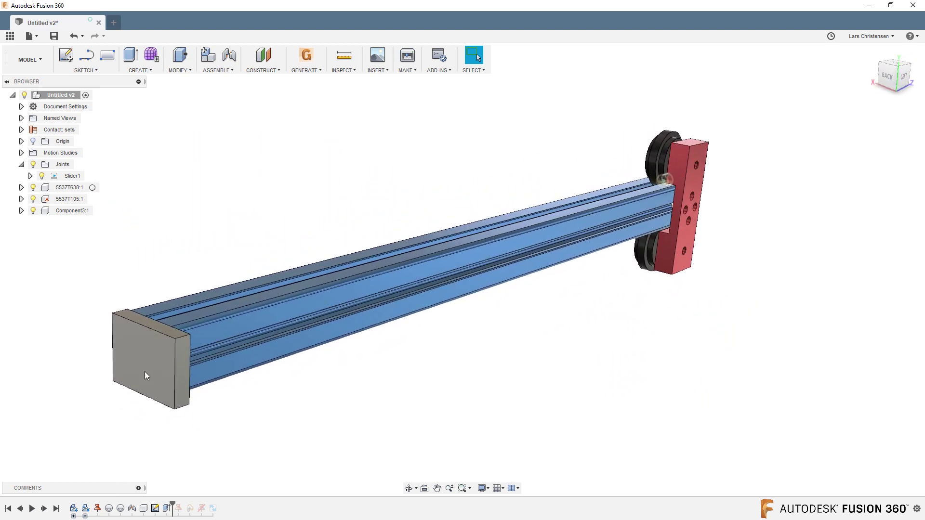
pyautogui.moveTo(145, 371); pyautogui.dragTo(115, 383)
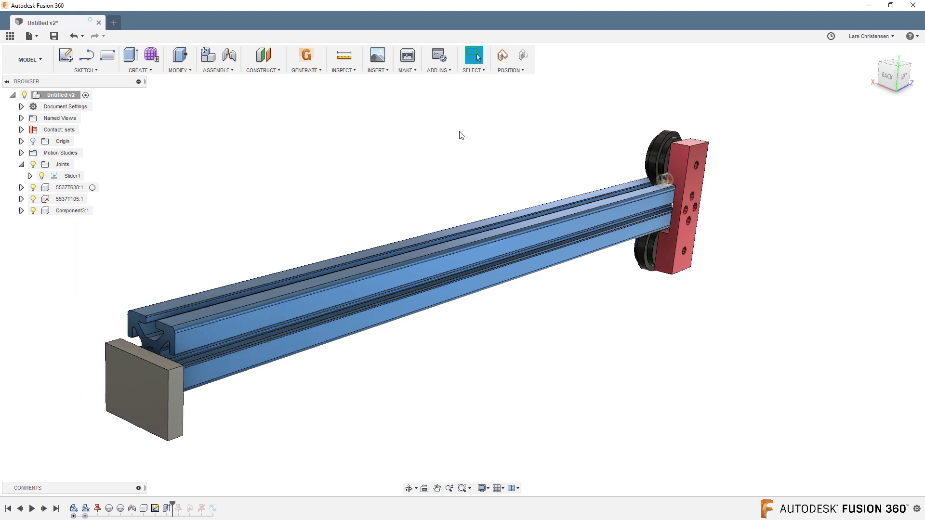
pyautogui.click(521, 58)
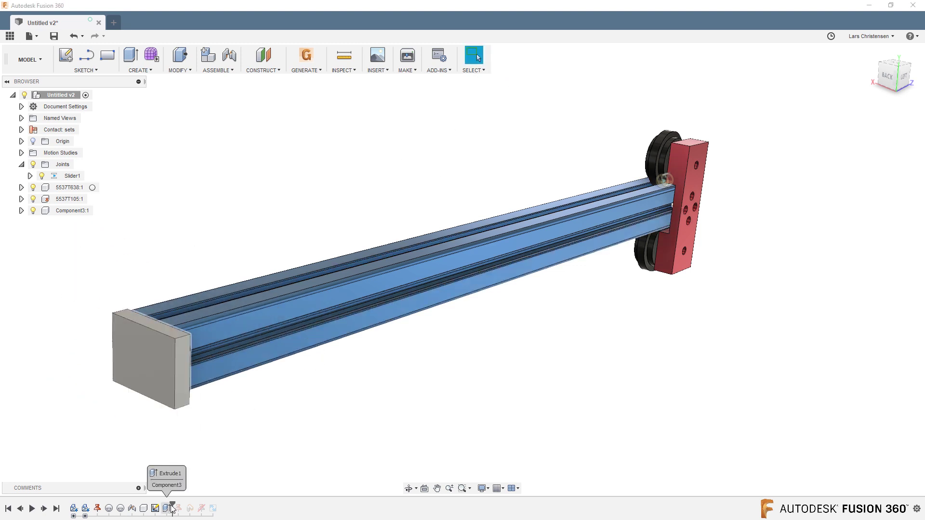
# Step: Advance the timeline past the end plate's grounding and check the ground option of Component3:1 without changing it
pyautogui.moveTo(172, 505); pyautogui.dragTo(186, 506)
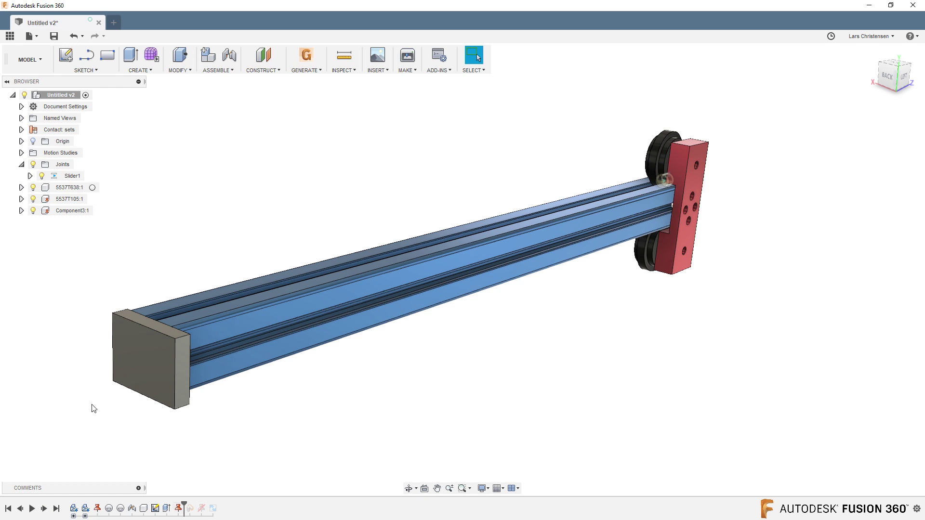
pyautogui.rightClick(80, 211)
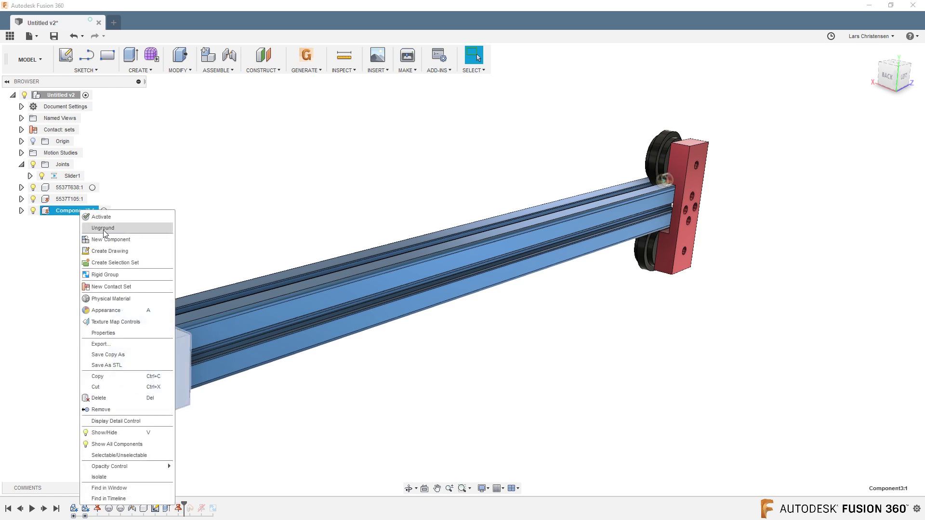
pyautogui.click(103, 228)
pyautogui.click(223, 206)
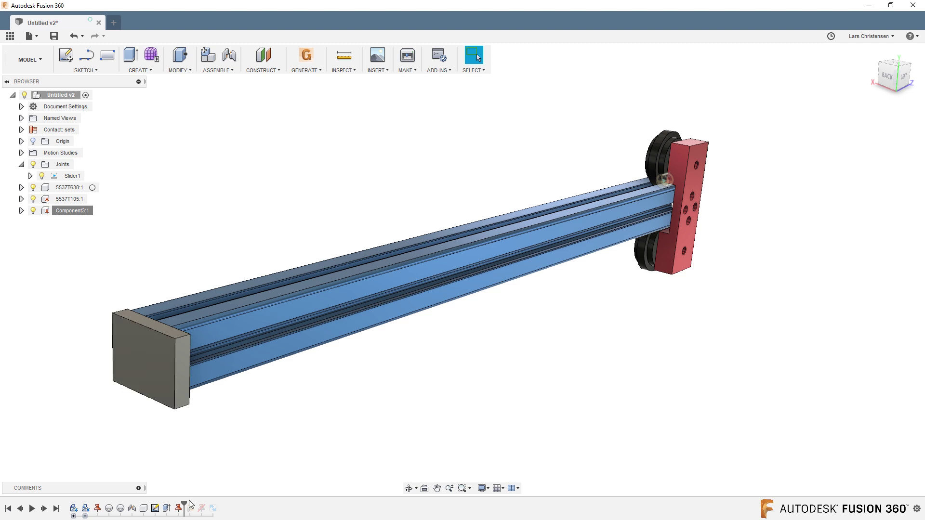
# Step: Advance the timeline past the captured position and slide the carriage along the rail from the open end to the end plate
pyautogui.moveTo(184, 506); pyautogui.dragTo(197, 506)
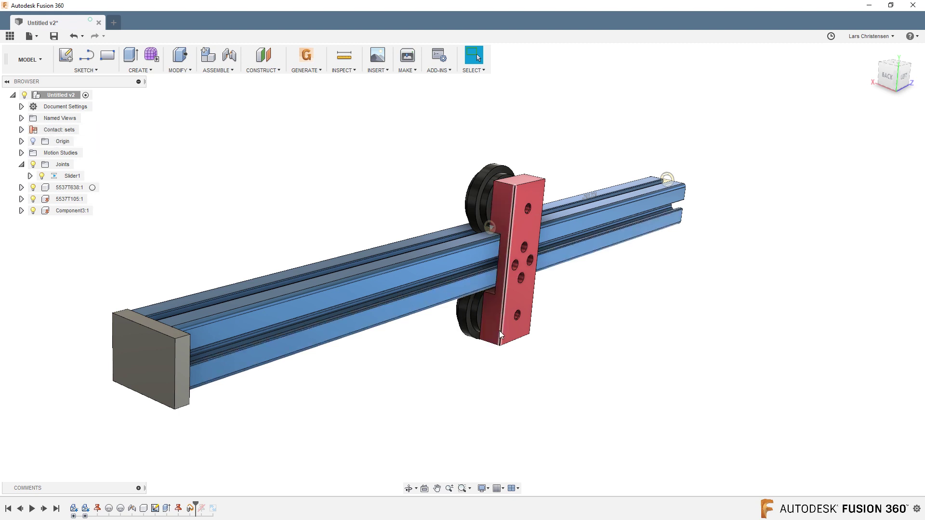
pyautogui.moveTo(499, 323); pyautogui.dragTo(786, 180)
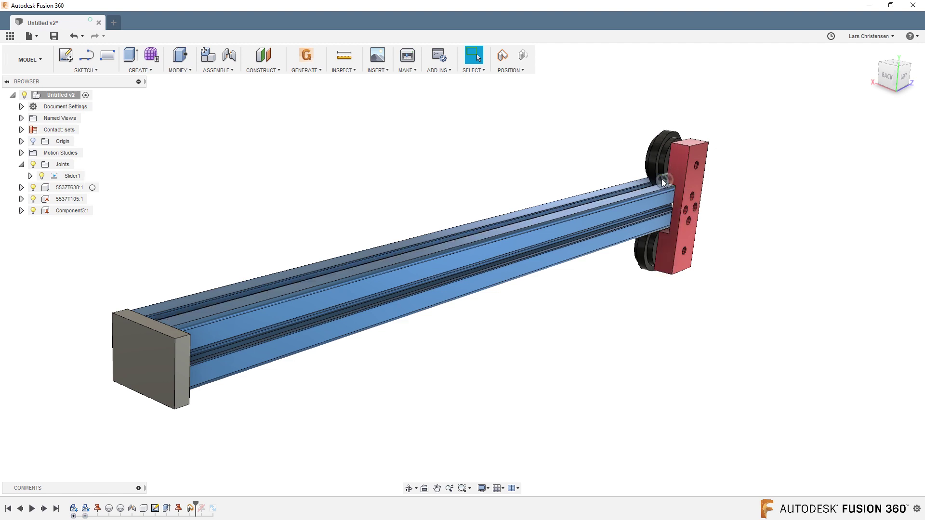
pyautogui.moveTo(684, 193); pyautogui.dragTo(272, 321)
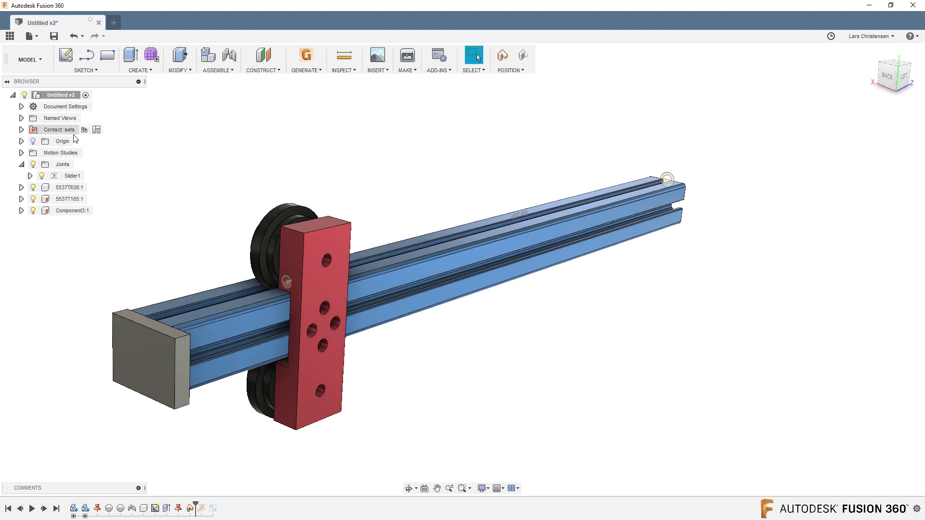
pyautogui.moveTo(300, 424); pyautogui.dragTo(94, 396)
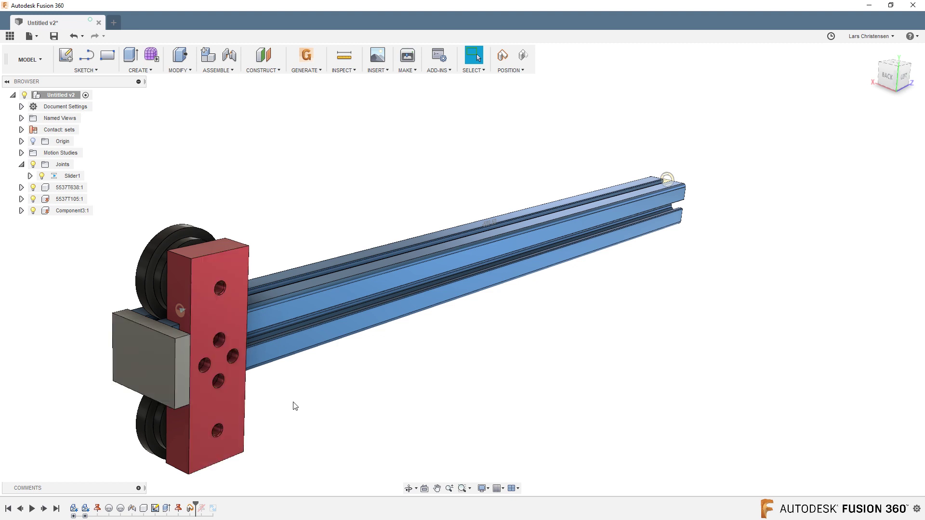
pyautogui.keyDown('shift'); pyautogui.moveTo(326, 453); pyautogui.dragTo(179, 403, button='middle'); pyautogui.keyUp('shift')
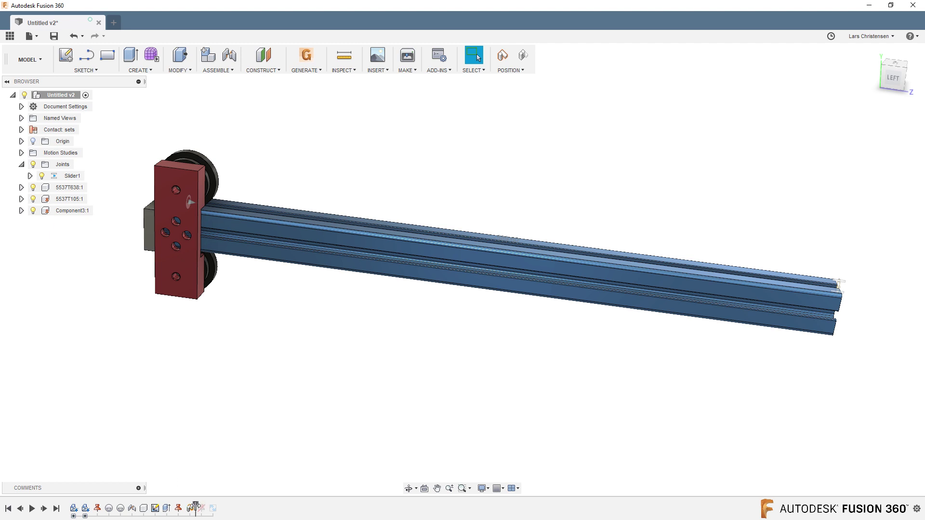
# Step: Advance the timeline to its end, past Ground3 and RigidGroup2, and review the available Assemble commands
pyautogui.moveTo(197, 505); pyautogui.dragTo(204, 507)
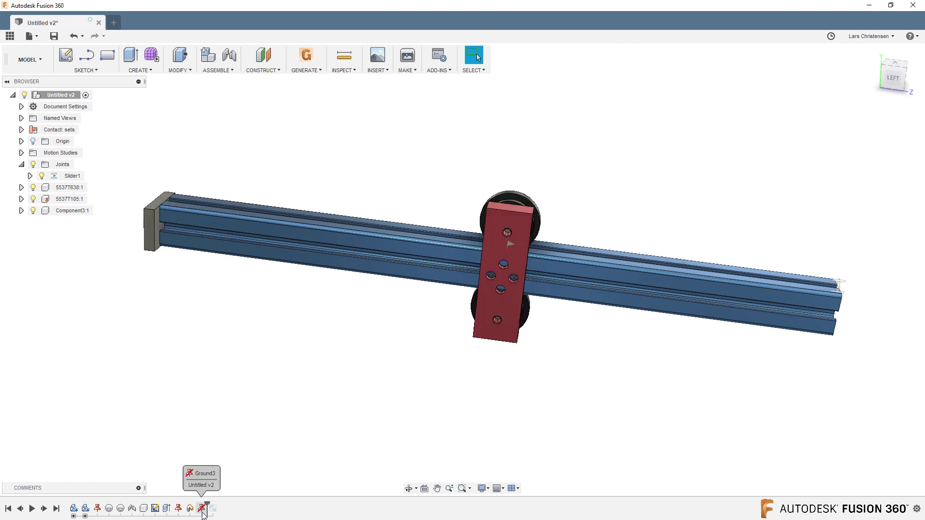
pyautogui.moveTo(207, 506); pyautogui.dragTo(219, 506)
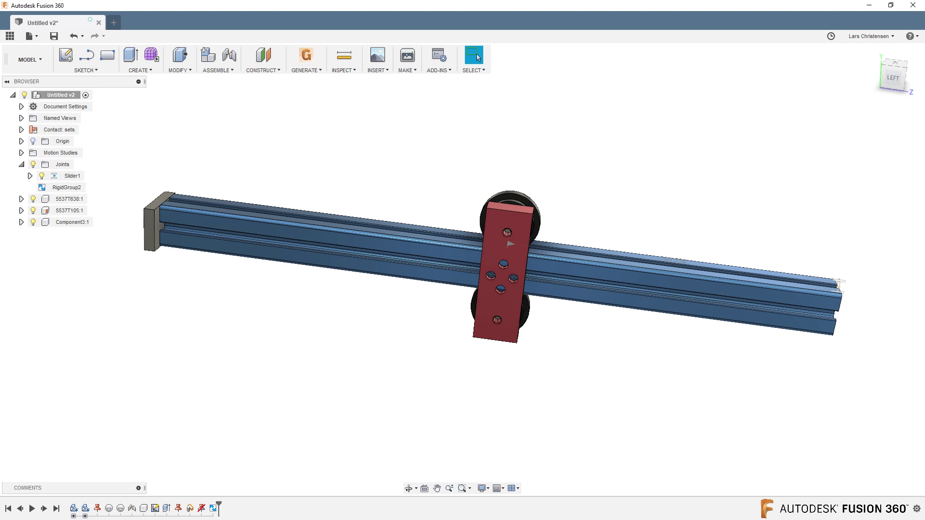
pyautogui.click(218, 70)
# Step: Collapse the Joints folder, test sliding the carriage a short way along the rail, and revert its position
pyautogui.click(21, 165)
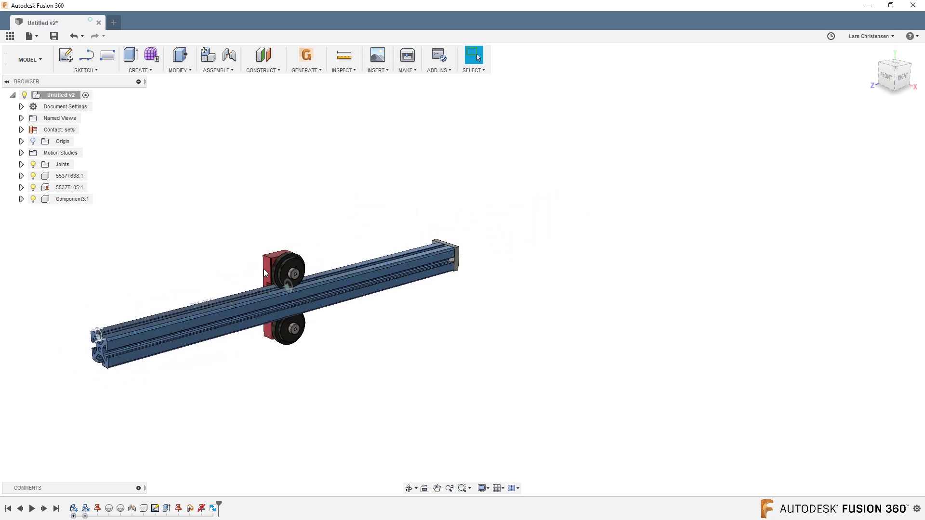
pyautogui.moveTo(269, 264); pyautogui.dragTo(316, 284)
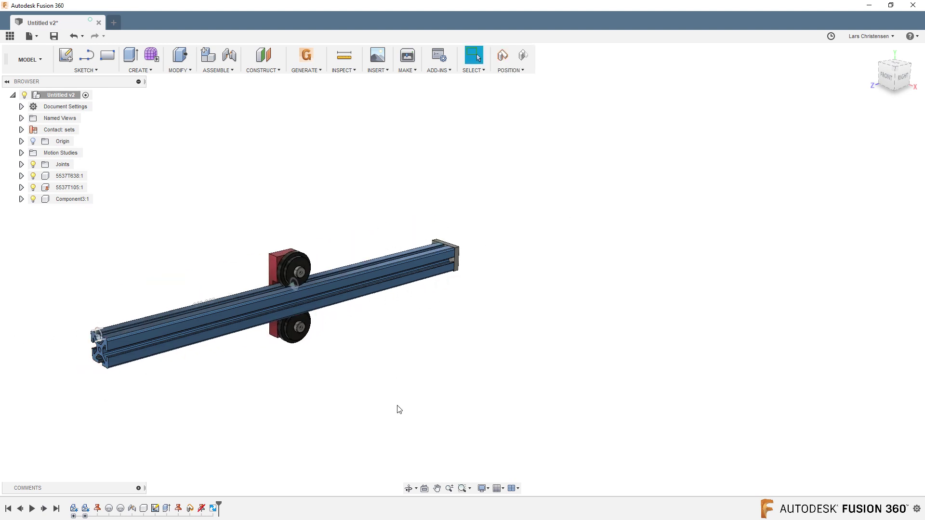
pyautogui.click(523, 55)
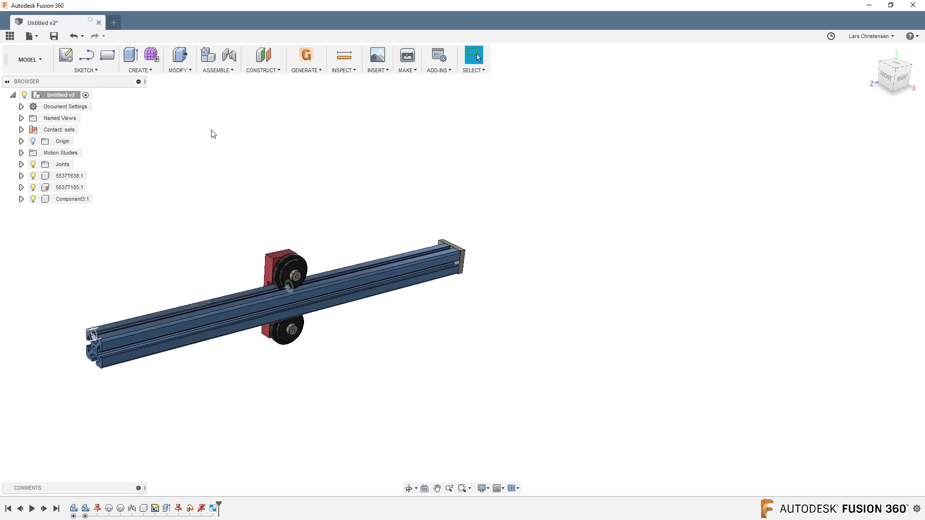
# Step: Set up a rectangular pattern of type Components with 5537T638:1, 5537T105:1 and Component3:1 as its objects
pyautogui.click(140, 71)
pyautogui.moveTo(163, 257)
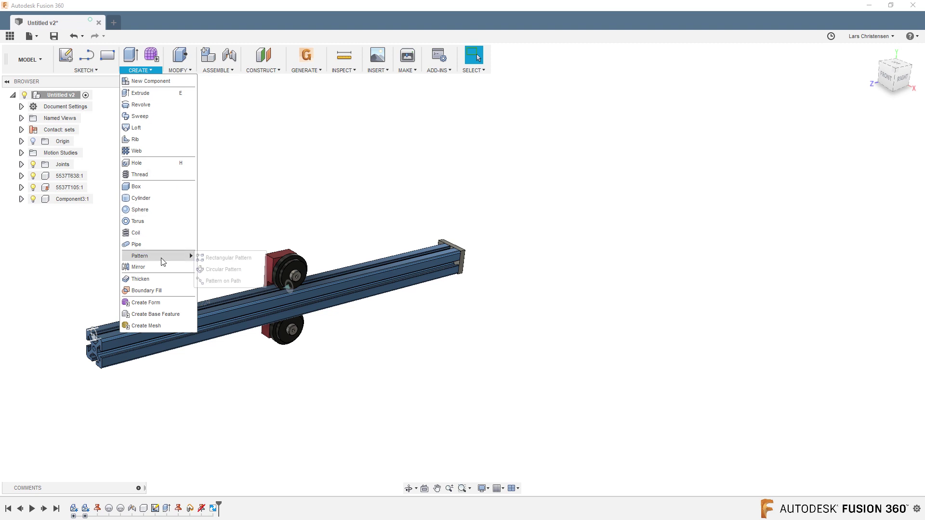
pyautogui.click(230, 259)
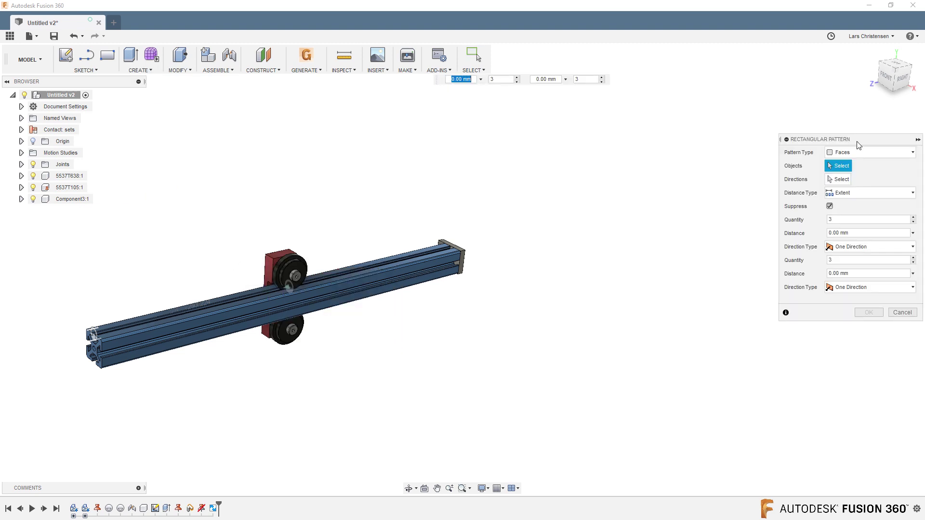
pyautogui.click(862, 152)
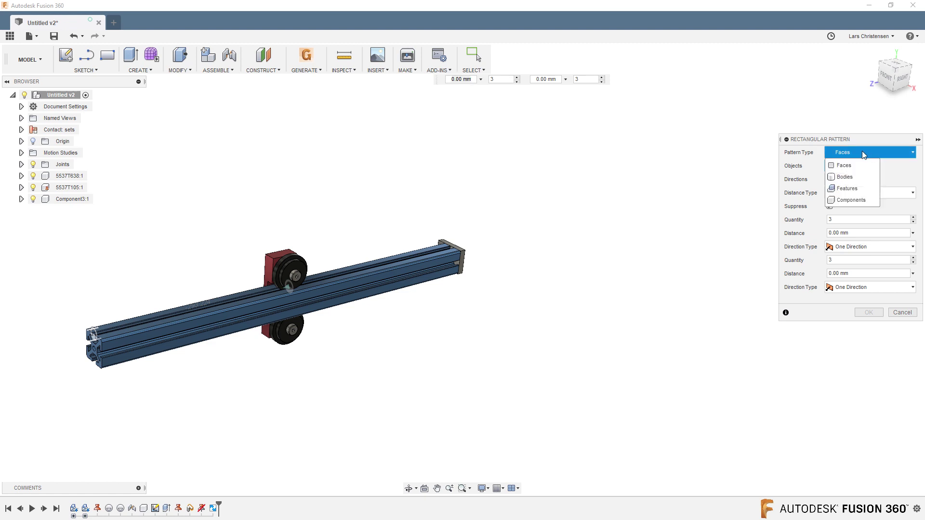
pyautogui.click(850, 200)
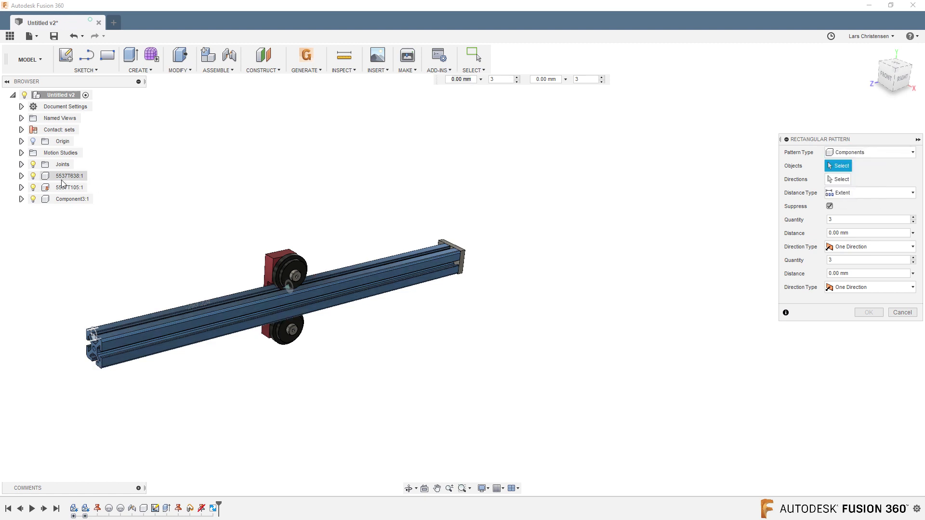
pyautogui.click(68, 176)
pyautogui.click(63, 187)
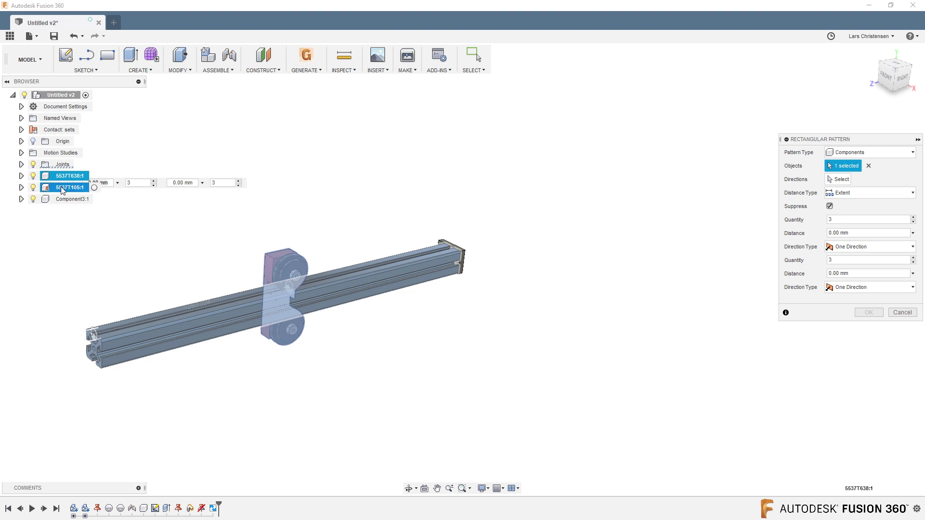
pyautogui.click(62, 199)
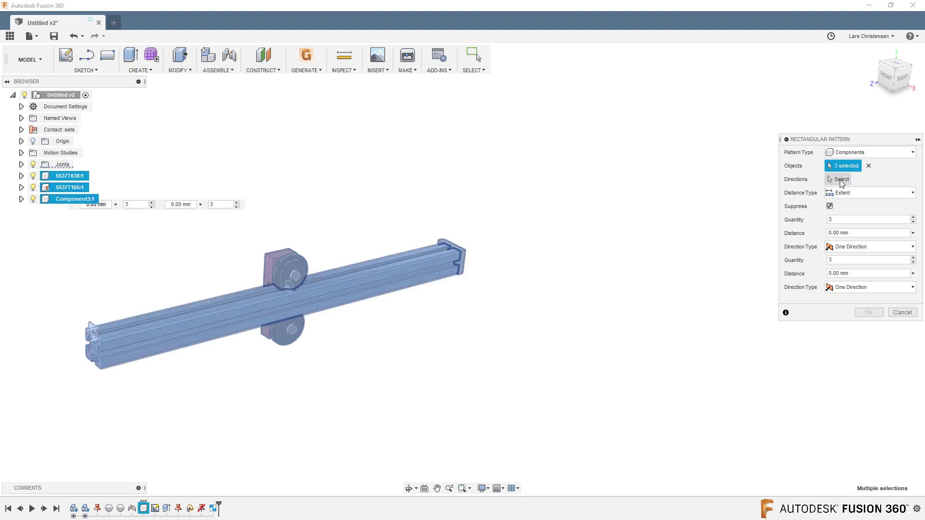
# Step: Create the pattern along the rail's long edge with quantity 3 and an extent of about -1745 mm
pyautogui.click(845, 180)
pyautogui.click(392, 284)
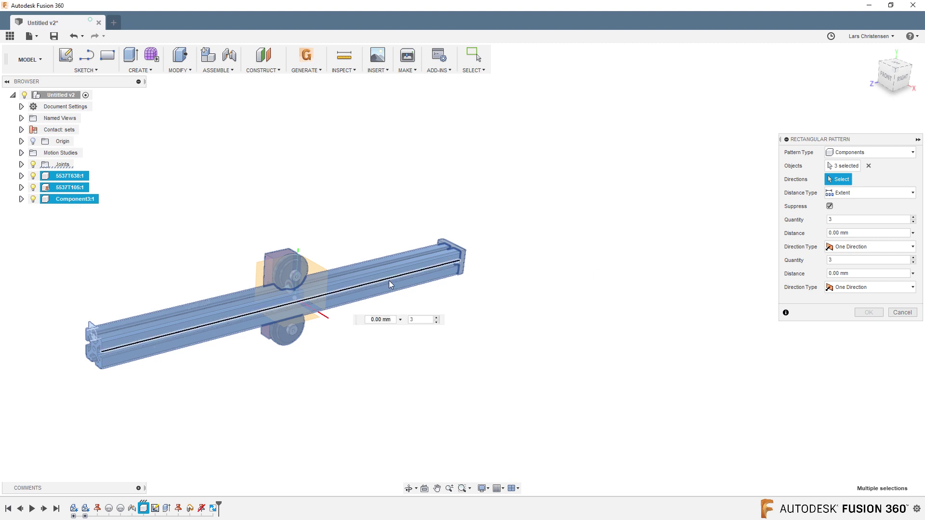
pyautogui.scroll(-2, 168, 354)
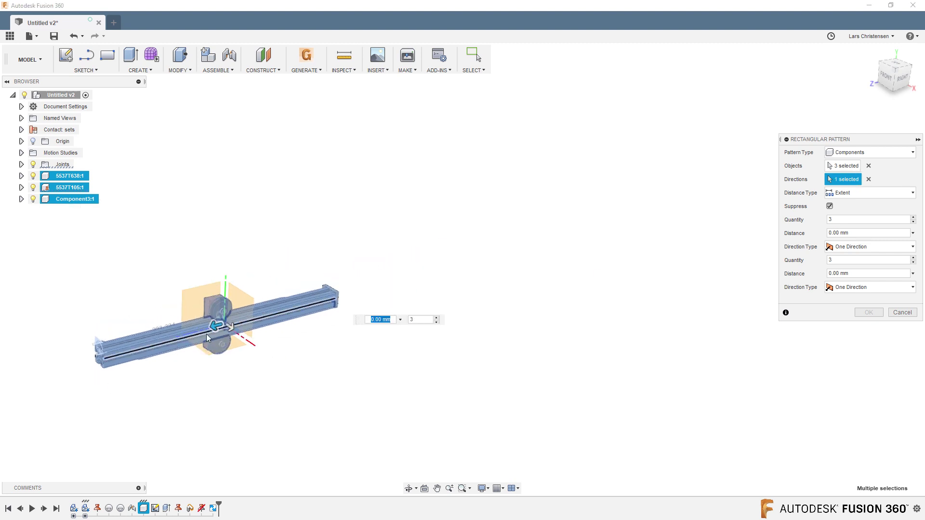
pyautogui.moveTo(223, 318); pyautogui.dragTo(680, 206)
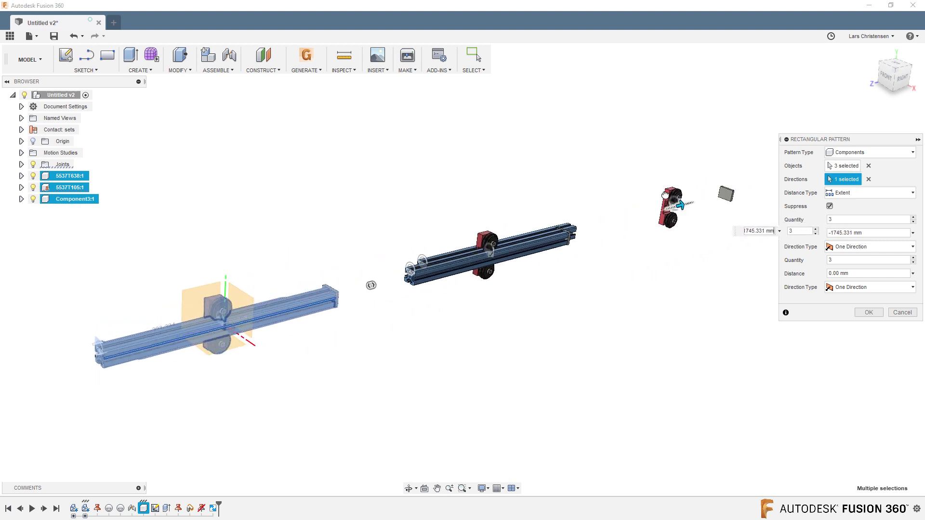
pyautogui.click(868, 312)
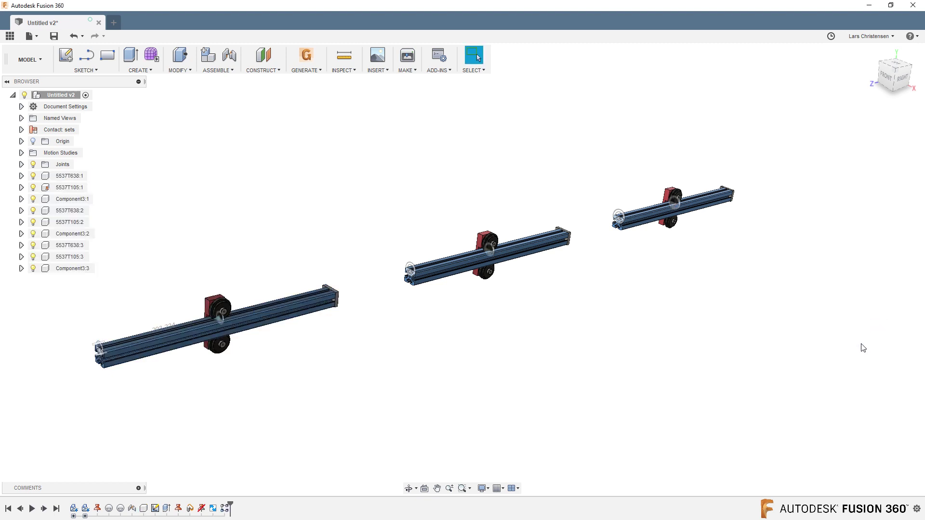
# Step: Pull the rails, carriages and end plates of both patterned copies apart to test whether their parts are still joined
pyautogui.scroll(3, 539, 386)
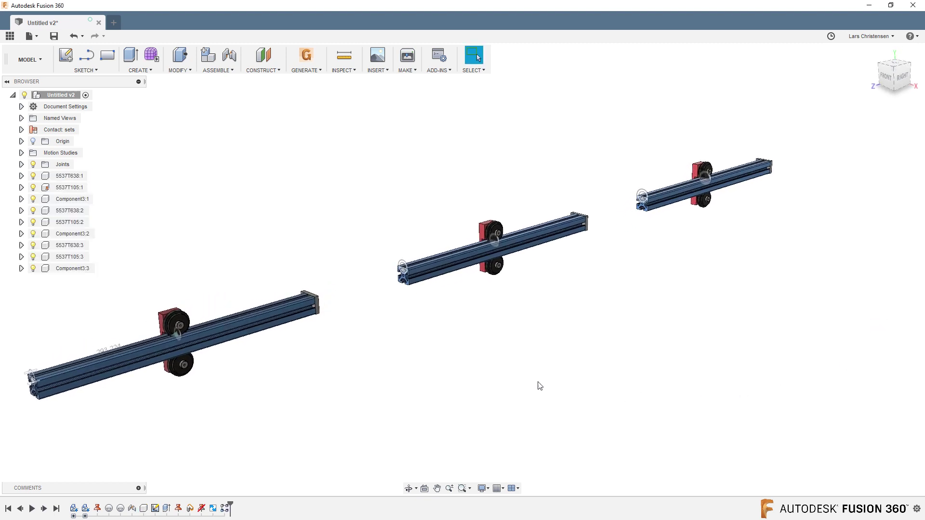
pyautogui.scroll(-1, 527, 383)
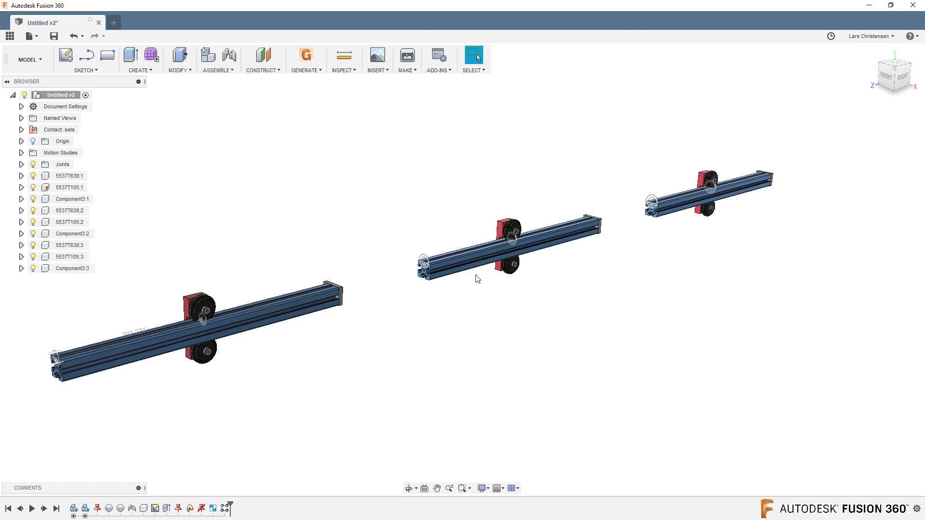
pyautogui.moveTo(459, 256); pyautogui.dragTo(521, 391)
pyautogui.moveTo(505, 246); pyautogui.dragTo(367, 105)
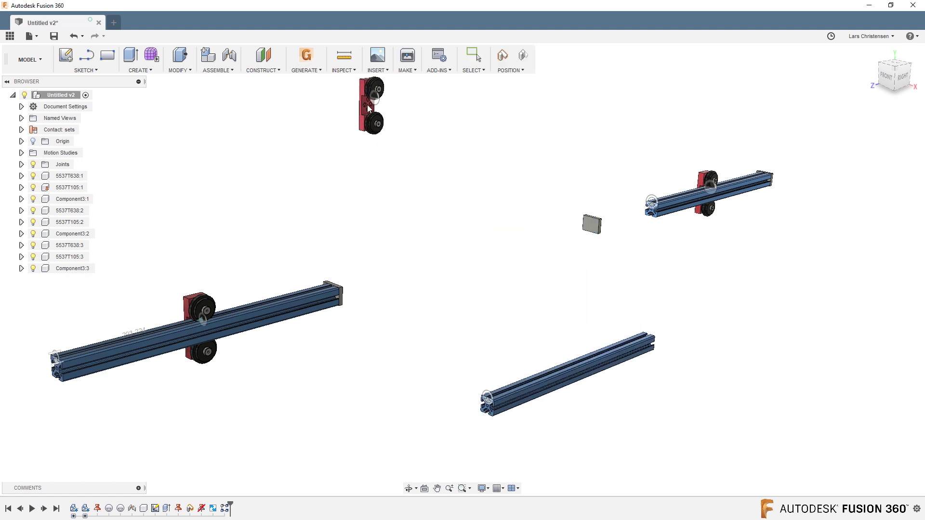
pyautogui.moveTo(596, 226); pyautogui.dragTo(745, 274)
pyautogui.moveTo(680, 195); pyautogui.dragTo(527, 82)
pyautogui.moveTo(706, 186); pyautogui.dragTo(549, 195)
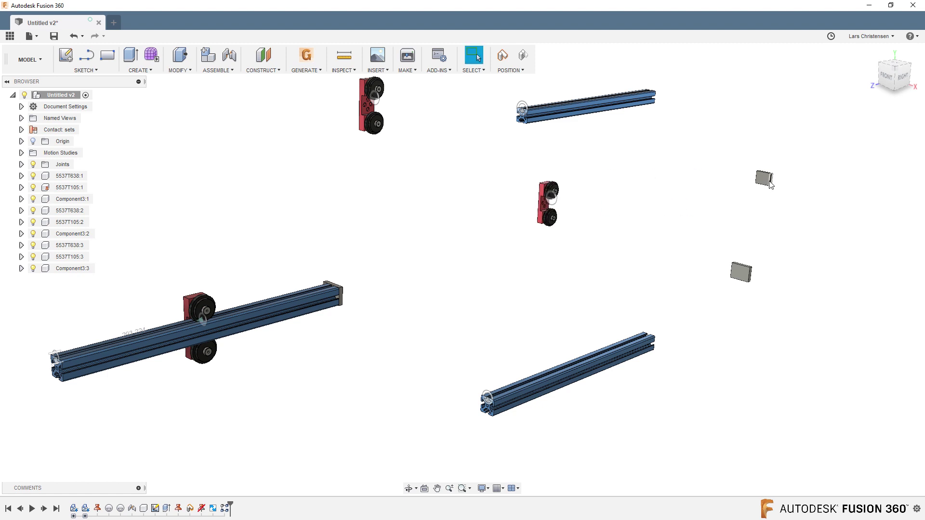
pyautogui.moveTo(768, 181); pyautogui.dragTo(858, 167)
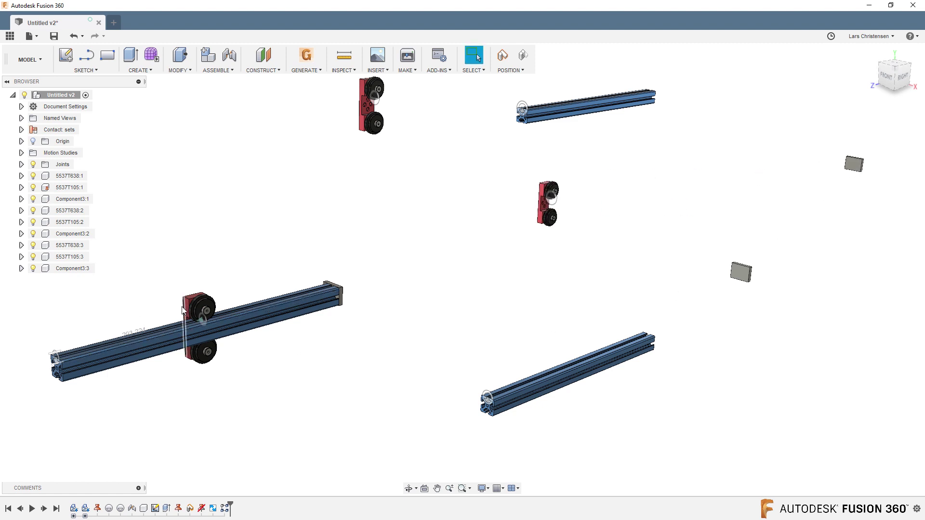
# Step: Delete the rectangular pattern of components and revert the test move of the original carriage along its rail
pyautogui.moveTo(182, 310); pyautogui.dragTo(212, 315)
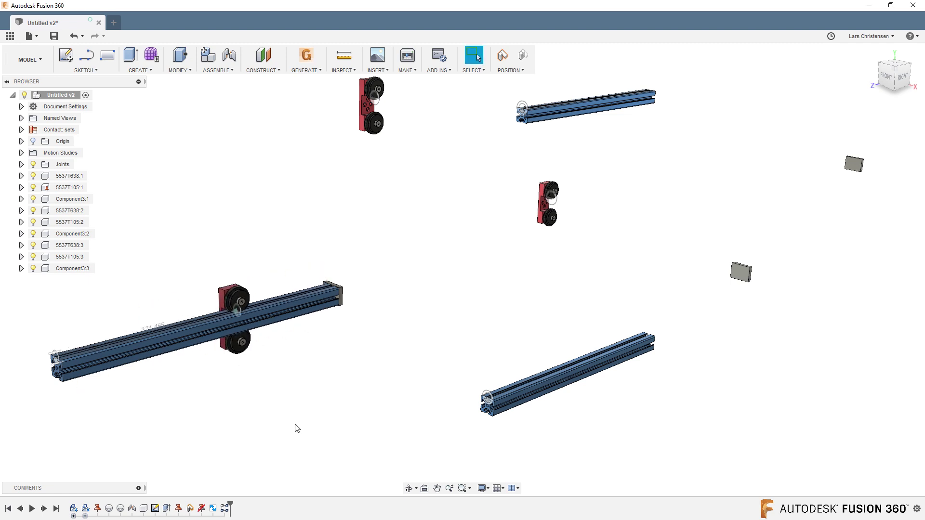
pyautogui.click(224, 509)
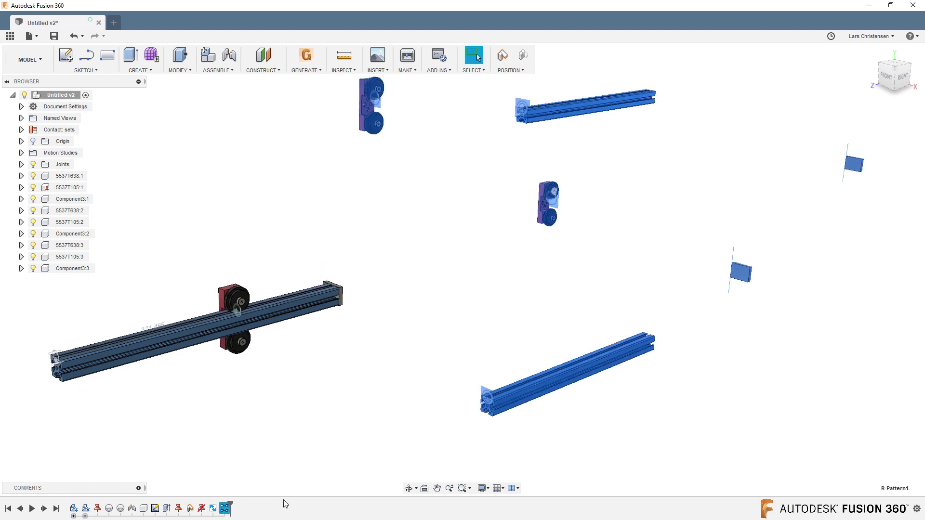
pyautogui.press('Delete')
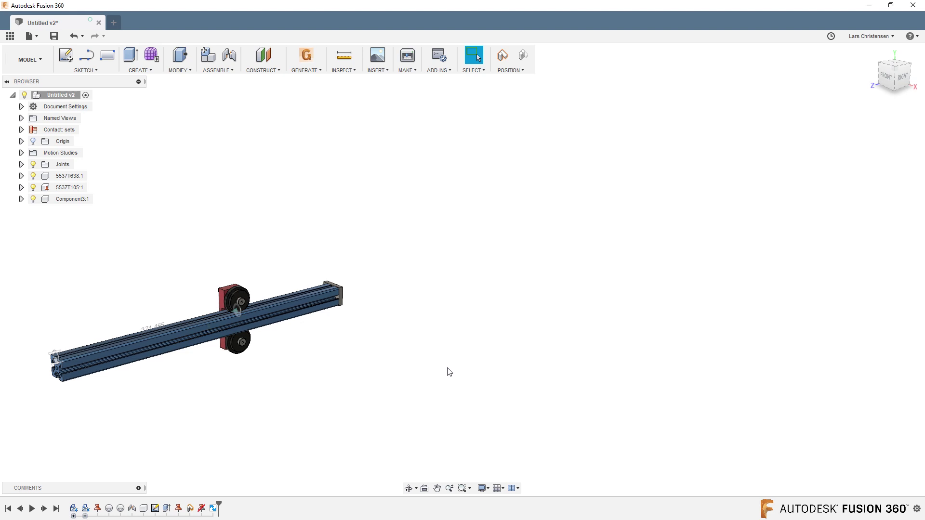
pyautogui.click(522, 55)
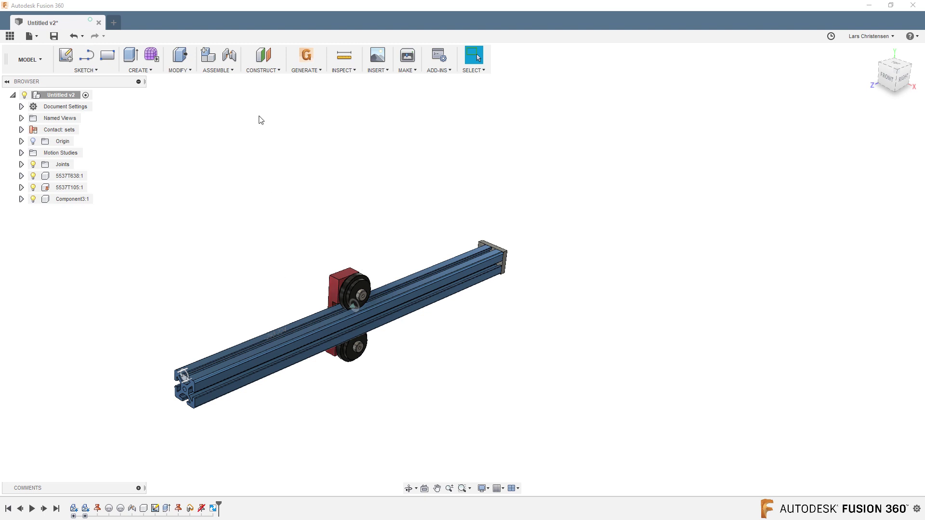
# Step: Create a construction plane offset 200 mm outward from the carriage's flat red outer face
pyautogui.click(261, 57)
pyautogui.keyDown('shift'); pyautogui.moveTo(237, 221); pyautogui.dragTo(382, 340, button='middle'); pyautogui.keyUp('shift')
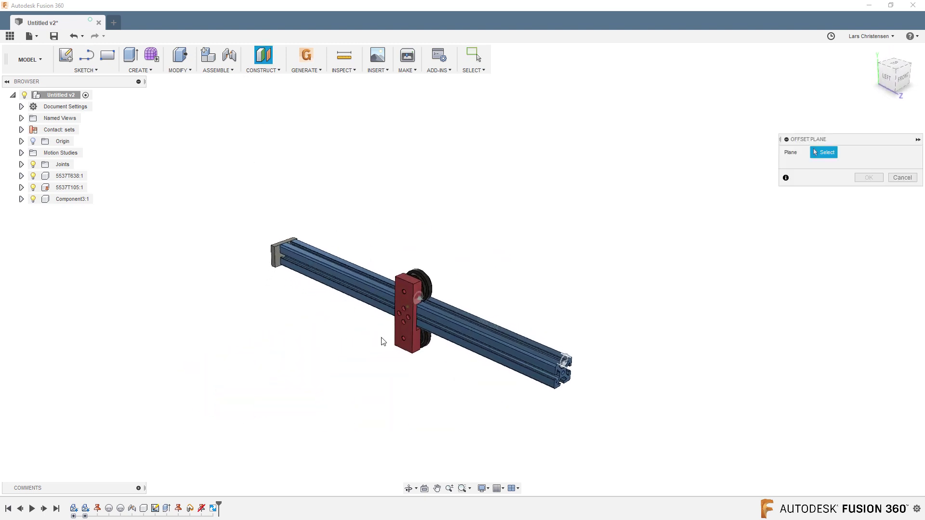
pyautogui.click(403, 306)
pyautogui.moveTo(406, 324); pyautogui.dragTo(327, 340)
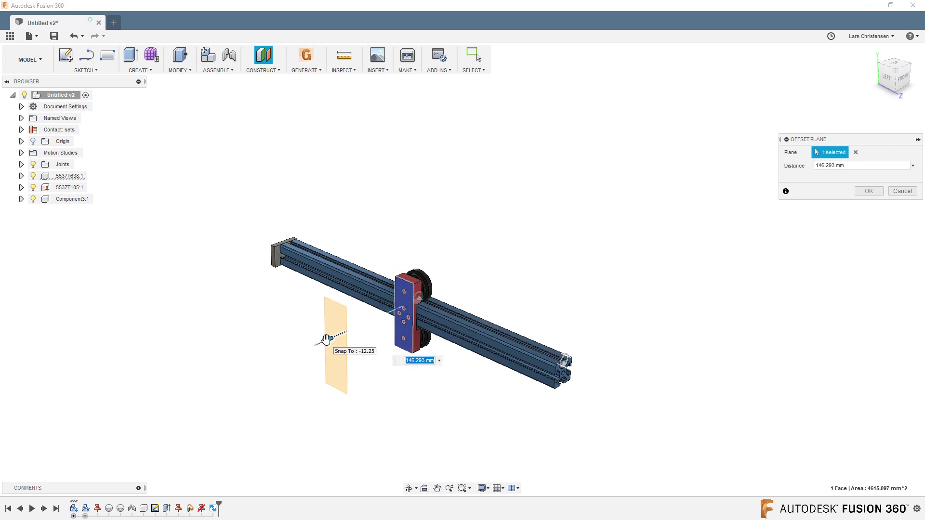
pyautogui.write('200')
pyautogui.press('Return')
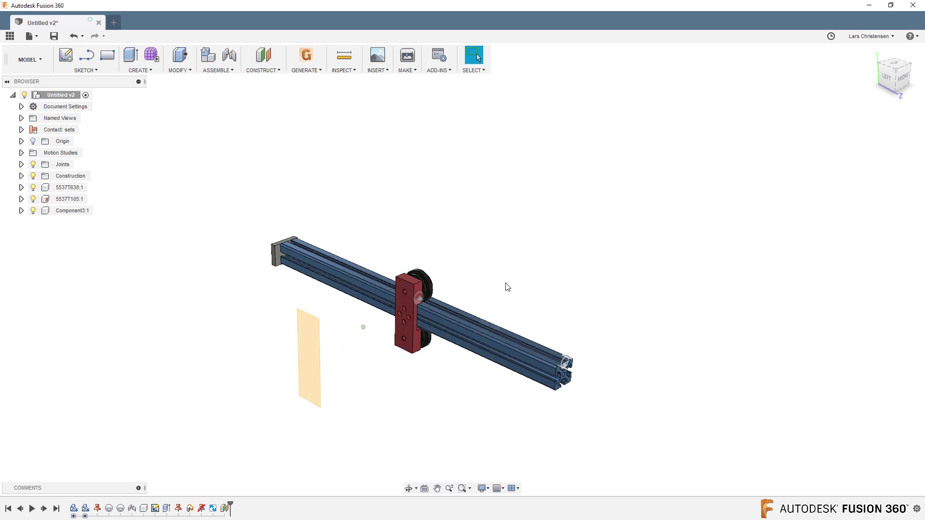
# Step: Mirror components 5537T638:1, 5537T105:1 and Component3:1 across the offset plane, using the Components pattern type
pyautogui.click(140, 70)
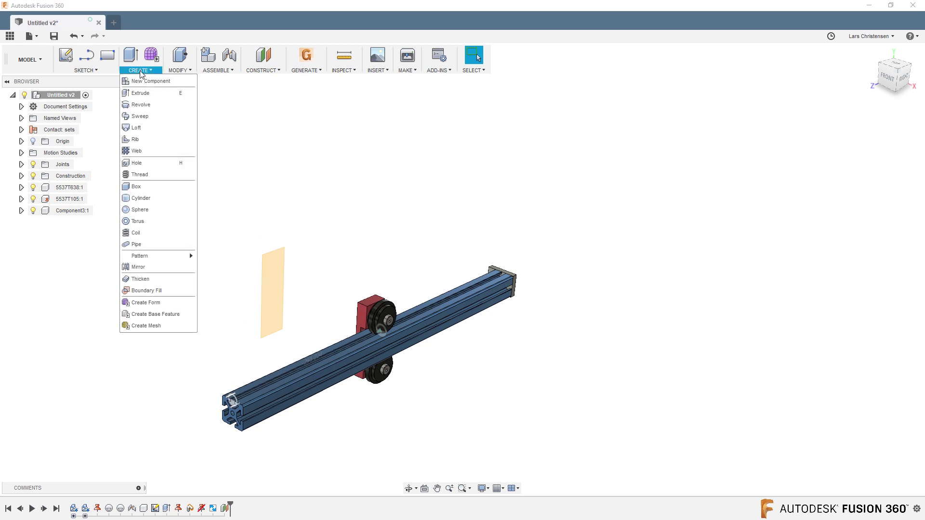
pyautogui.click(142, 267)
pyautogui.click(880, 154)
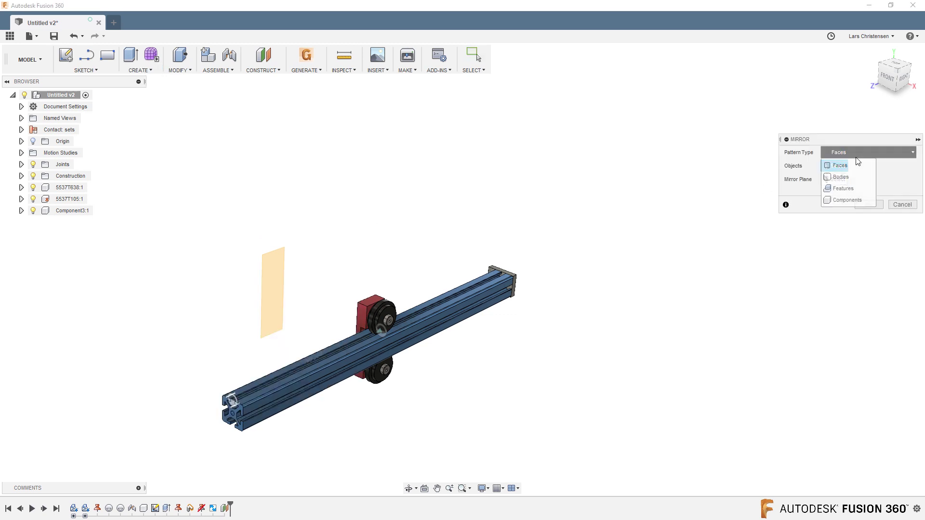
pyautogui.click(844, 191)
pyautogui.click(69, 187)
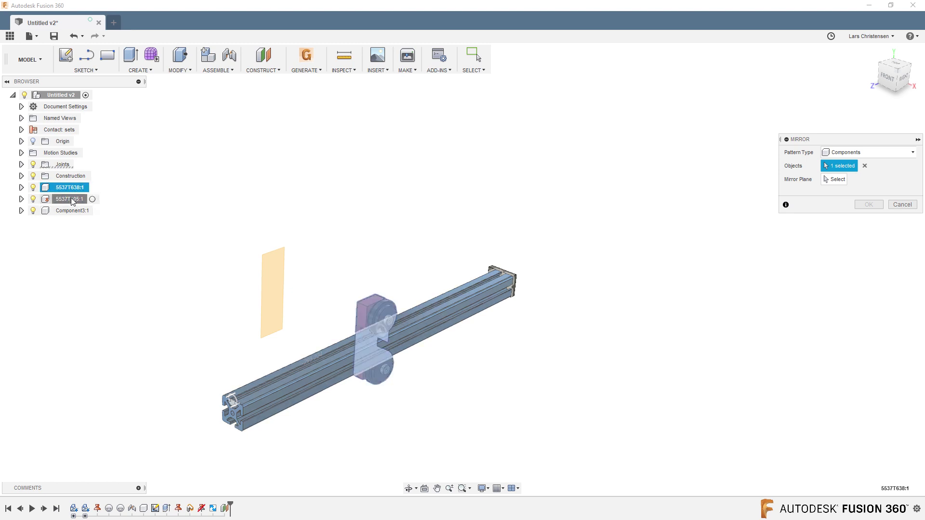
pyautogui.click(69, 199)
pyautogui.click(72, 210)
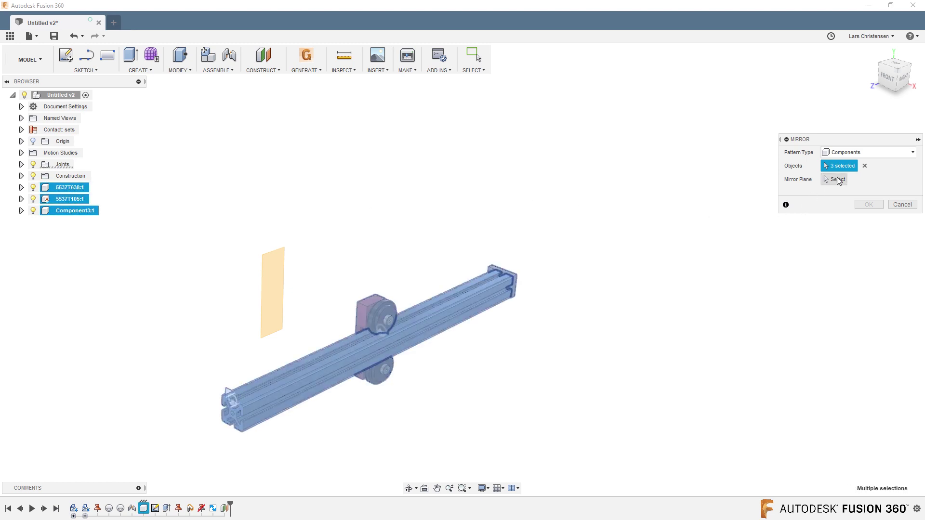
pyautogui.click(837, 179)
pyautogui.click(273, 264)
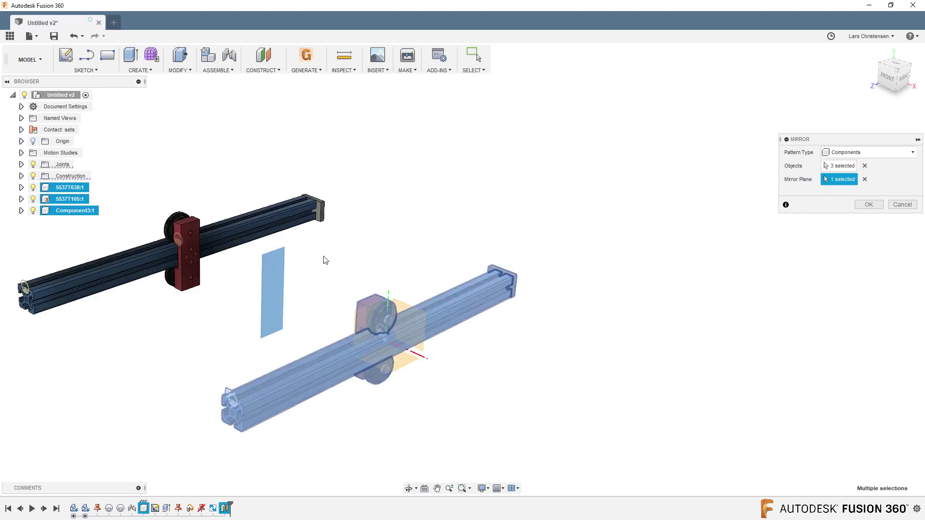
pyautogui.click(868, 205)
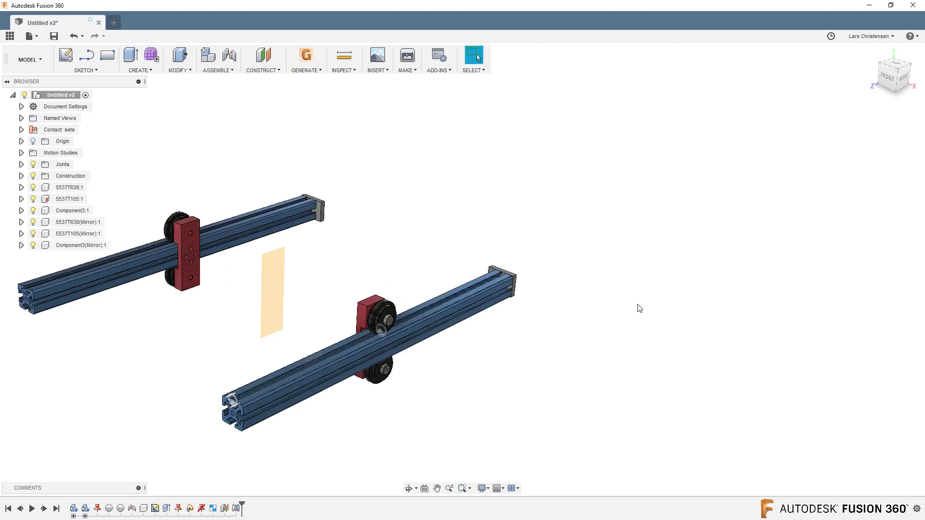
# Step: Pull the mirrored rail, end plate and carriage apart, and slide the original carriage along its rail to compare their joints
pyautogui.moveTo(234, 230); pyautogui.dragTo(206, 113)
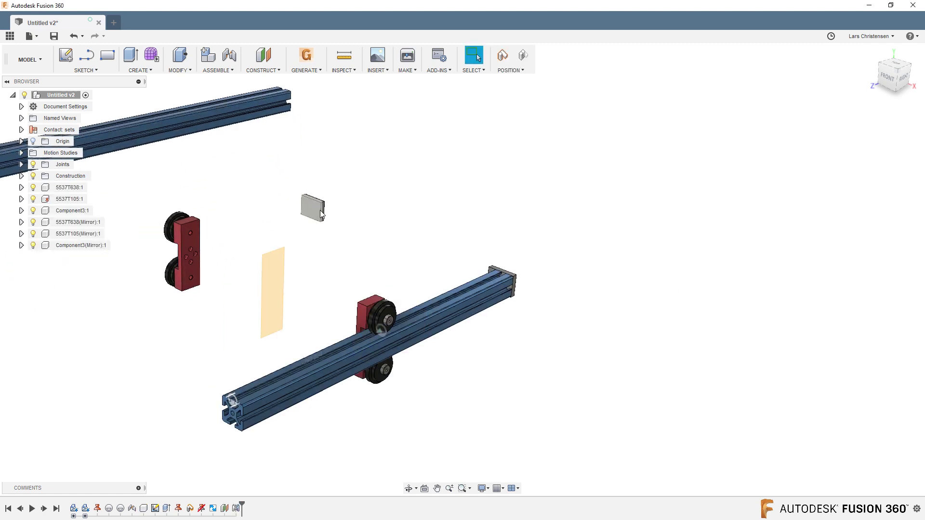
pyautogui.moveTo(313, 208); pyautogui.dragTo(647, 192)
pyautogui.moveTo(56, 437); pyautogui.dragTo(52, 440)
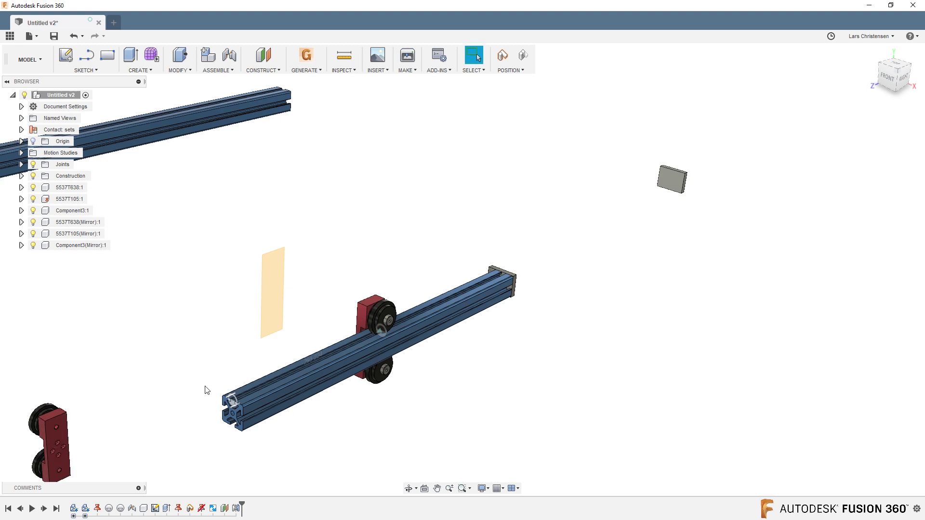
pyautogui.moveTo(364, 327); pyautogui.dragTo(271, 337)
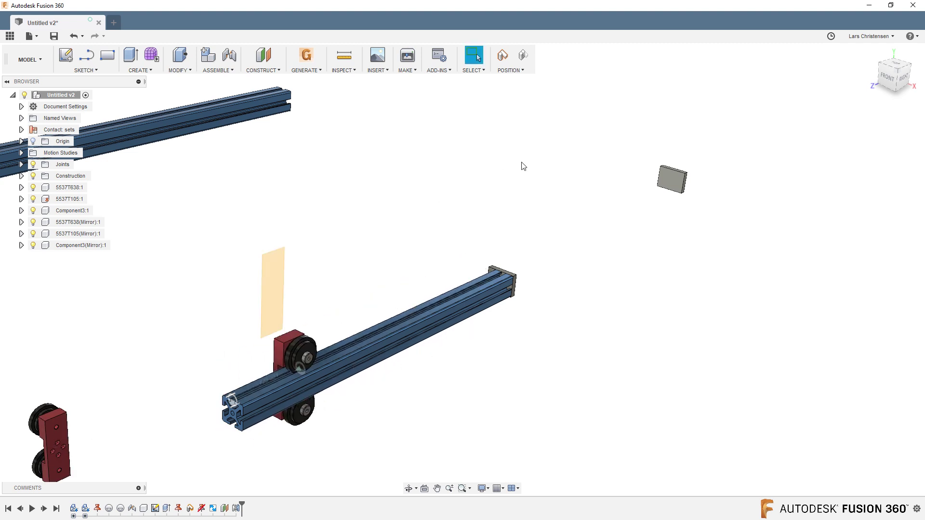
# Step: Delete the mirror together with its offset plane, and revert the original carriage's position
pyautogui.click(236, 508)
pyautogui.press('Delete')
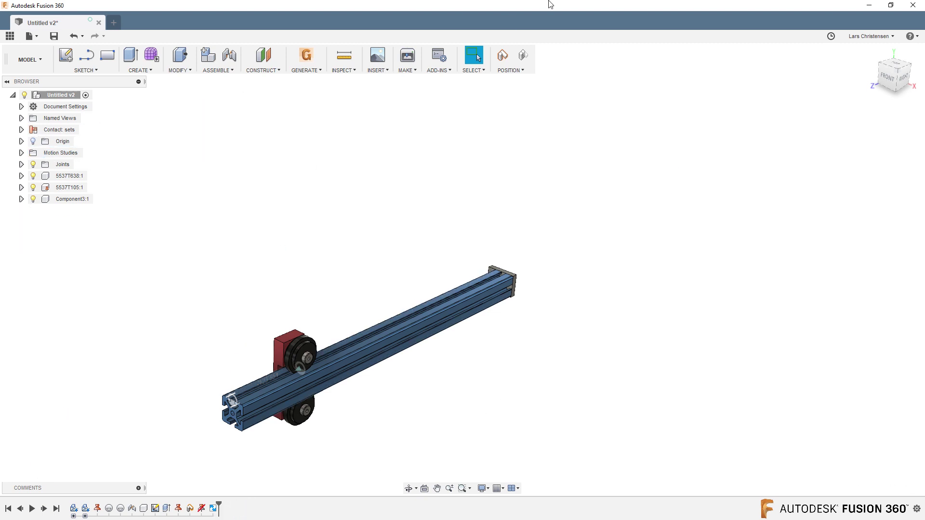
pyautogui.click(525, 55)
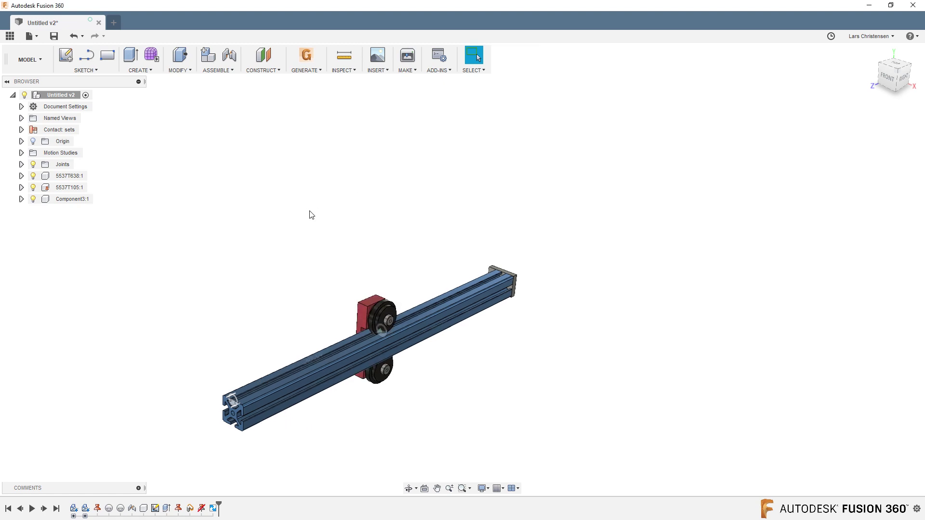
# Step: Set up a rectangular pattern of components 5537T638:1, 5537T105:1 and Component3:1 again
pyautogui.scroll(5, 312, 215)
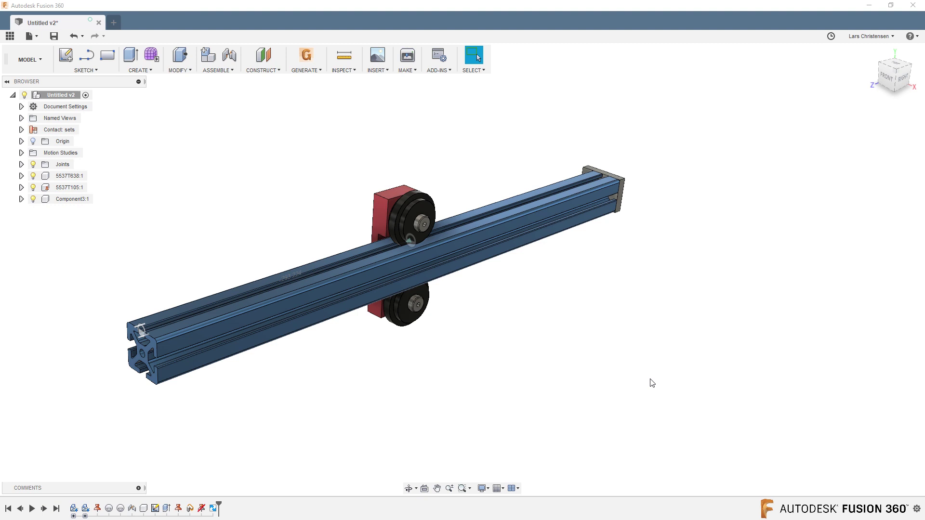
pyautogui.keyDown('shift'); pyautogui.moveTo(609, 413); pyautogui.dragTo(556, 415, button='middle'); pyautogui.keyUp('shift')
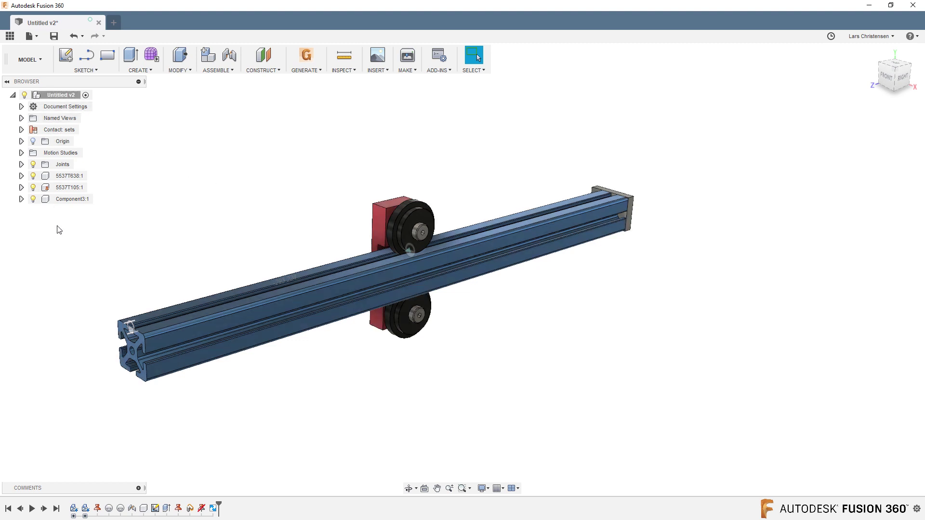
pyautogui.click(152, 71)
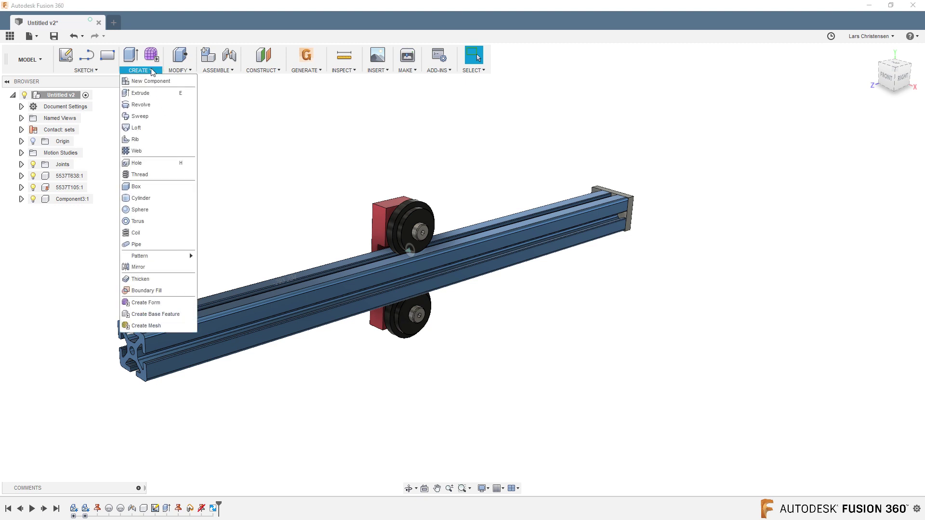
pyautogui.moveTo(160, 256)
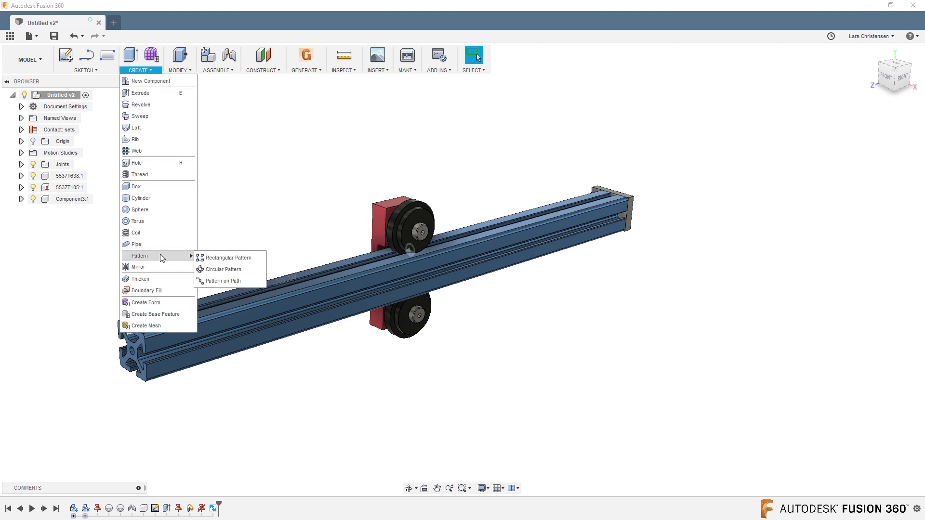
pyautogui.click(228, 258)
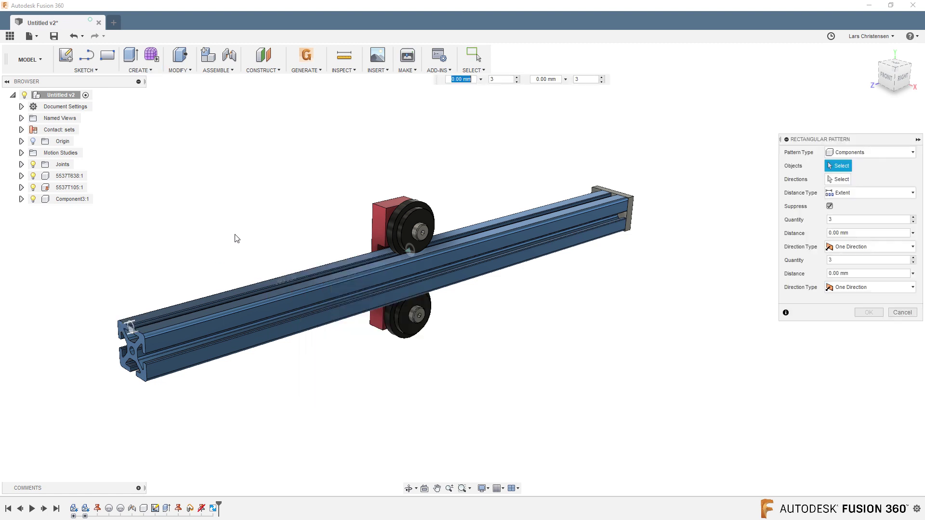
pyautogui.click(67, 176)
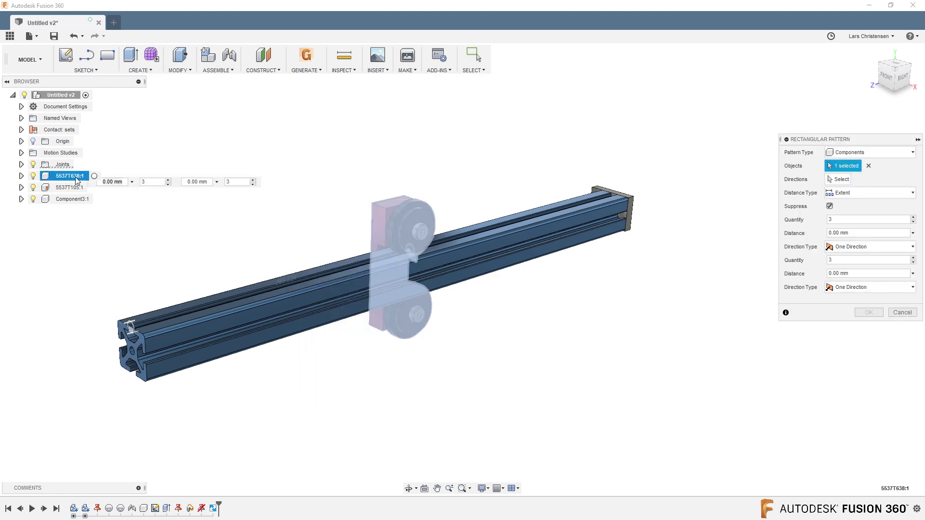
pyautogui.click(67, 187)
pyautogui.click(71, 200)
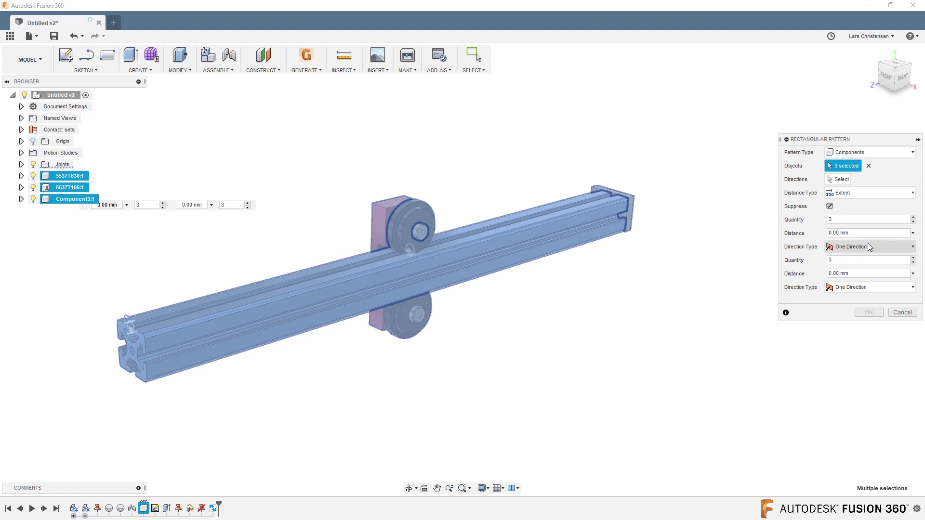
# Step: Create the component pattern along the rail's long edge with quantity 3 and an extent of about -1575 mm
pyautogui.click(840, 179)
pyautogui.click(487, 259)
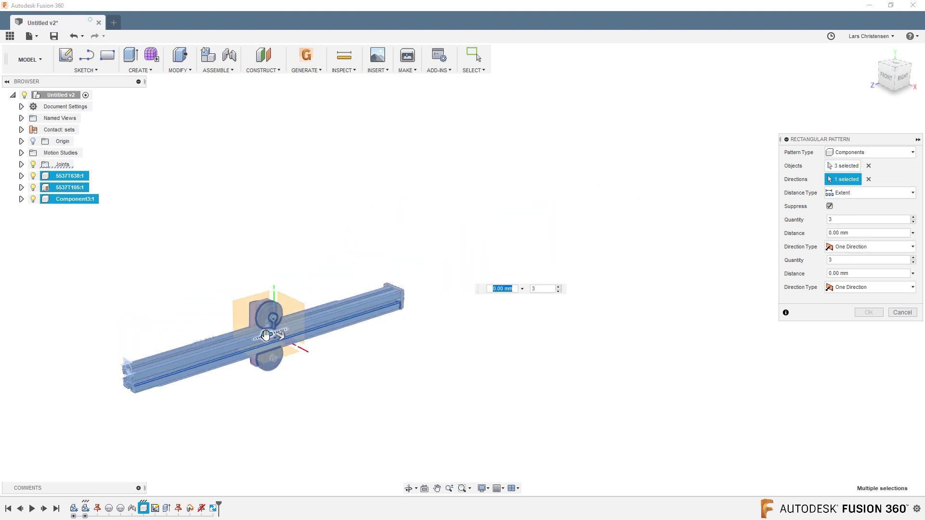
pyautogui.moveTo(260, 334); pyautogui.dragTo(725, 190)
pyautogui.scroll(-3, 291, 211)
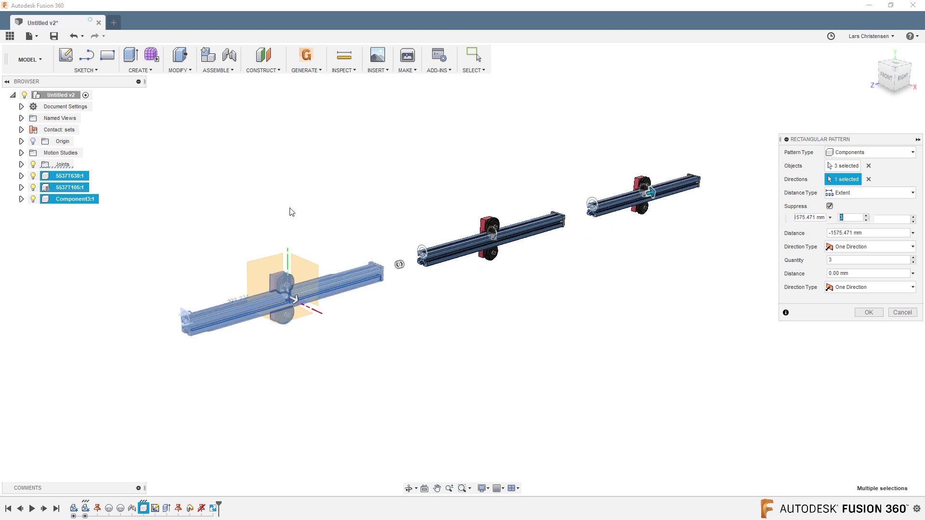
pyautogui.click(866, 314)
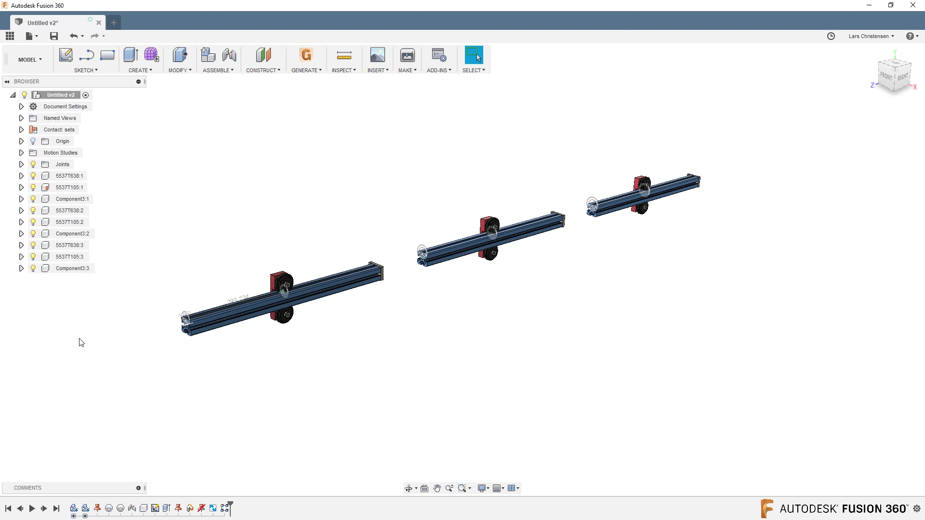
# Step: Delete the newly created rectangular pattern so that only the original slider assembly remains
pyautogui.click(225, 508)
pyautogui.press('Delete')
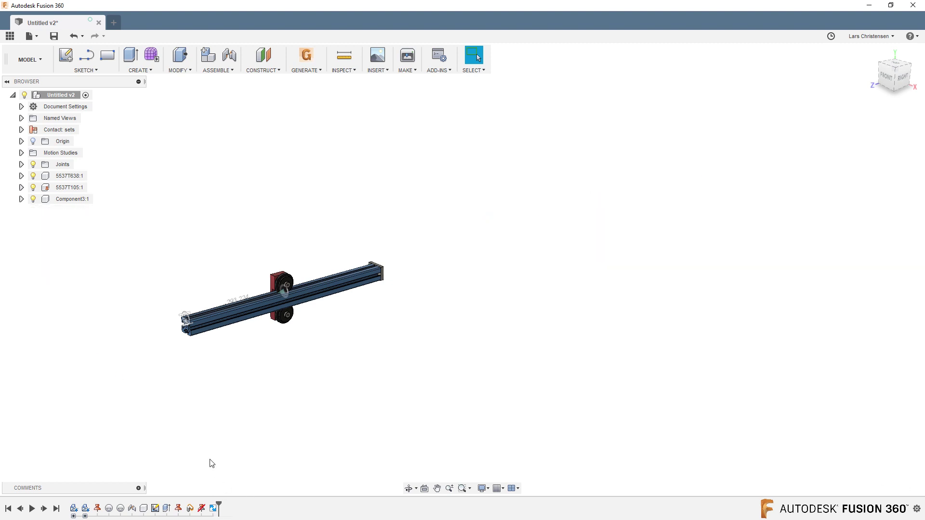
pyautogui.scroll(2, 115, 340)
pyautogui.scroll(3, 216, 307)
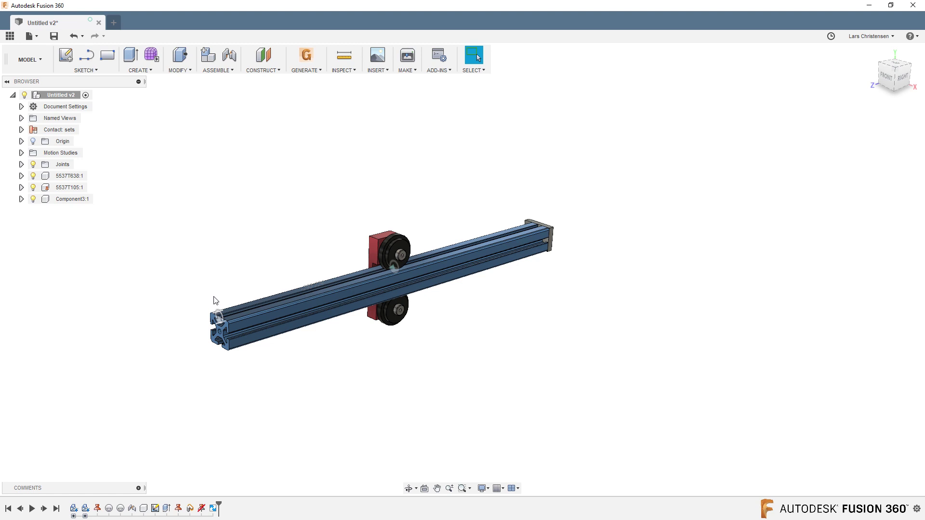
pyautogui.scroll(2, 364, 399)
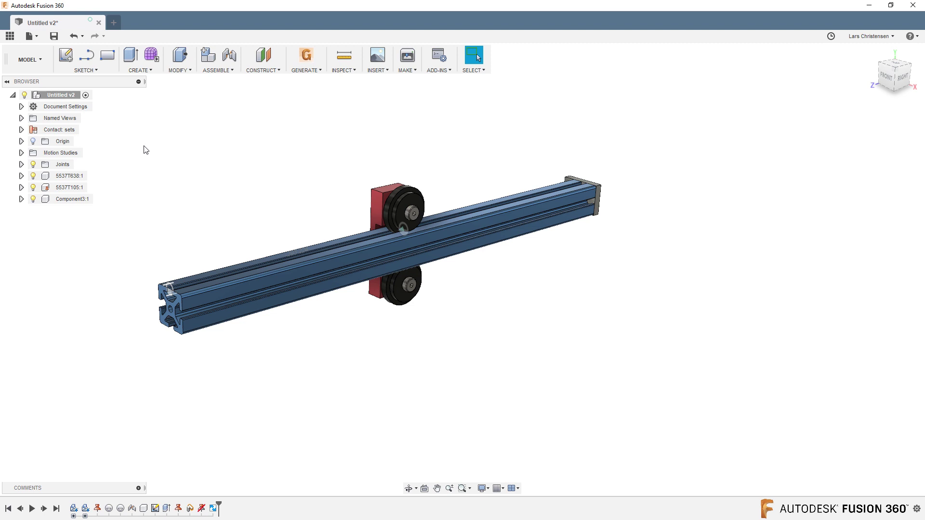
pyautogui.click(48, 95)
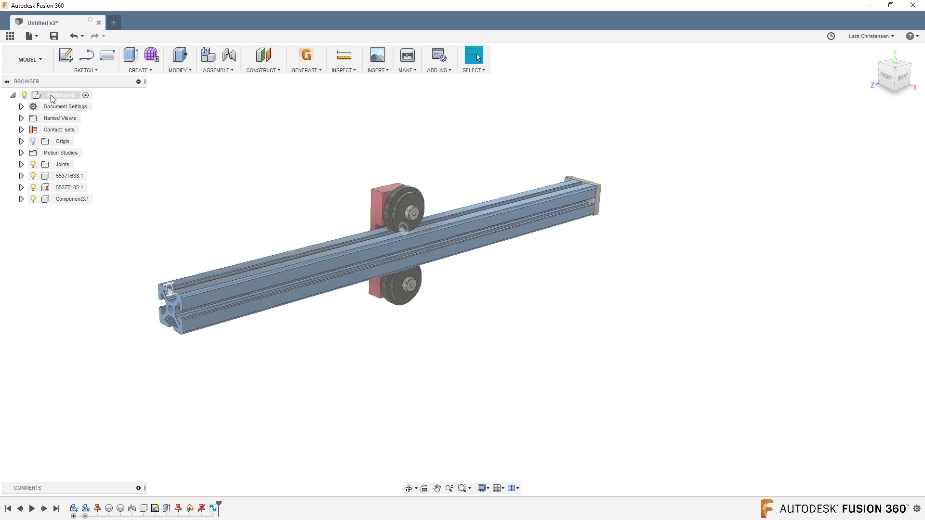
pyautogui.rightClick(51, 95)
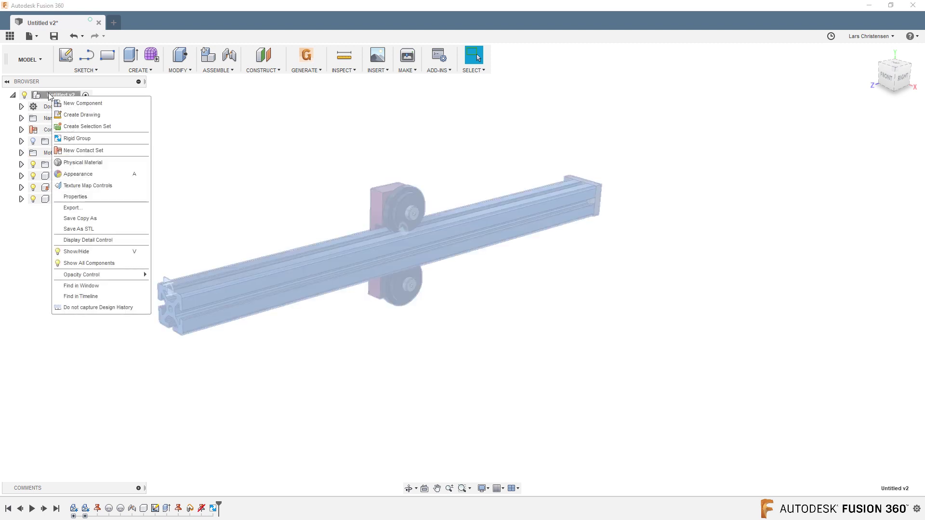
pyautogui.press('Escape')
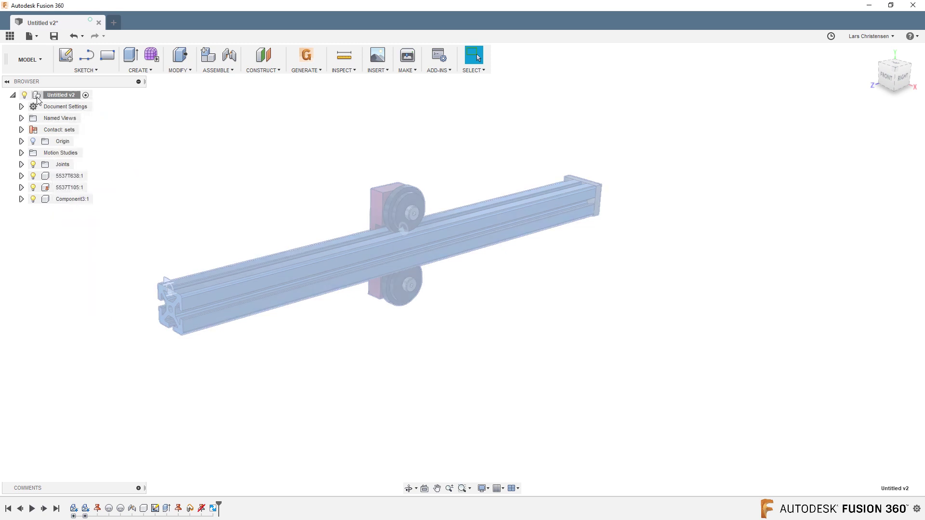
pyautogui.click(65, 187)
pyautogui.click(66, 199)
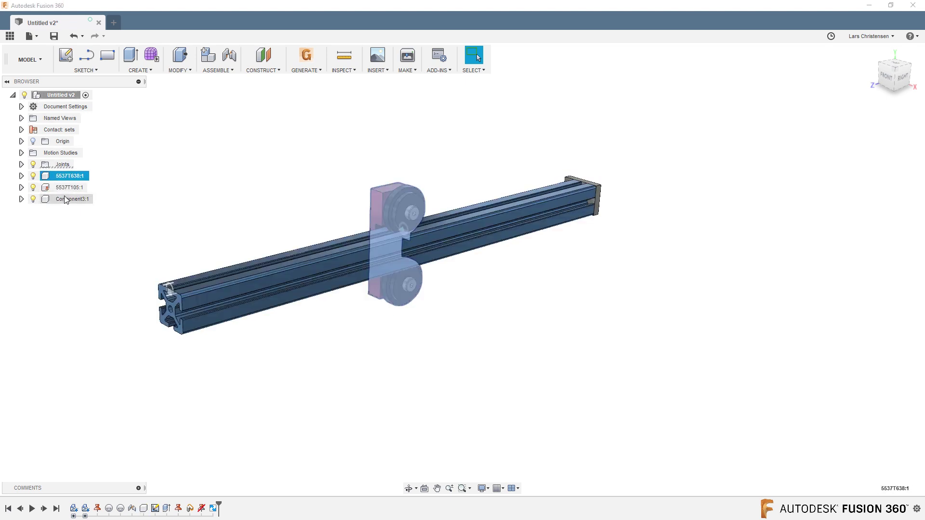
pyautogui.click(58, 188)
pyautogui.click(54, 177)
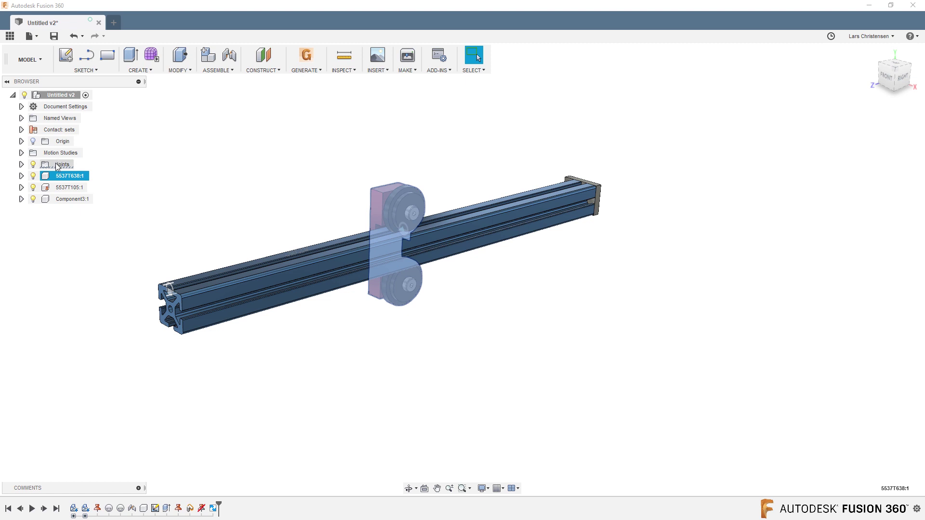
pyautogui.click(57, 164)
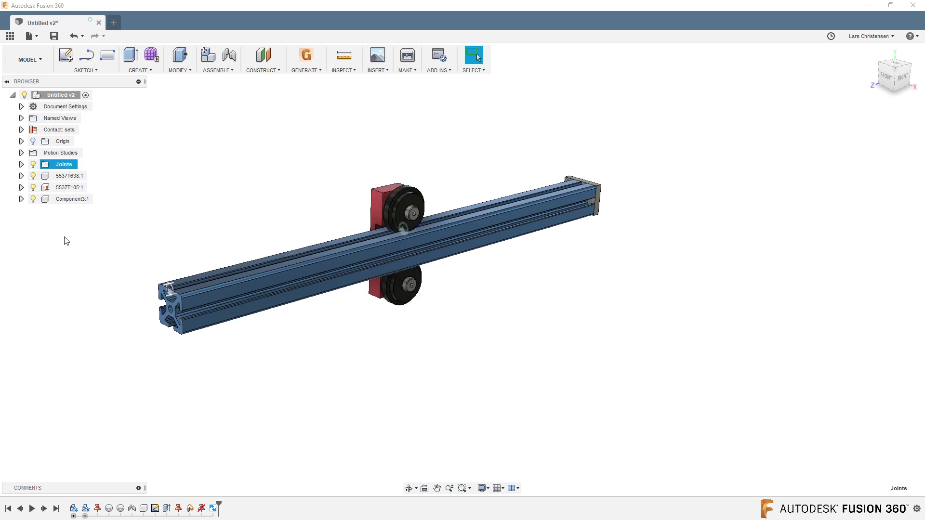
pyautogui.click(55, 245)
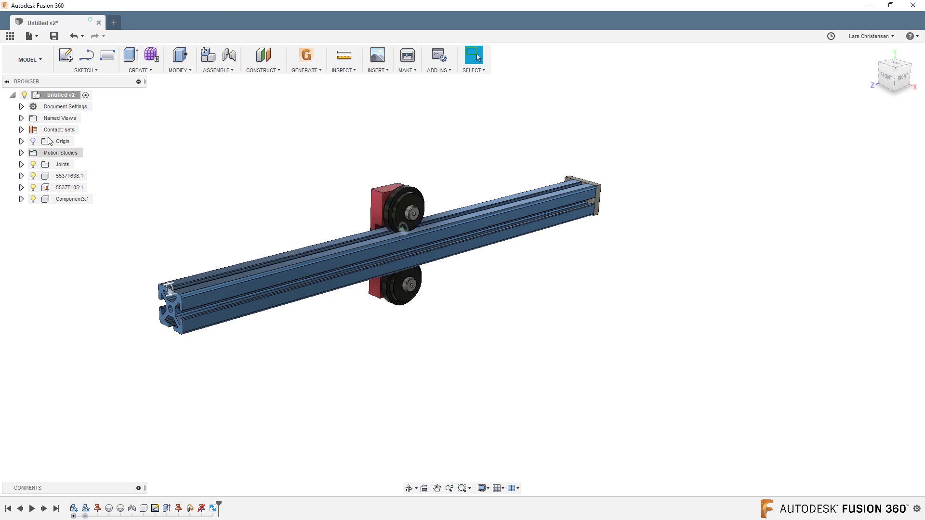
# Step: Create a new component under the top-level assembly and name it Sub Assembly
pyautogui.rightClick(67, 95)
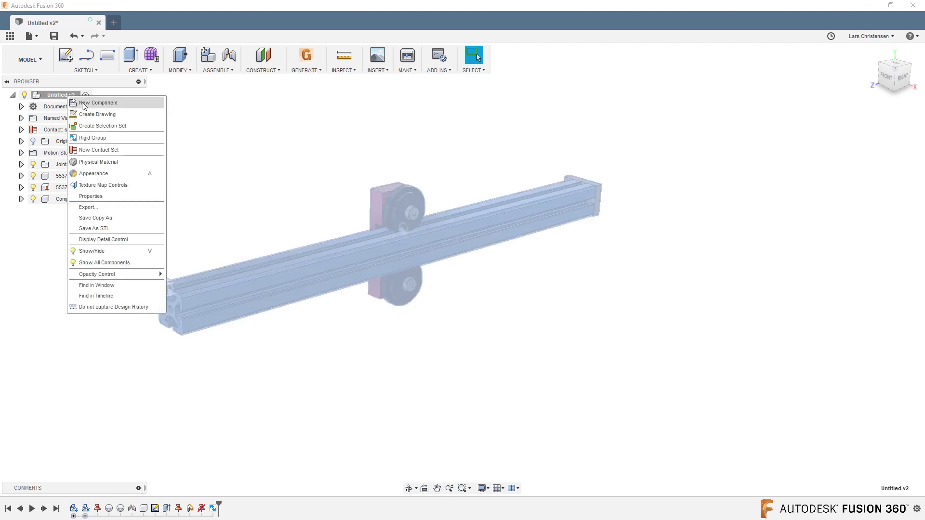
pyautogui.click(77, 102)
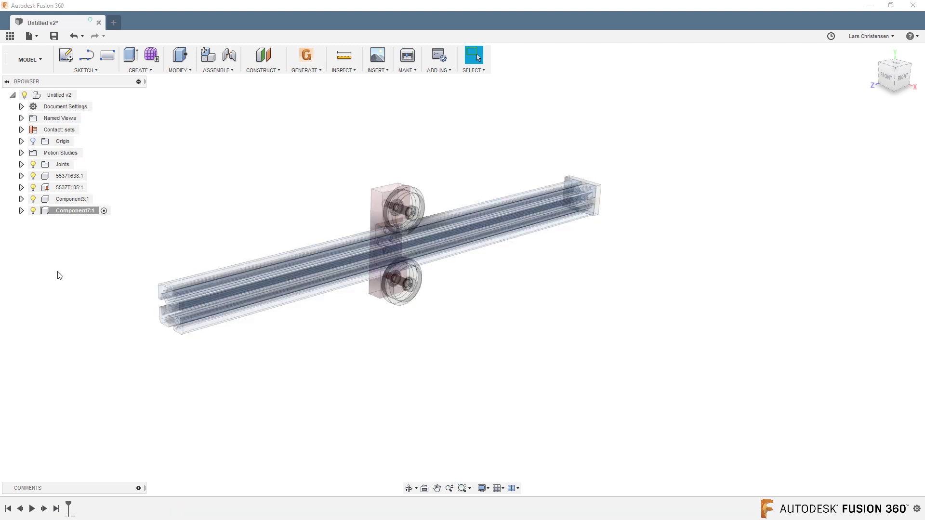
pyautogui.doubleClick(66, 215)
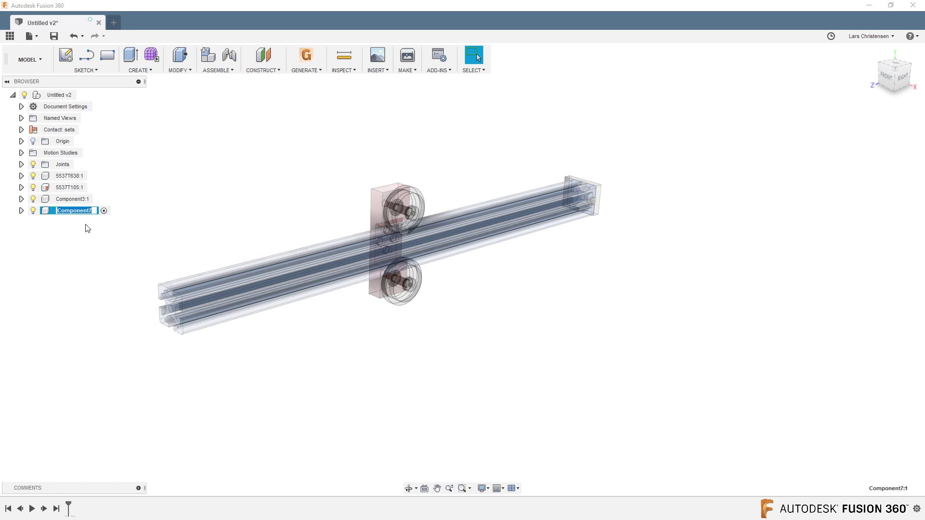
pyautogui.write('Sub Assembly')
pyautogui.press('Return')
# Step: Rename the Component3 component at the rail's far end as End plate
pyautogui.click(89, 200)
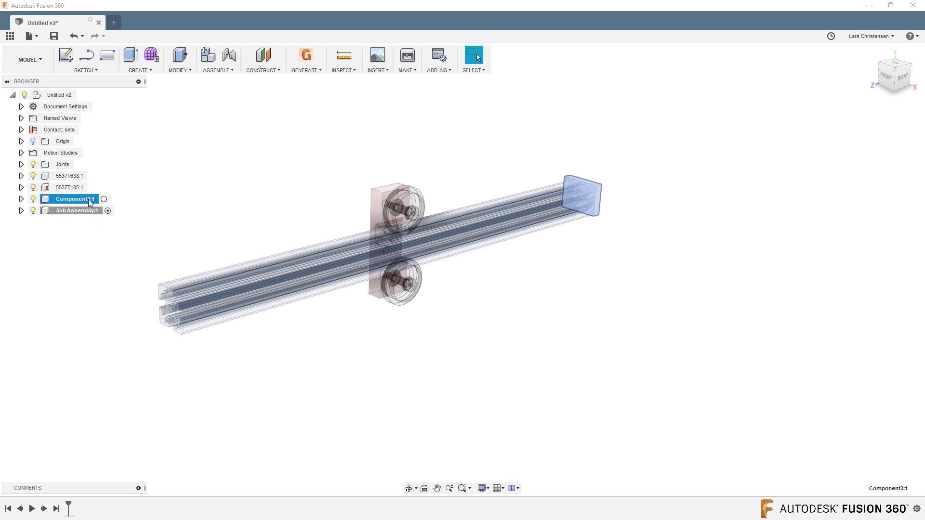
pyautogui.click(73, 199)
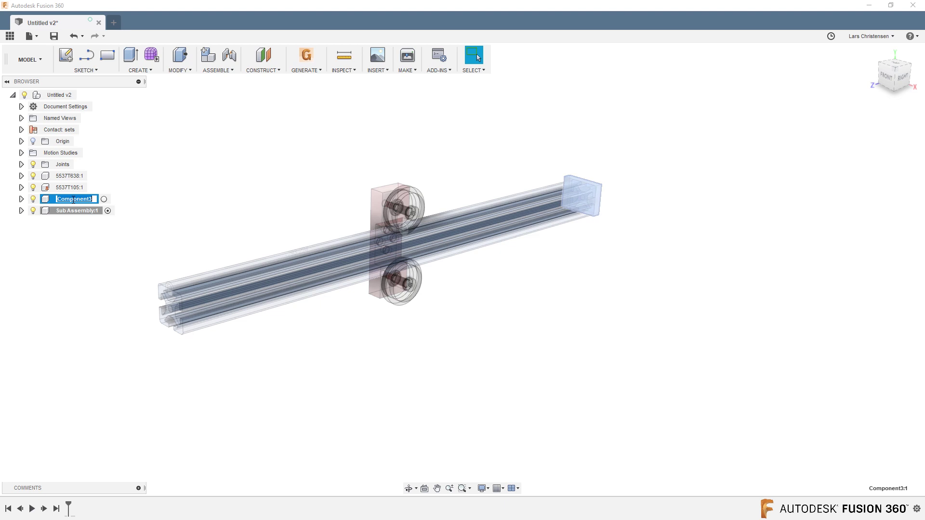
pyautogui.write('End plate')
pyautogui.press('Return')
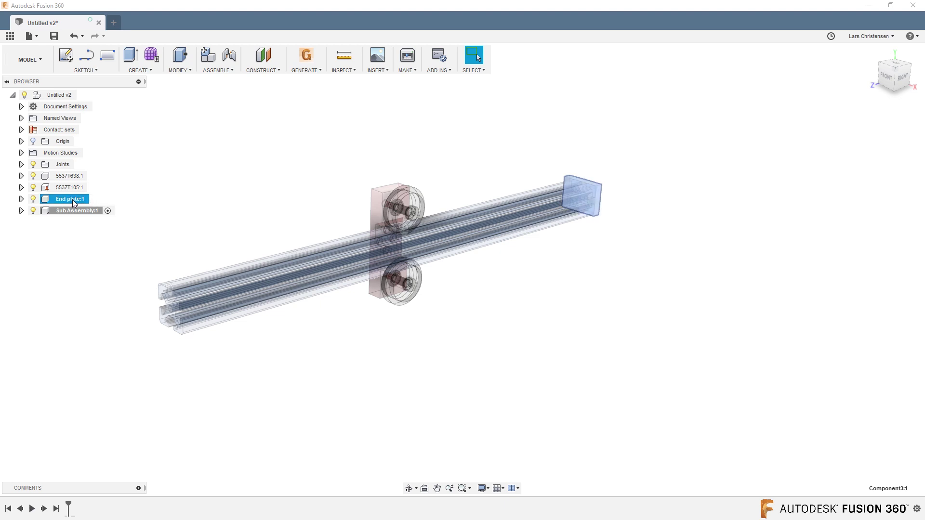
# Step: Rename the extrusion component 5537T105 as Rail
pyautogui.click(72, 187)
pyautogui.click(72, 188)
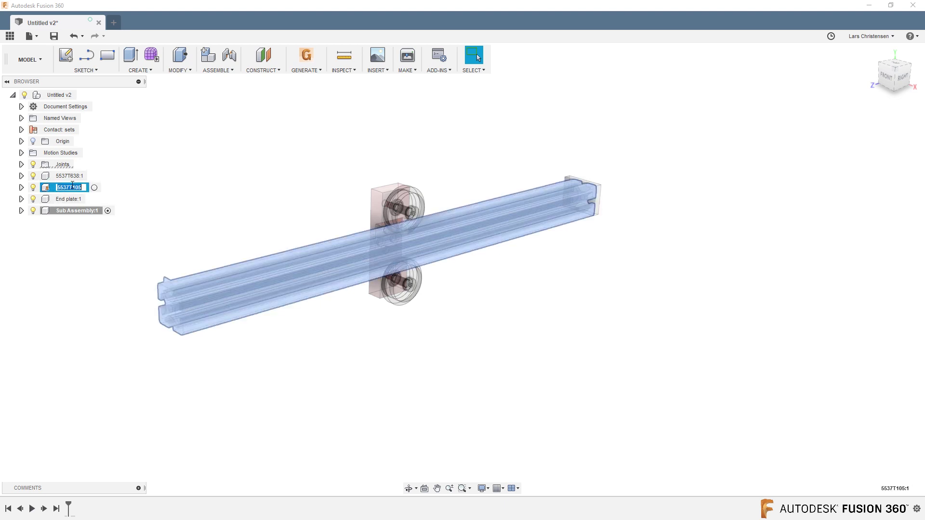
pyautogui.write('Rail')
pyautogui.press('Return')
pyautogui.click(142, 191)
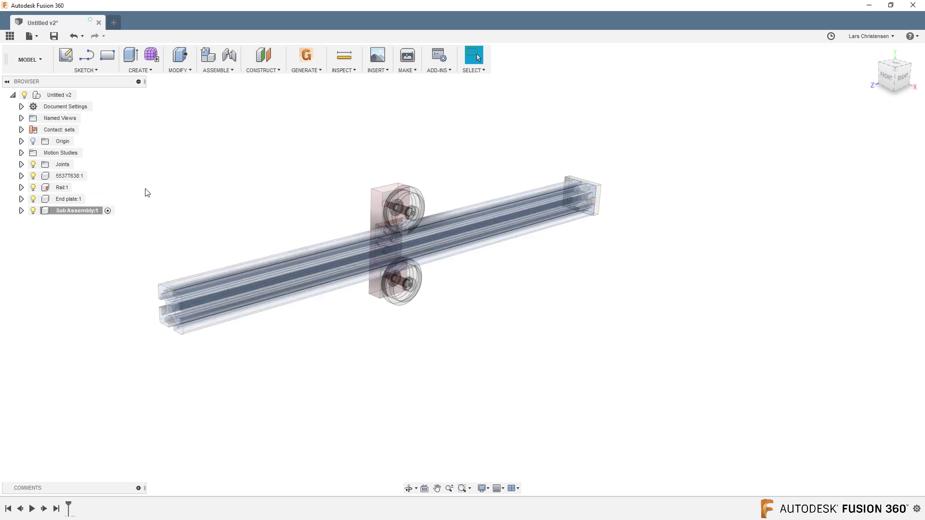
# Step: Rename the carriage component 5537T638 as Wheel
pyautogui.click(67, 177)
pyautogui.doubleClick(66, 177)
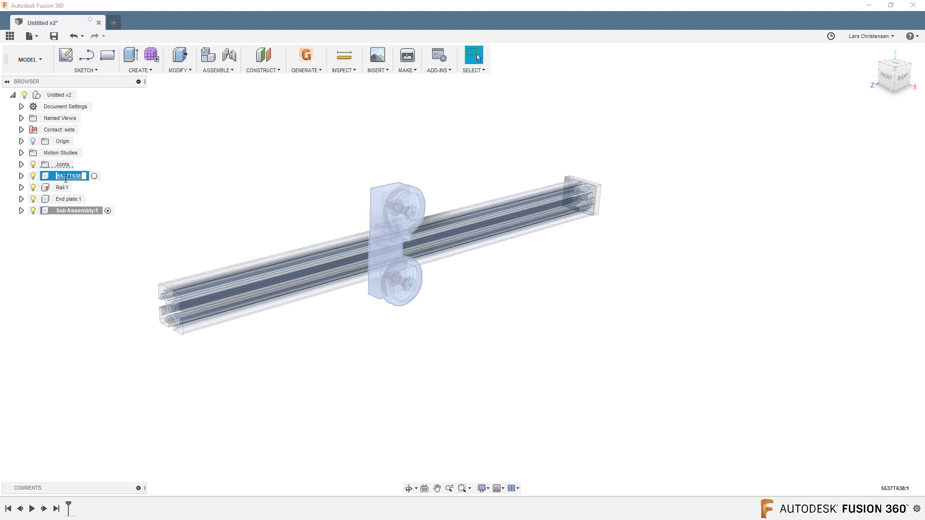
pyautogui.write('Wheel')
pyautogui.press('Return')
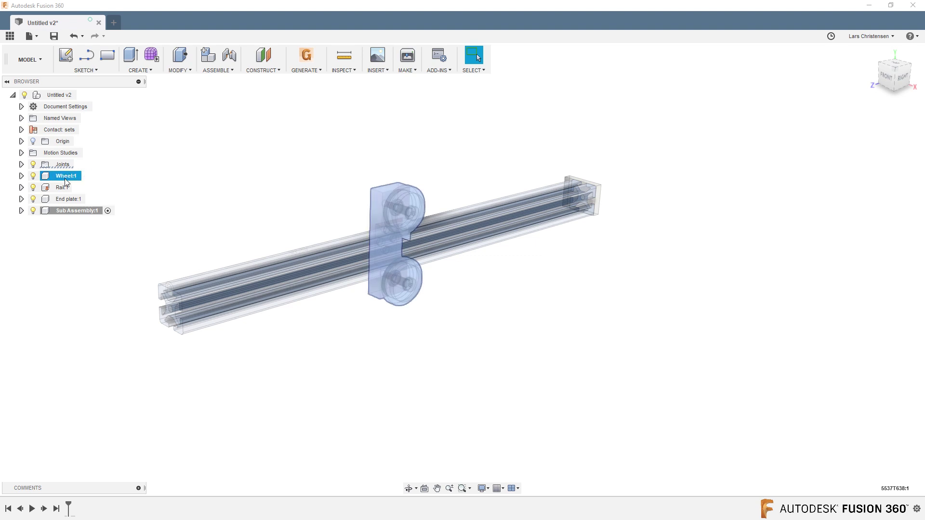
pyautogui.click(155, 190)
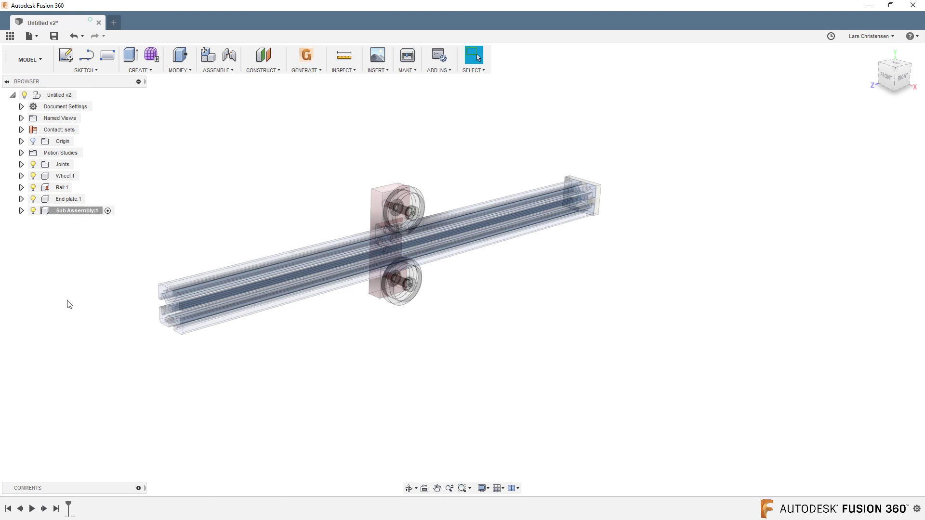
# Step: Move the Wheel, Rail and End plate components together into the Sub Assembly component
pyautogui.click(58, 176)
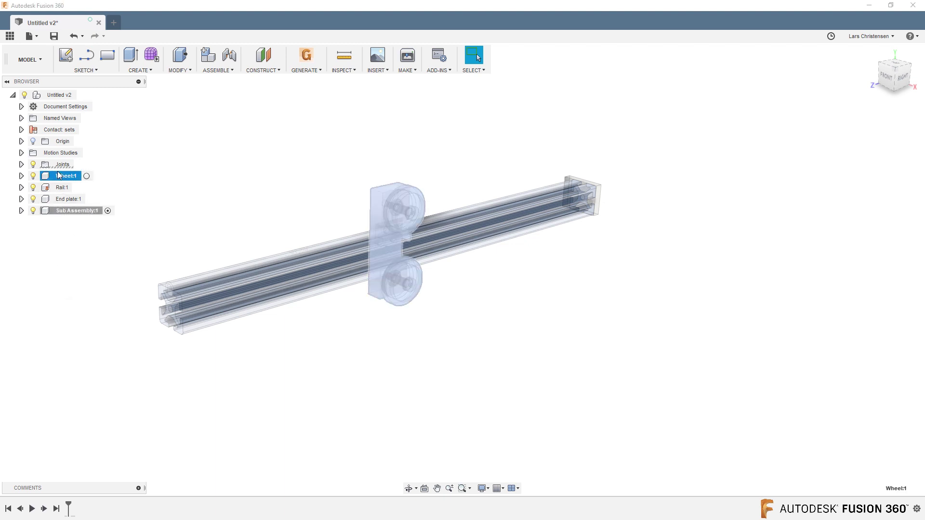
pyautogui.keyDown('ctrl'); pyautogui.click(60, 188); pyautogui.keyUp('ctrl')
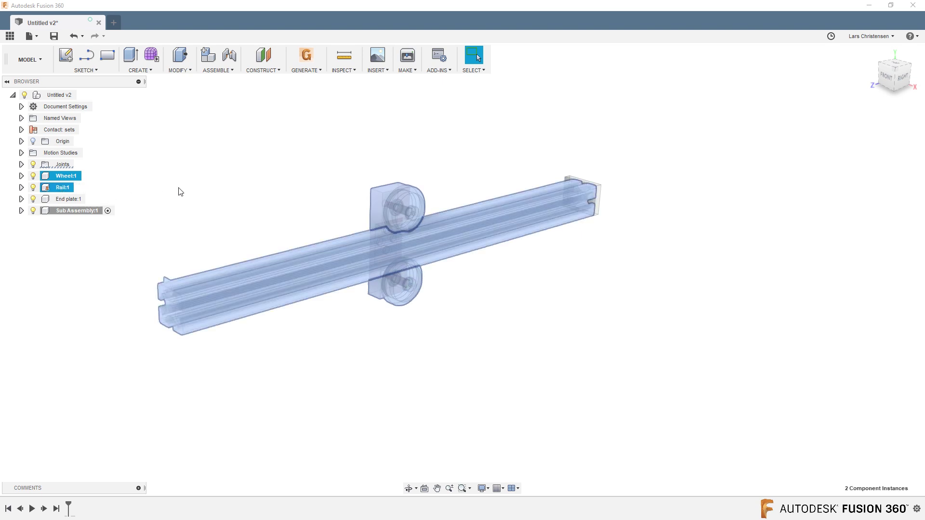
pyautogui.keyDown('ctrl'); pyautogui.click(60, 199); pyautogui.keyUp('ctrl')
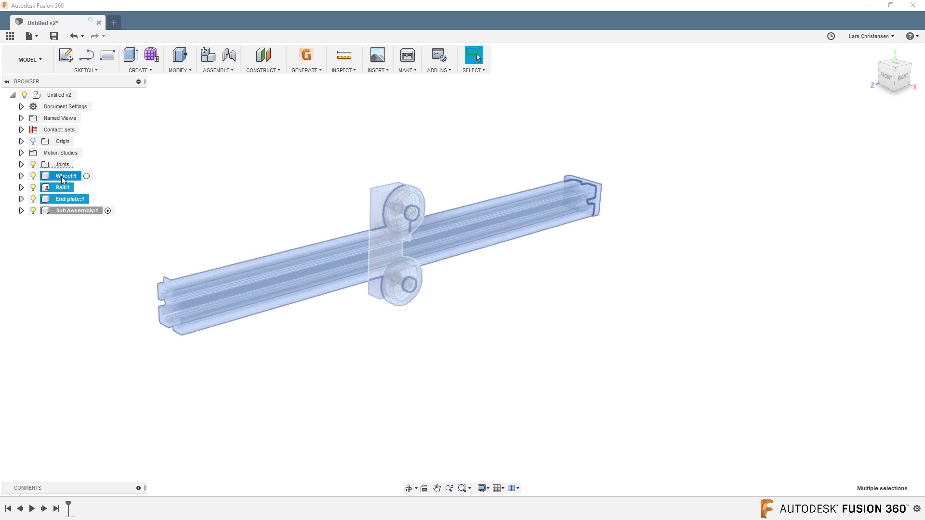
pyautogui.moveTo(62, 176); pyautogui.dragTo(70, 214)
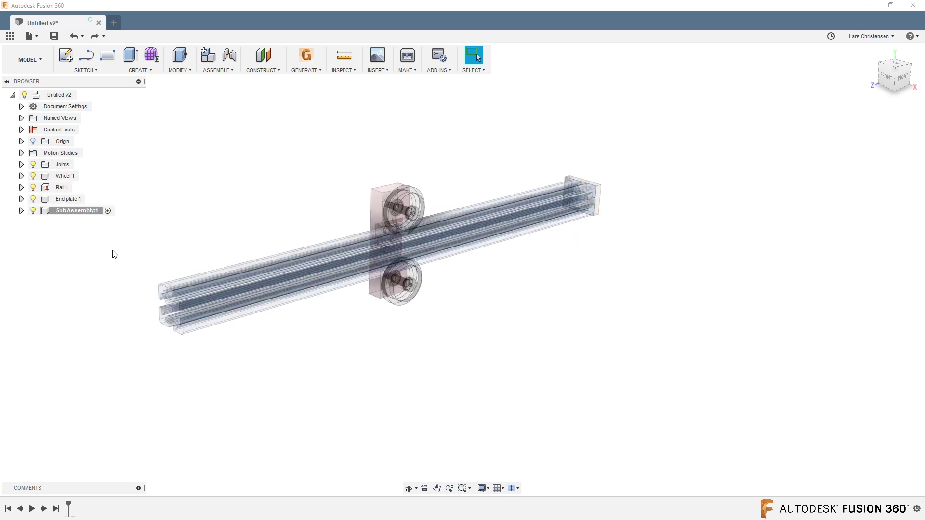
# Step: Move the Wheel, Rail and End plate components into Sub Assembly again
pyautogui.click(44, 212)
pyautogui.click(62, 177)
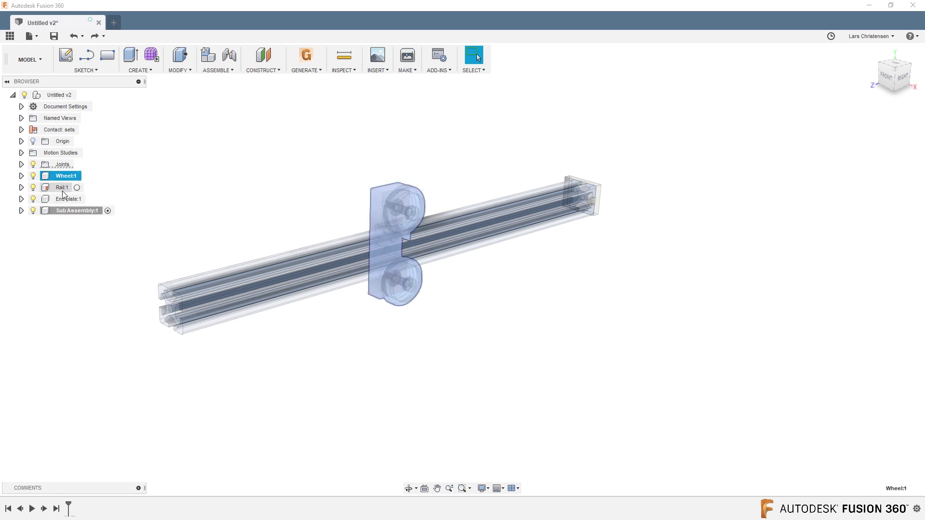
pyautogui.keyDown('shift'); pyautogui.click(63, 196); pyautogui.keyUp('shift')
pyautogui.moveTo(59, 176); pyautogui.dragTo(58, 212)
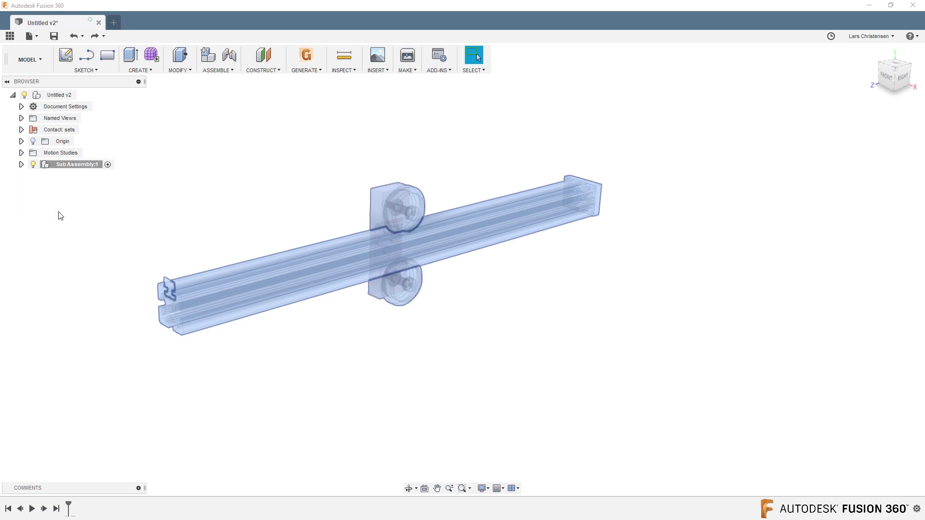
# Step: Inspect the contents of Sub Assembly and undo the move of the three components into it
pyautogui.click(48, 166)
pyautogui.click(21, 165)
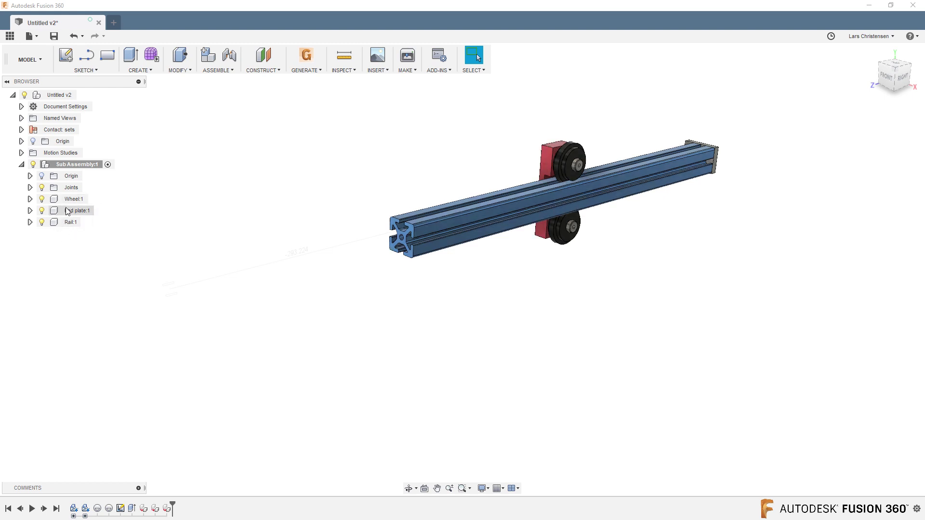
pyautogui.click(77, 165)
pyautogui.hotkey('ctrl', 'z')
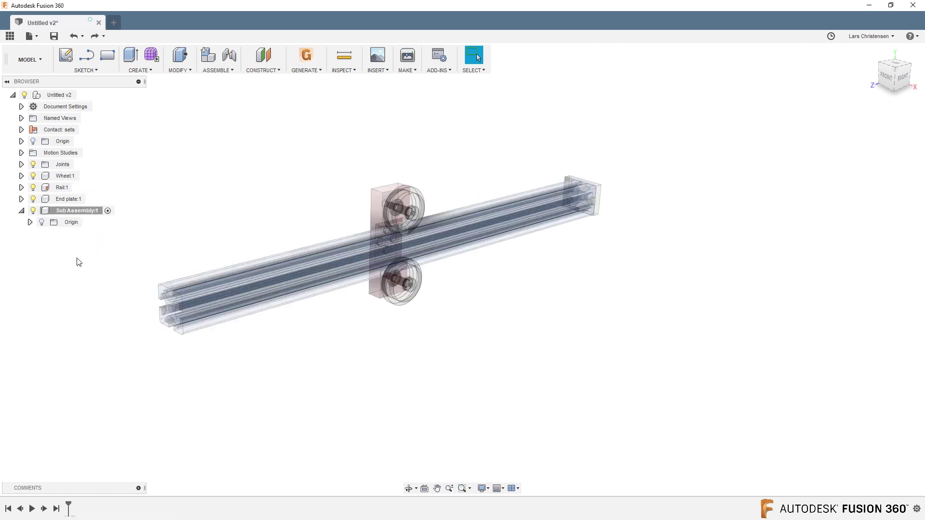
# Step: Examine the Rail's grounding option and the entries in the top-level Joints folder
pyautogui.rightClick(53, 187)
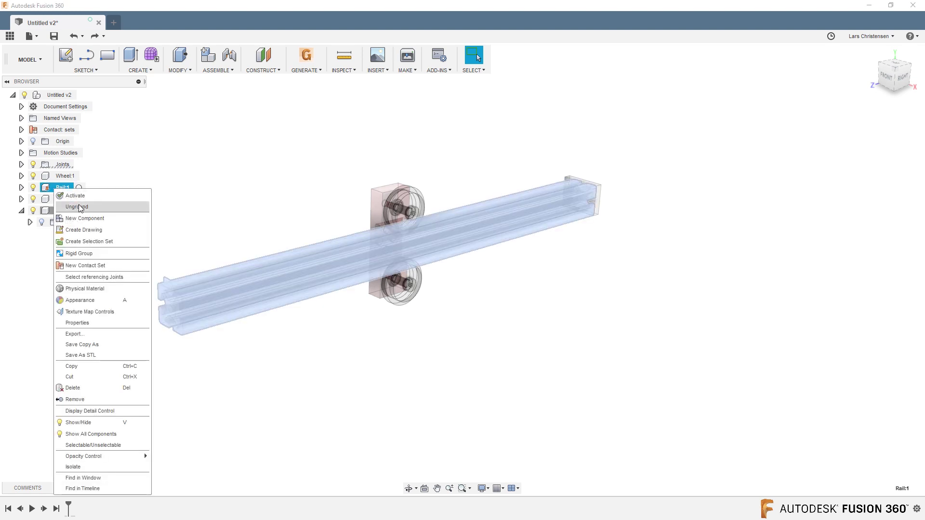
pyautogui.click(77, 188)
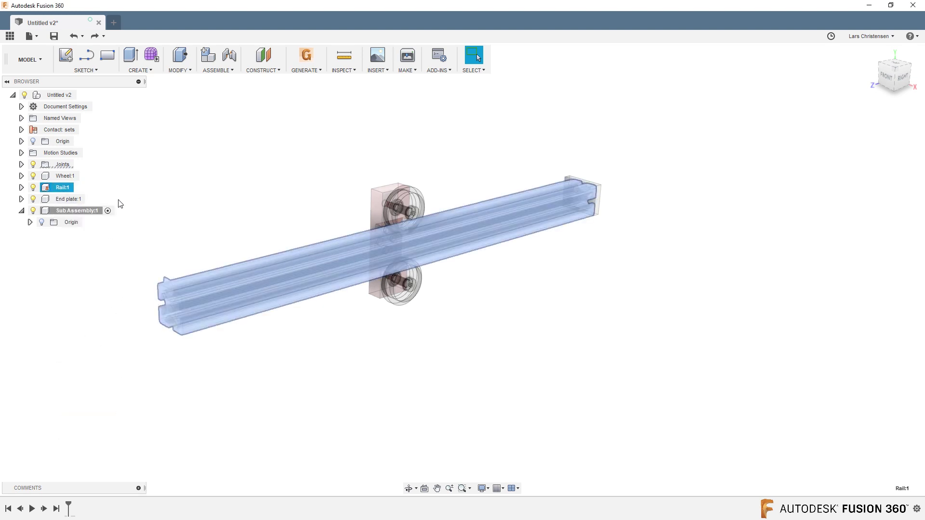
pyautogui.click(231, 234)
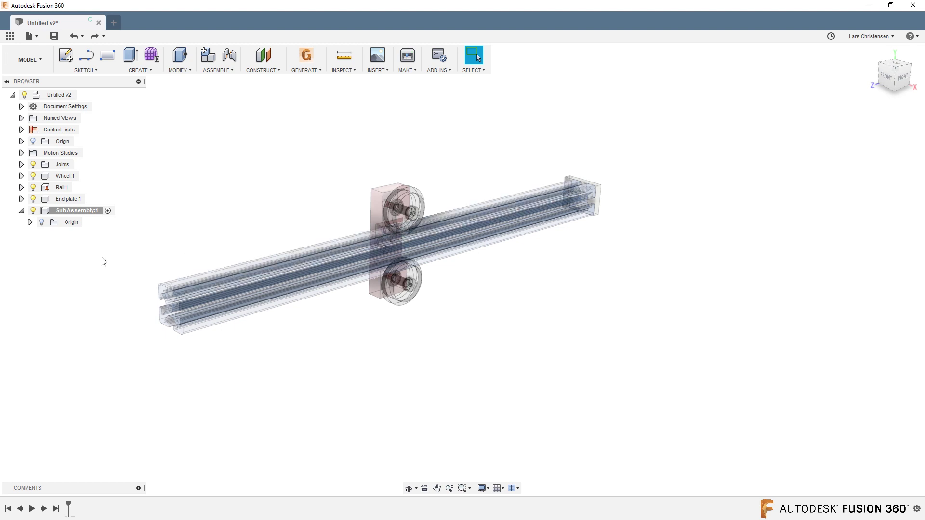
pyautogui.click(22, 165)
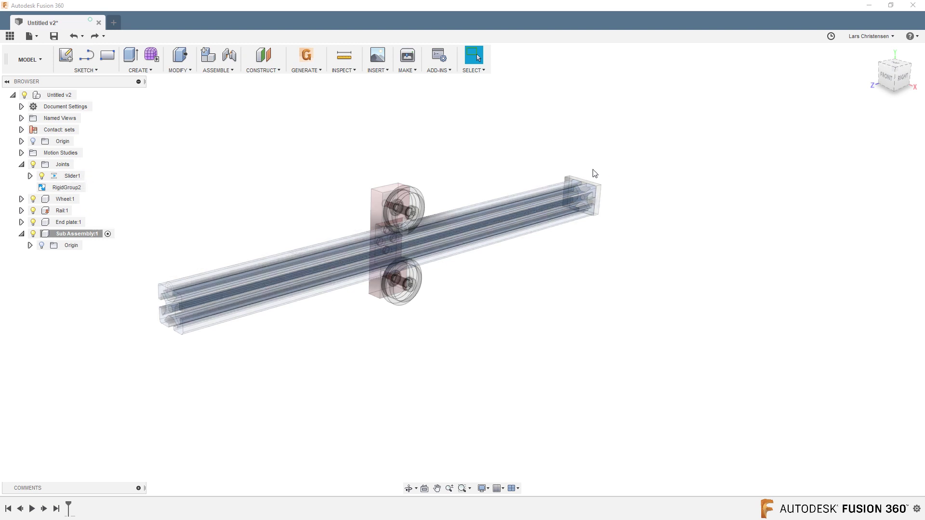
pyautogui.click(21, 164)
# Step: Nest the Wheel, Rail and End plate components inside Sub Assembly once more
pyautogui.click(64, 178)
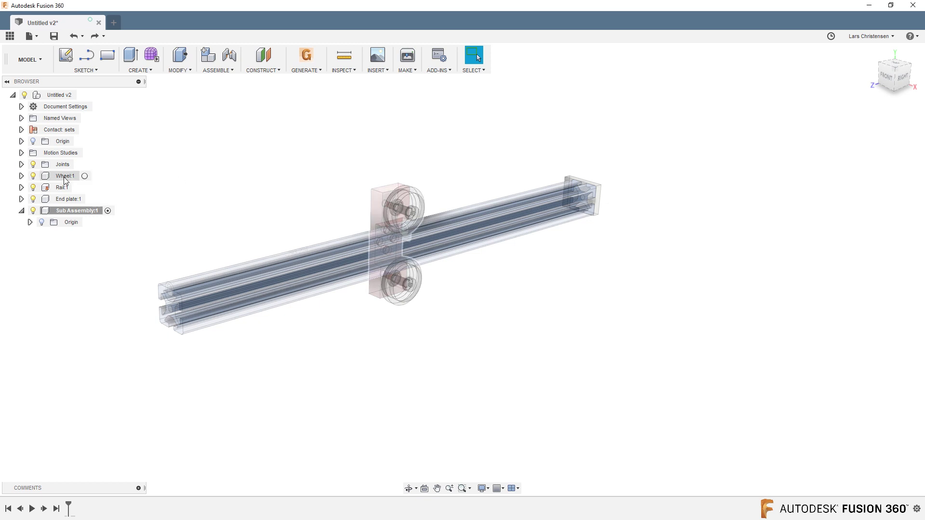
pyautogui.keyDown('shift'); pyautogui.click(63, 198); pyautogui.keyUp('shift')
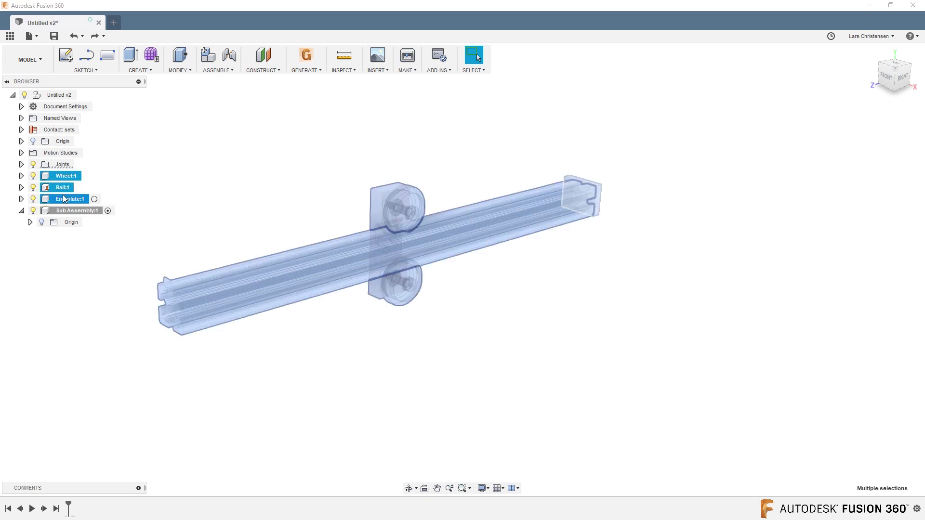
pyautogui.moveTo(68, 175); pyautogui.dragTo(66, 214)
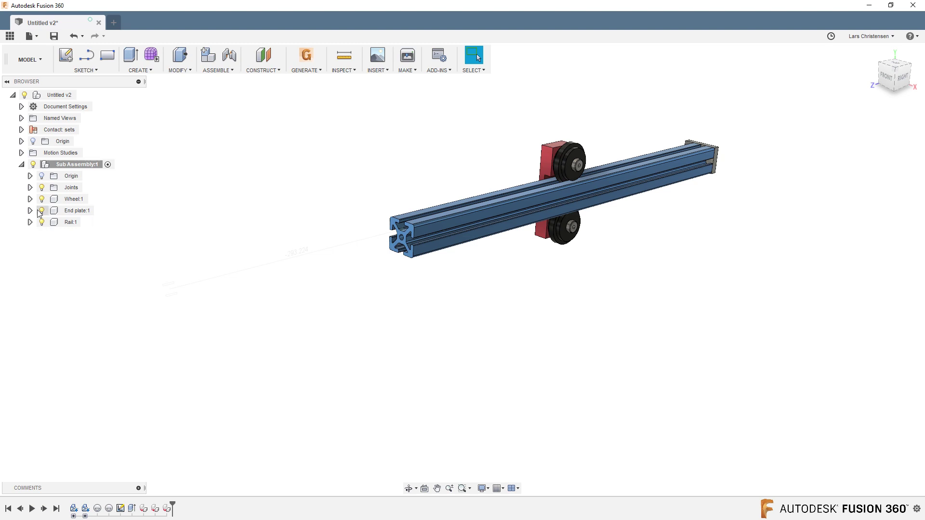
# Step: Inspect the joints inside Sub Assembly and pull on the rail and end plate to test whether they are still grouped
pyautogui.click(30, 187)
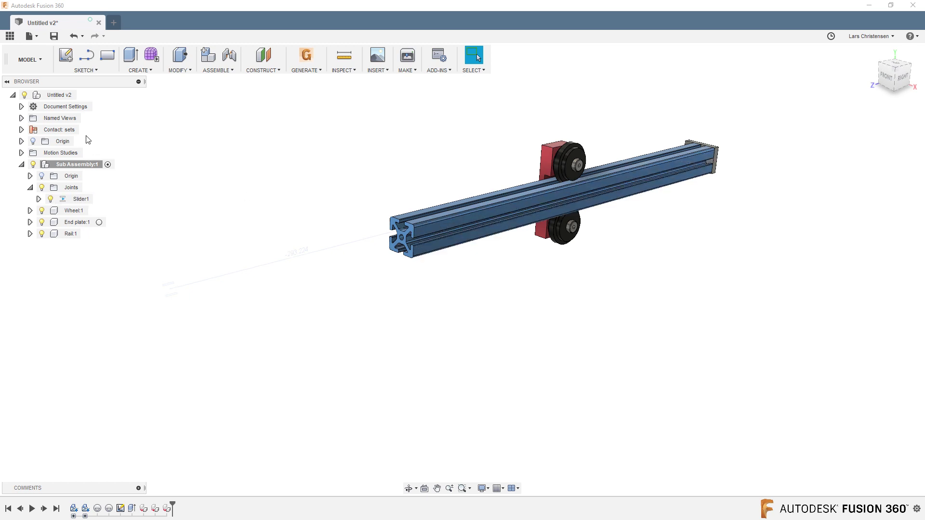
pyautogui.click(67, 164)
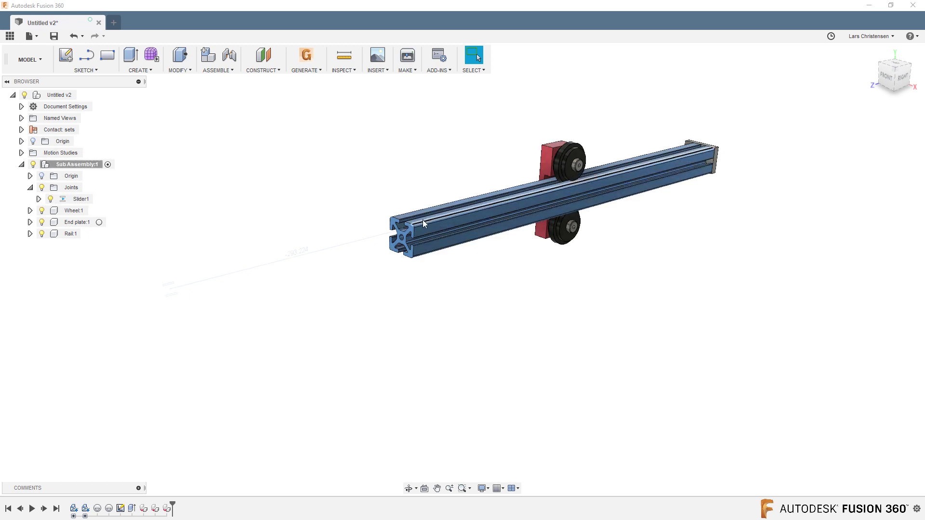
pyautogui.moveTo(422, 220); pyautogui.dragTo(242, 361)
pyautogui.moveTo(712, 158); pyautogui.dragTo(883, 271)
# Step: Undo the test movement and the transfer of the components into Sub Assembly, and collapse the empty Sub Assembly
pyautogui.hotkey('ctrl', 'z')
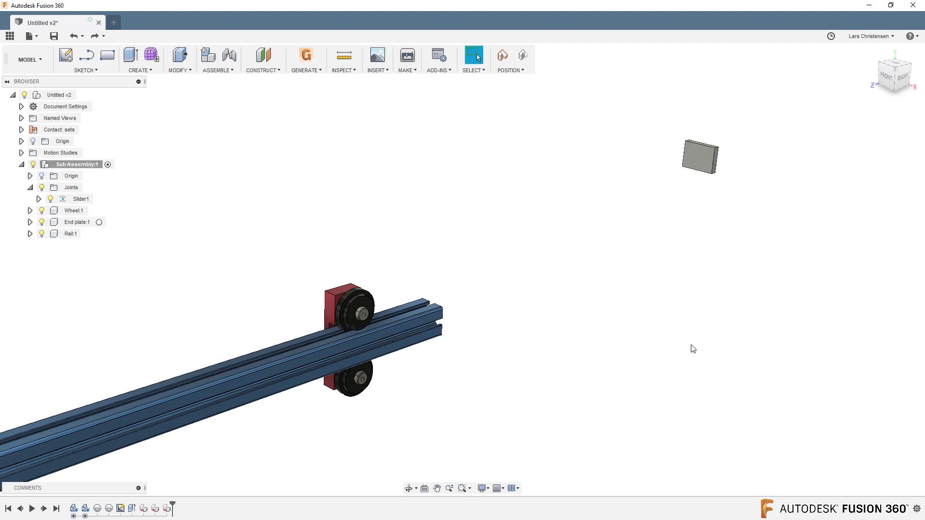
pyautogui.hotkey('ctrl', 'z')
pyautogui.hotkey('ctrl', 'z')
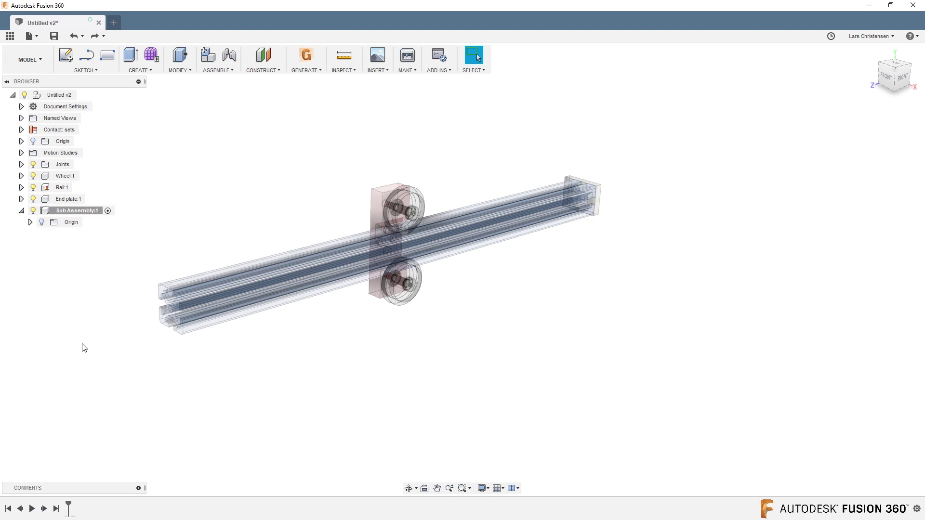
pyautogui.click(21, 211)
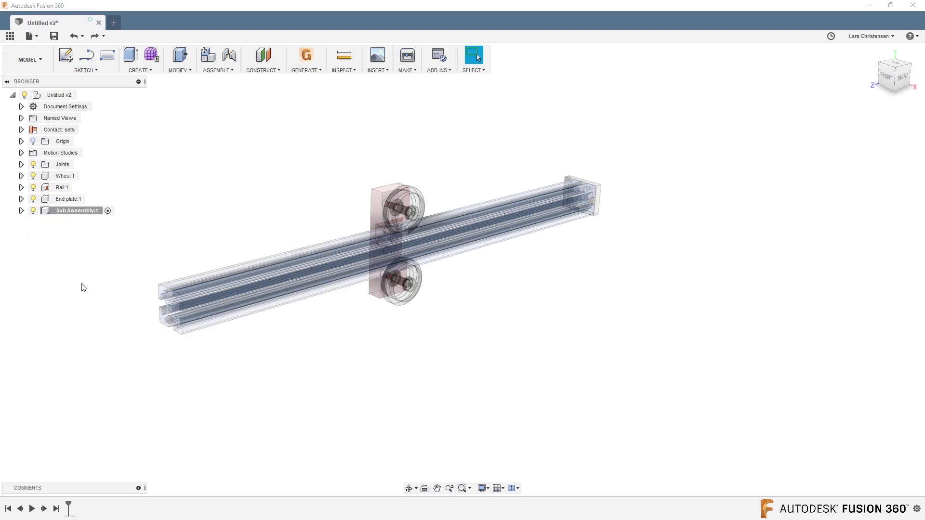
# Step: Delete the empty Sub Assembly component from the design and clear the selection
pyautogui.click(80, 214)
pyautogui.press('Delete')
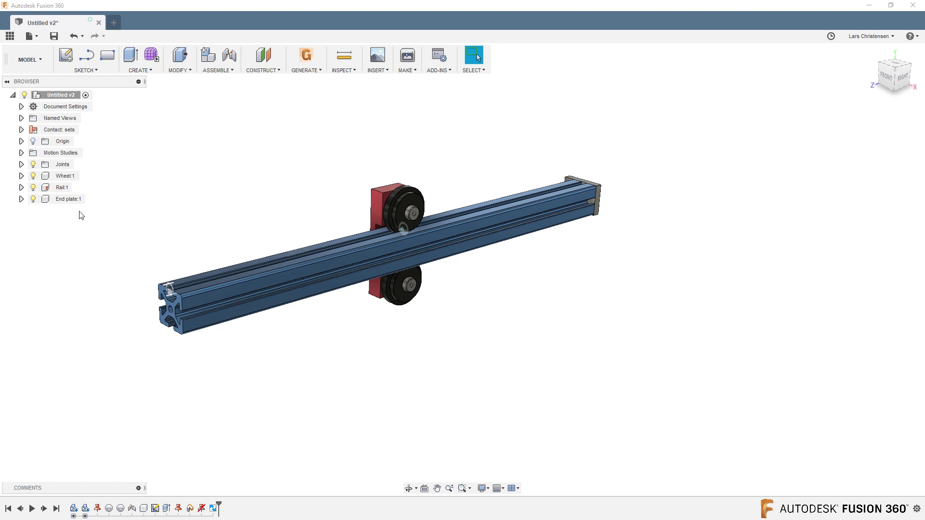
pyautogui.click(299, 415)
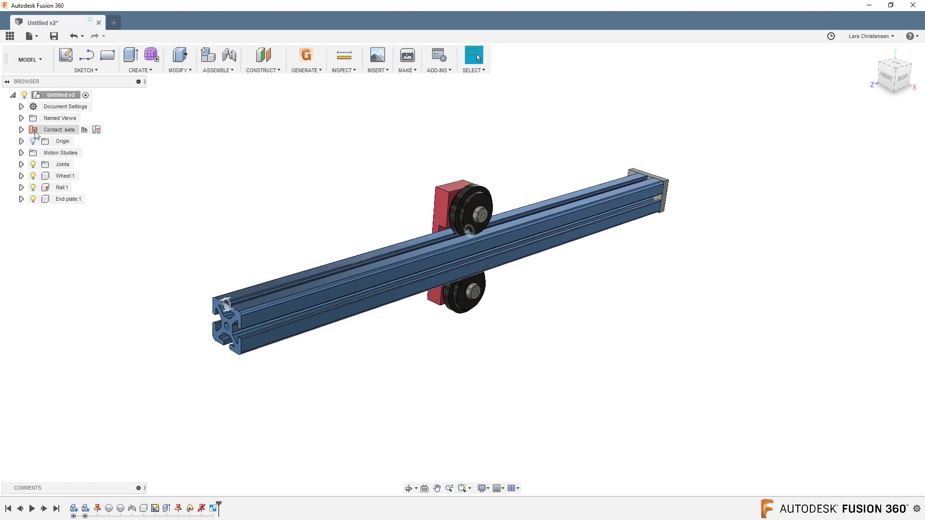
# Step: Slide the carriage along the rail towards the end plate to test the contact, and revert its position
pyautogui.keyDown('shift'); pyautogui.moveTo(96, 159); pyautogui.dragTo(506, 229, button='middle'); pyautogui.keyUp('shift')
pyautogui.moveTo(505, 225); pyautogui.dragTo(57, 369)
pyautogui.keyDown('shift'); pyautogui.moveTo(44, 372); pyautogui.dragTo(94, 122, button='middle'); pyautogui.keyUp('shift')
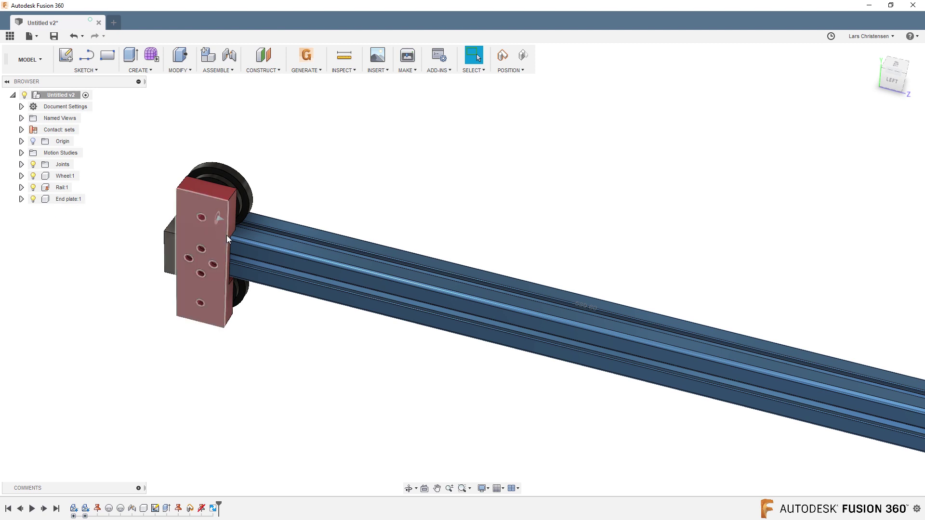
pyautogui.moveTo(237, 235); pyautogui.dragTo(114, 227)
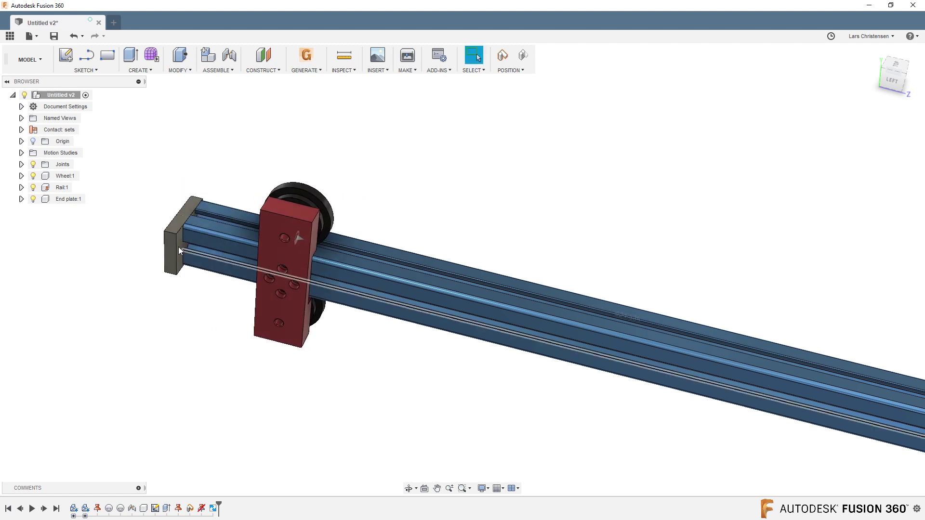
pyautogui.moveTo(308, 269); pyautogui.dragTo(161, 357)
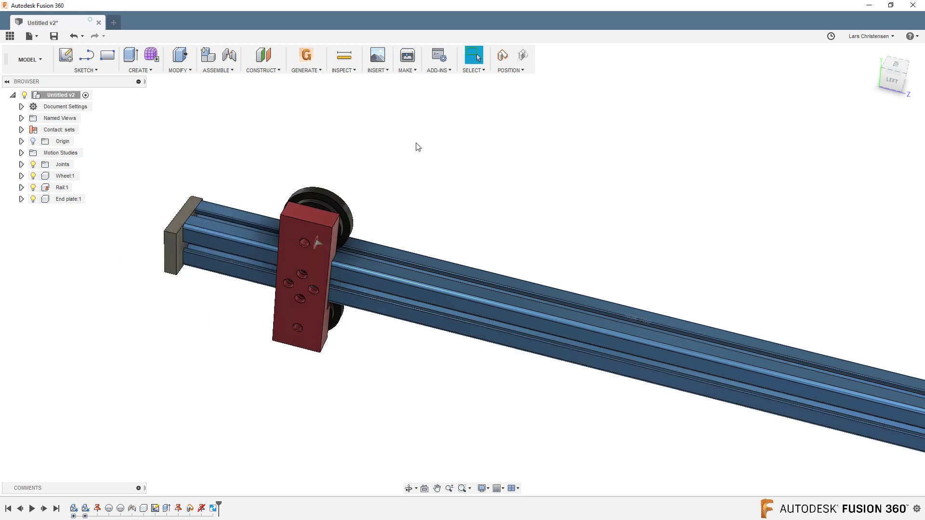
pyautogui.click(523, 56)
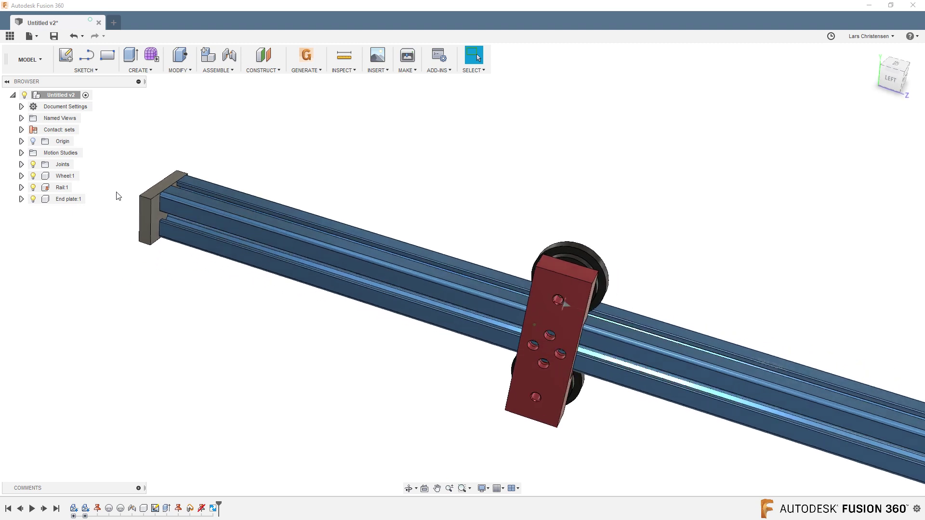
# Step: Delete the contact sets from the design, test-move the carriage on the rail and revert its position
pyautogui.moveTo(71, 130)
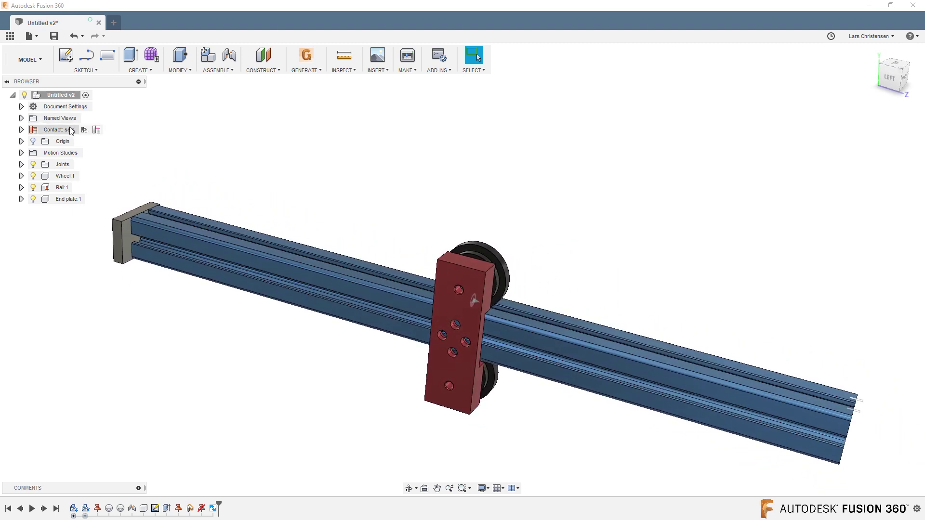
pyautogui.rightClick(72, 130)
pyautogui.click(96, 169)
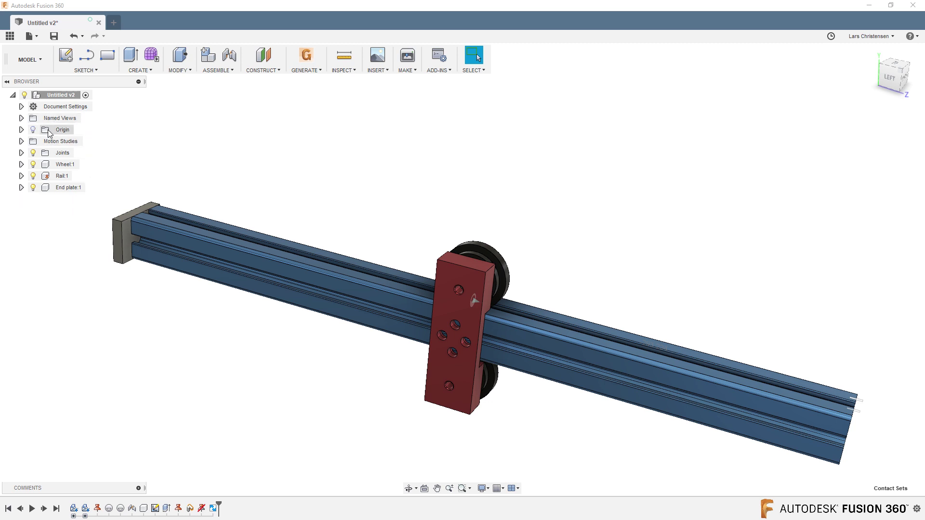
pyautogui.click(218, 70)
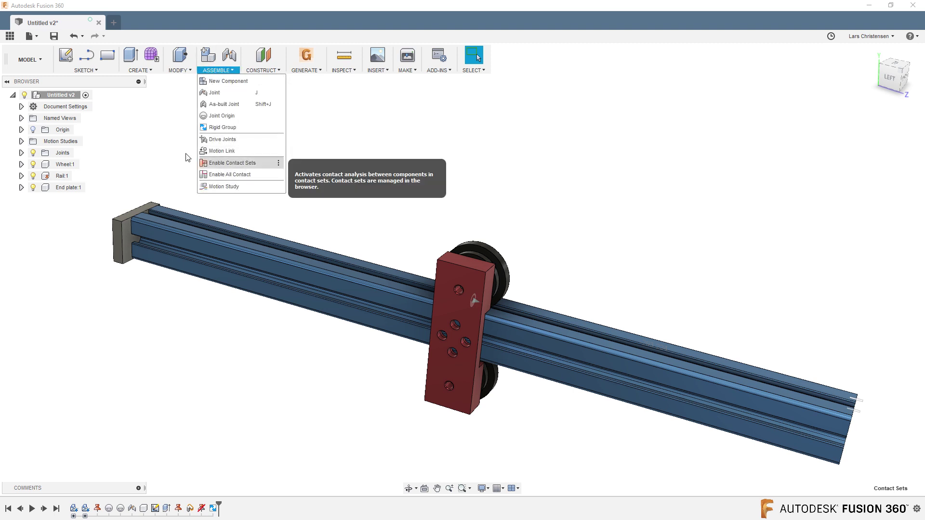
pyautogui.click(148, 140)
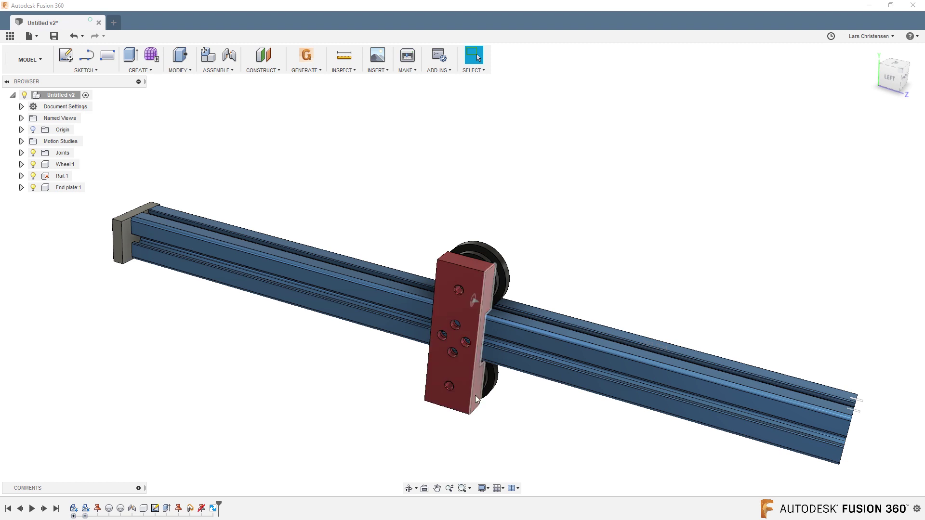
pyautogui.moveTo(475, 400); pyautogui.dragTo(415, 415)
pyautogui.click(523, 55)
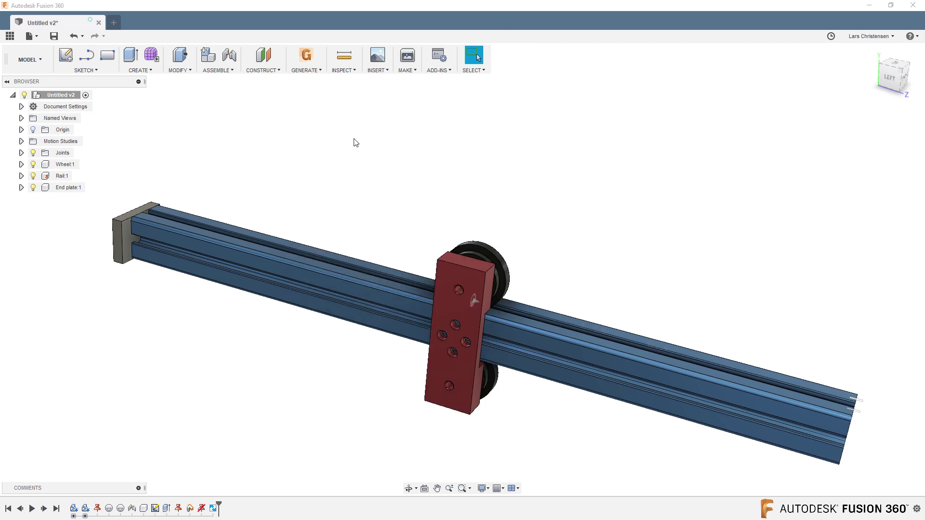
# Step: Measure the distance from the rail's open end to the end plate, including the XYZ delta
pyautogui.click(345, 56)
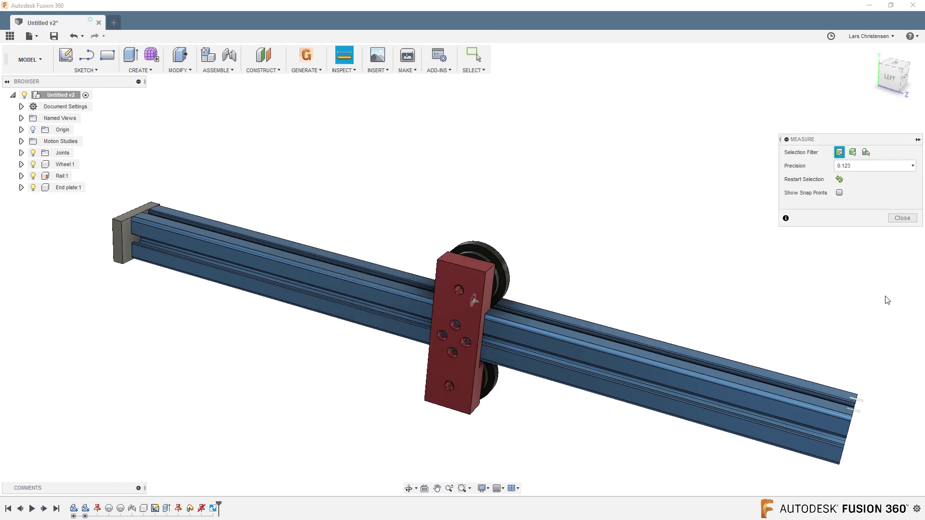
pyautogui.click(851, 422)
pyautogui.click(121, 225)
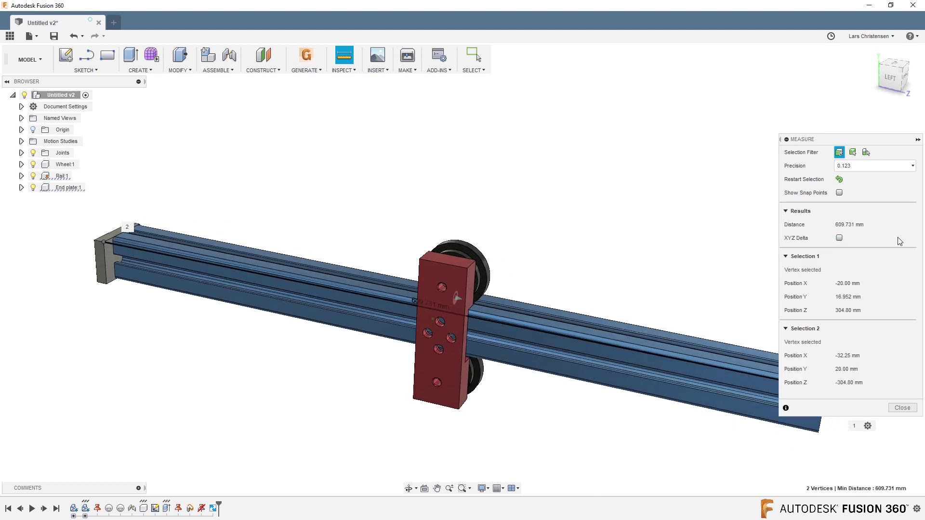
pyautogui.click(839, 238)
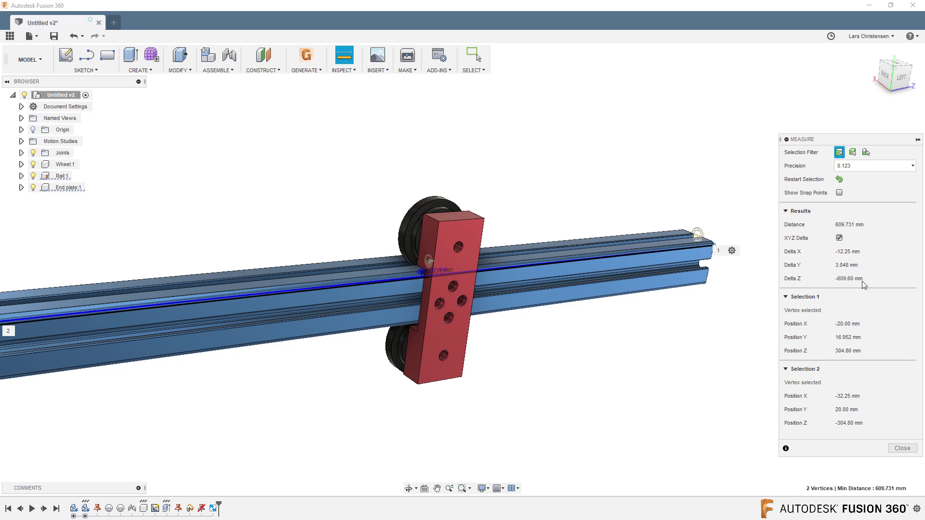
pyautogui.click(902, 448)
pyautogui.scroll(-3, 488, 180)
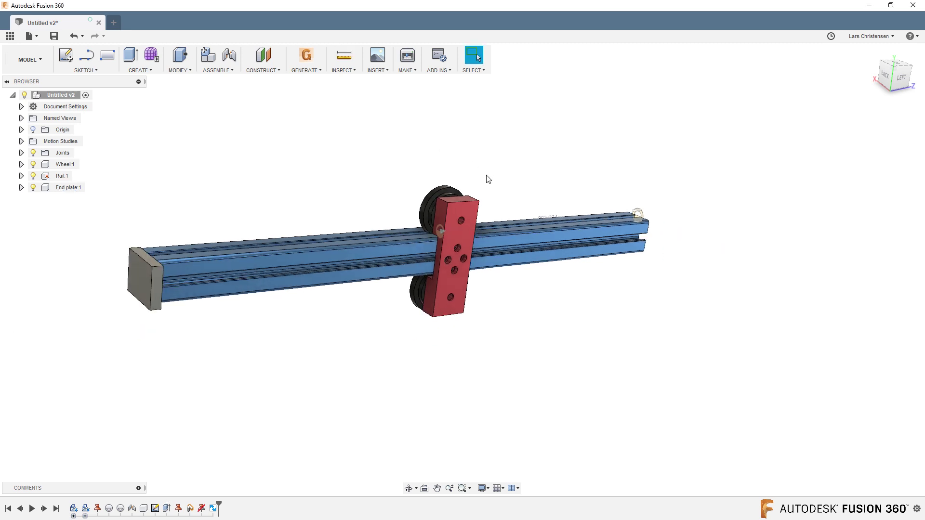
# Step: Edit the joint limits of Slider1, entering --609.60 mm as the minimum and -10 as the maximum
pyautogui.click(21, 153)
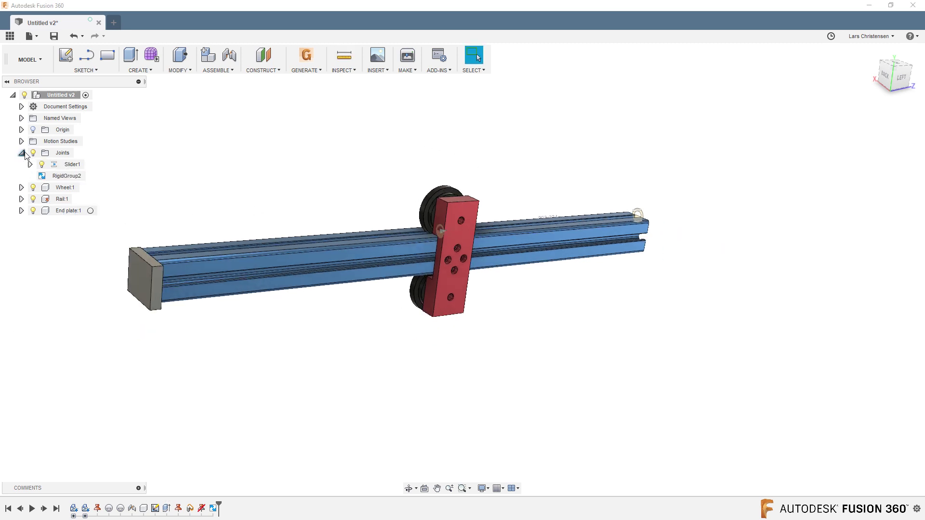
pyautogui.rightClick(69, 166)
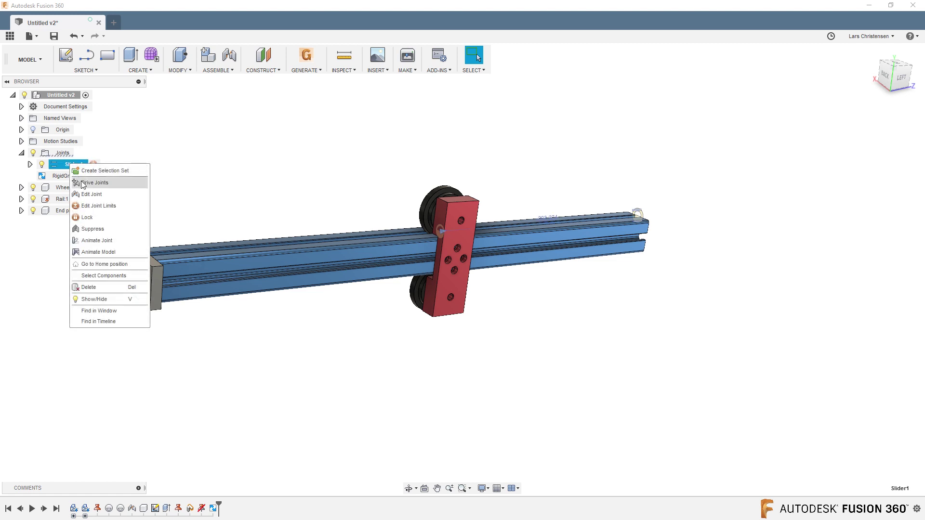
pyautogui.click(98, 206)
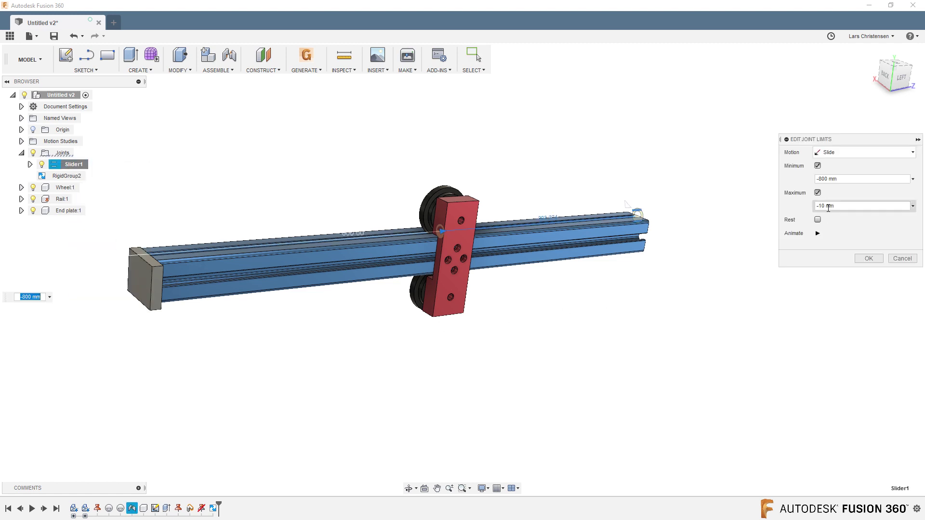
pyautogui.click(844, 178)
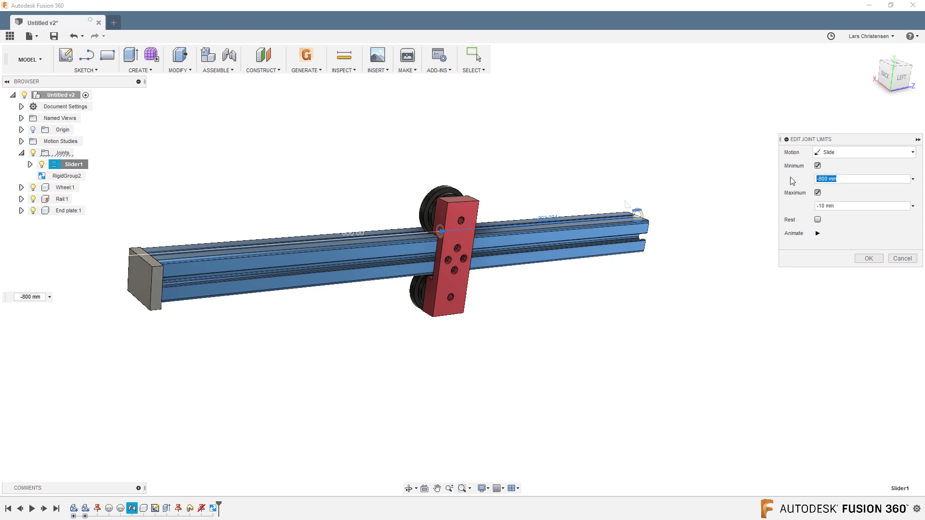
pyautogui.write('--609.60 mm')
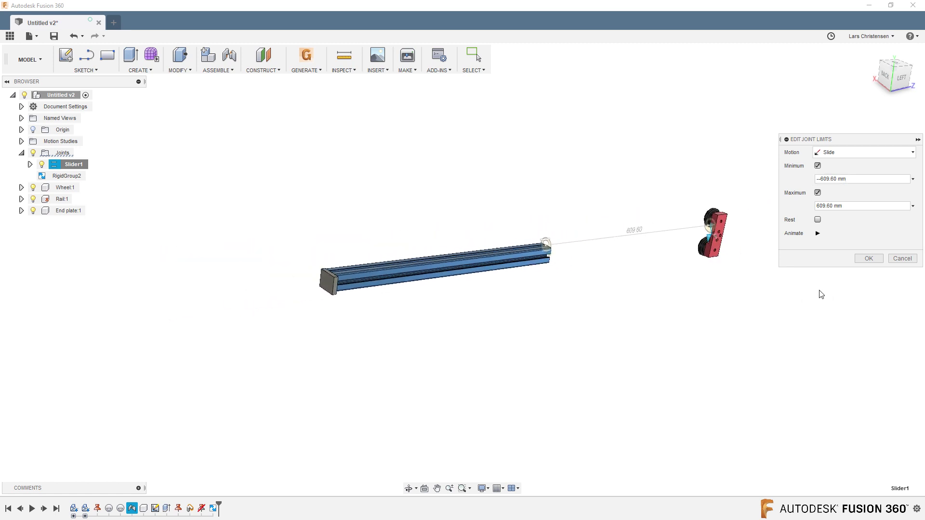
pyautogui.click(851, 206)
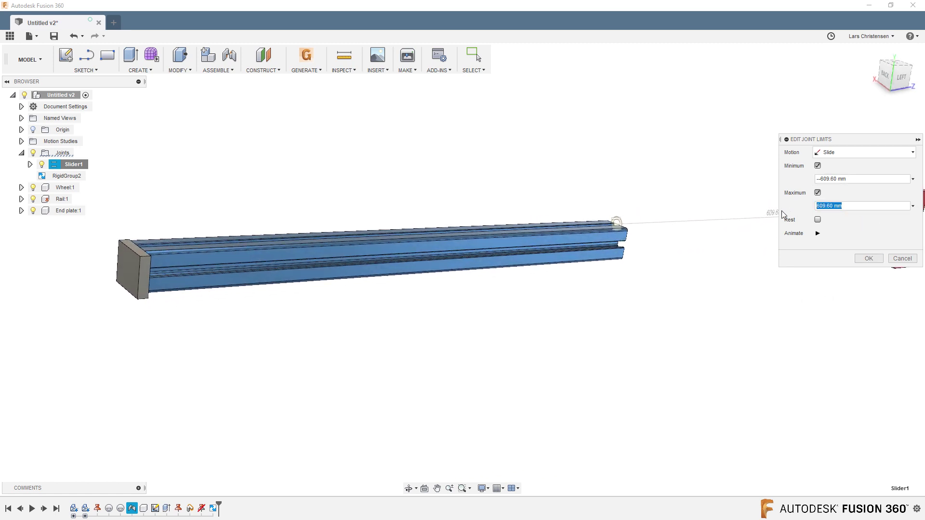
pyautogui.write('-10')
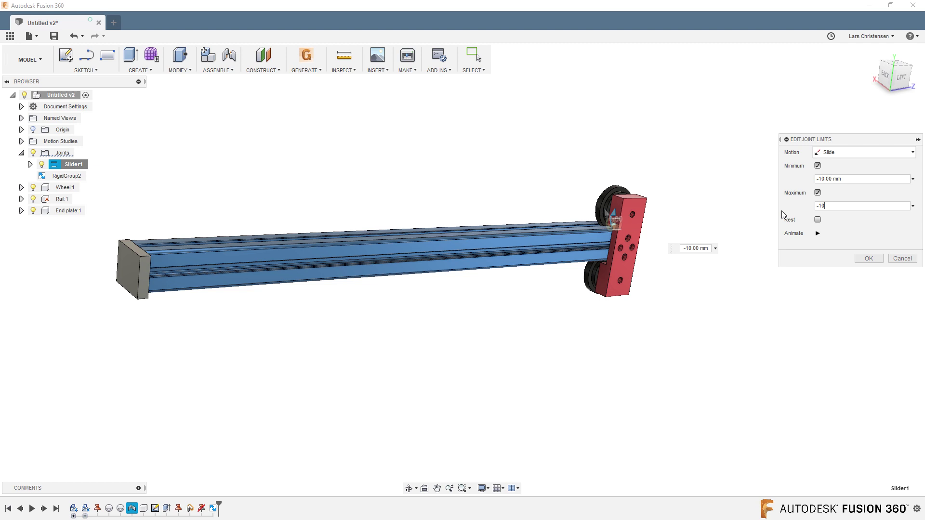
# Step: Try re-entering --609.60 mm as the slider's minimum limit and check where the carriage sits
pyautogui.moveTo(857, 178); pyautogui.dragTo(818, 183)
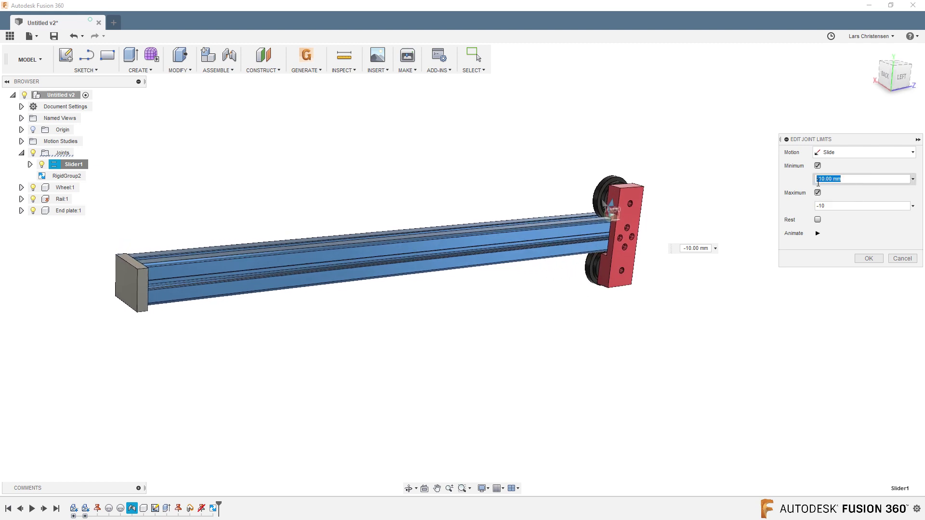
pyautogui.write('-609.60 mm')
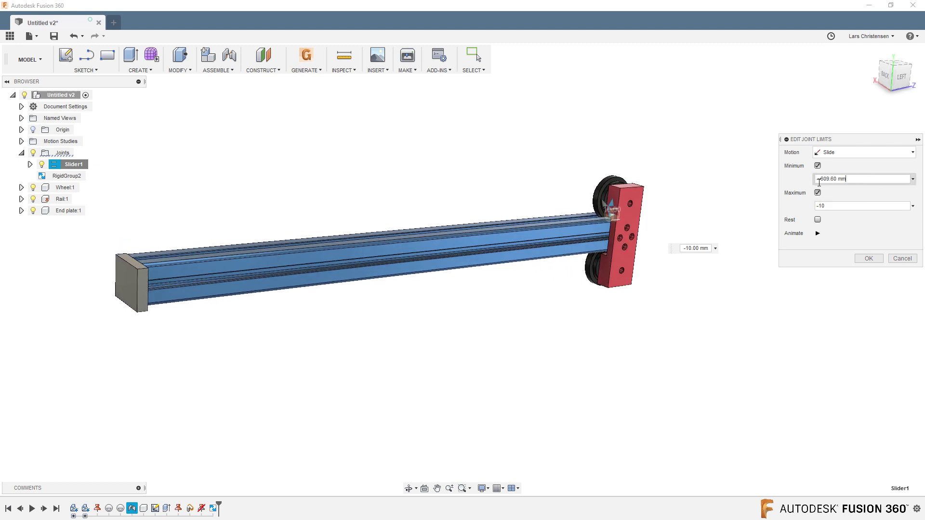
pyautogui.scroll(-1, 444, 287)
pyautogui.scroll(-2, 442, 283)
pyautogui.scroll(3, 625, 232)
pyautogui.scroll(-3, 605, 280)
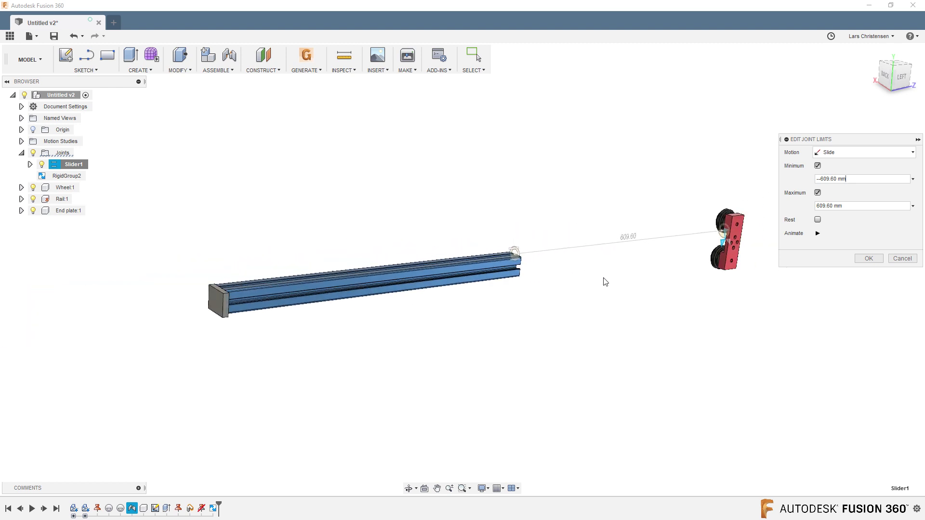
pyautogui.scroll(1, 612, 278)
# Step: Try the limits swapped, with minimum -10 and maximum --609.60 mm, and pull the carriage's minimum to -30.00 mm
pyautogui.click(841, 179)
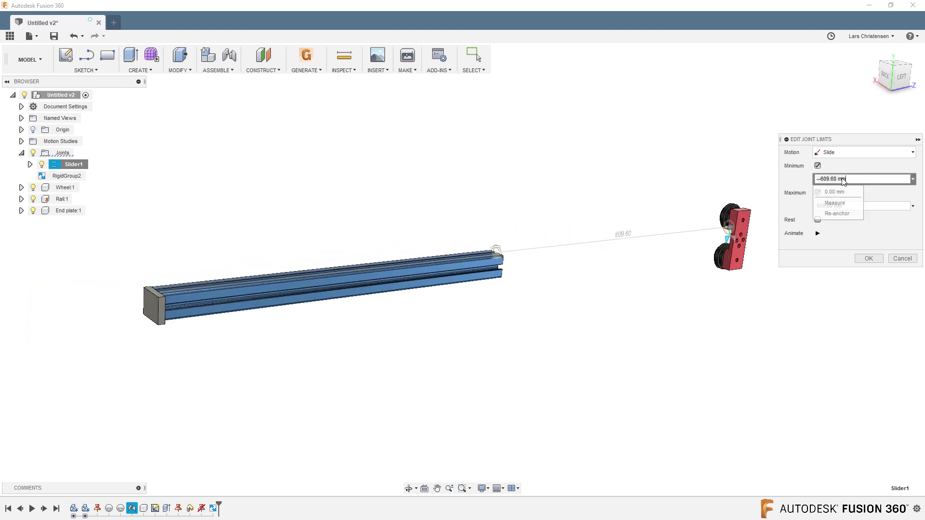
pyautogui.click(728, 186)
pyautogui.click(858, 180)
pyautogui.click(859, 179)
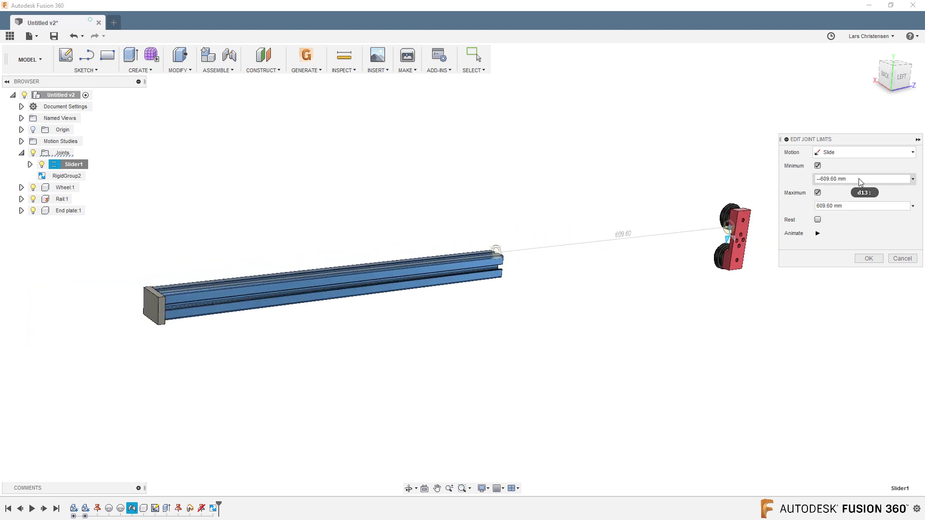
pyautogui.write('-10')
pyautogui.click(853, 205)
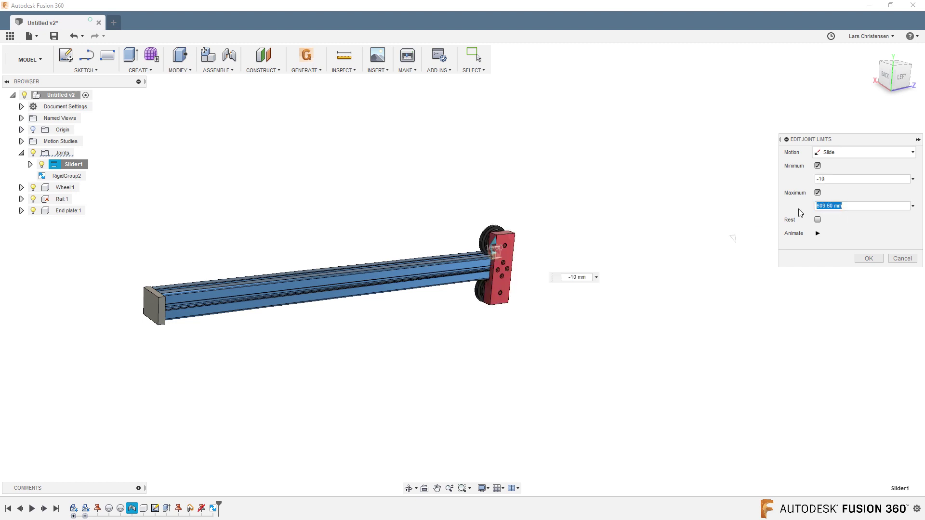
pyautogui.write('-')
pyautogui.write('-609.60 mm')
pyautogui.click(881, 178)
pyautogui.moveTo(491, 289); pyautogui.dragTo(528, 293)
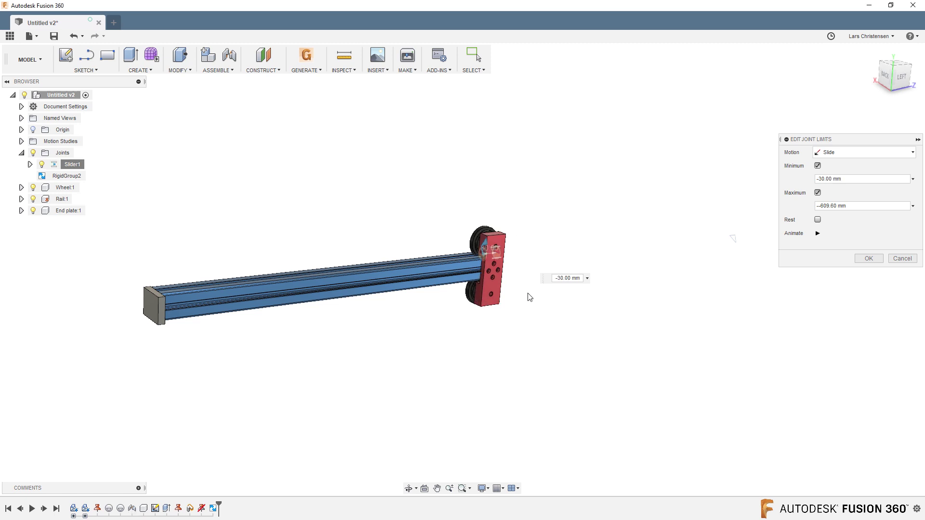
# Step: Correct the slider's maximum limit to -609.60 mm, copy that value from the minimum and set the minimum to -10
pyautogui.click(826, 179)
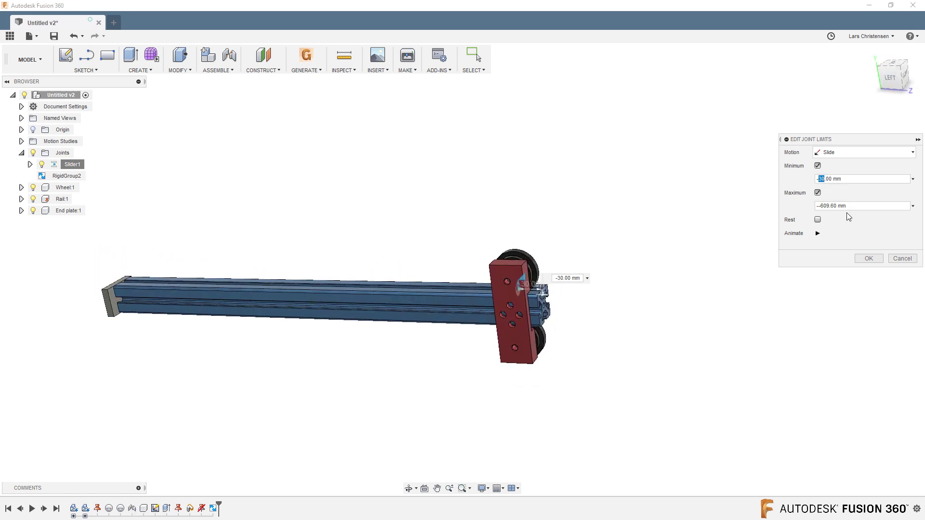
pyautogui.click(817, 206)
pyautogui.click(818, 206)
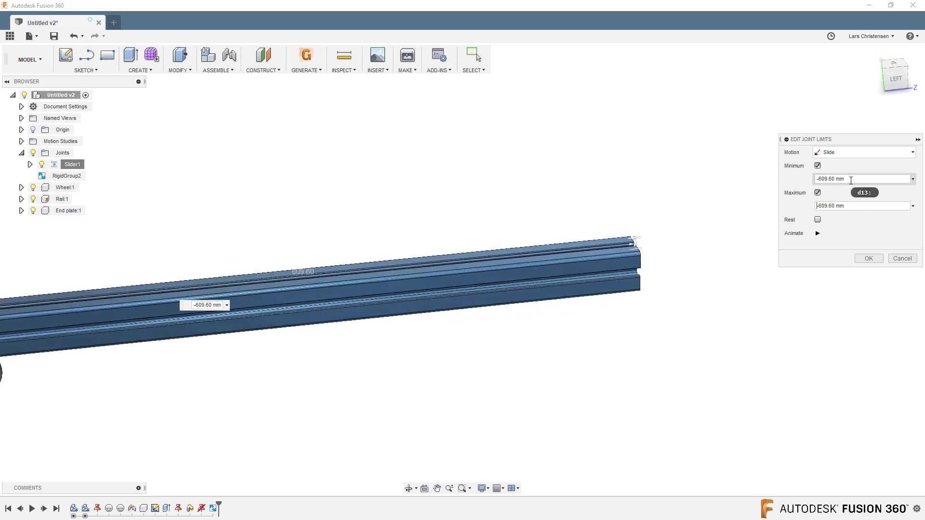
pyautogui.moveTo(851, 179); pyautogui.dragTo(794, 184)
pyautogui.hotkey('ctrl', 'c')
pyautogui.write('-')
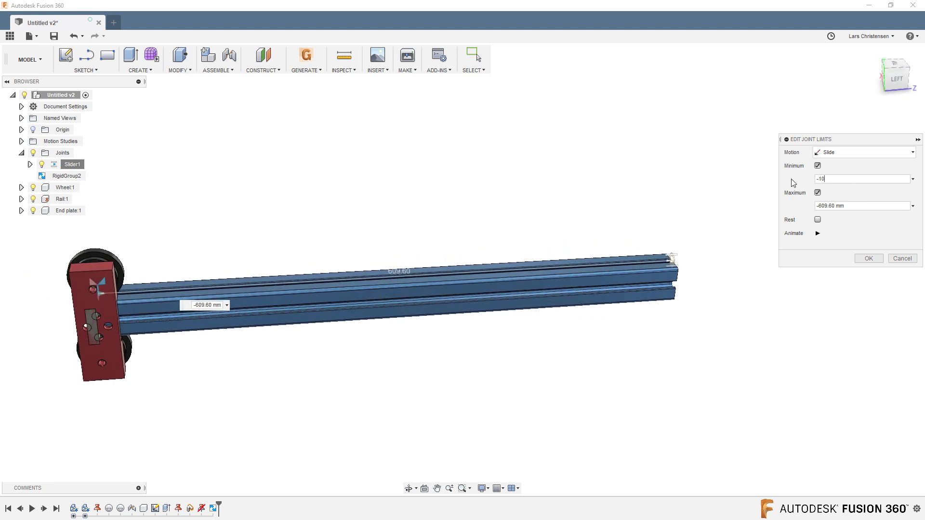
pyautogui.write('10')
# Step: Try the slider limits with minimum -609.60 mm and maximum -10, pull the minimum to -30.00 mm, and discard the edit
pyautogui.click(859, 206)
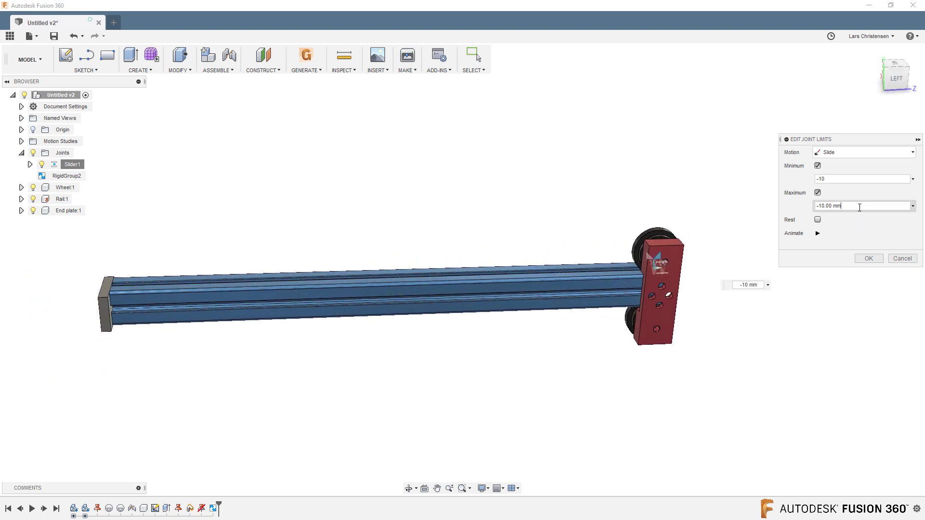
pyautogui.moveTo(828, 180); pyautogui.dragTo(821, 180)
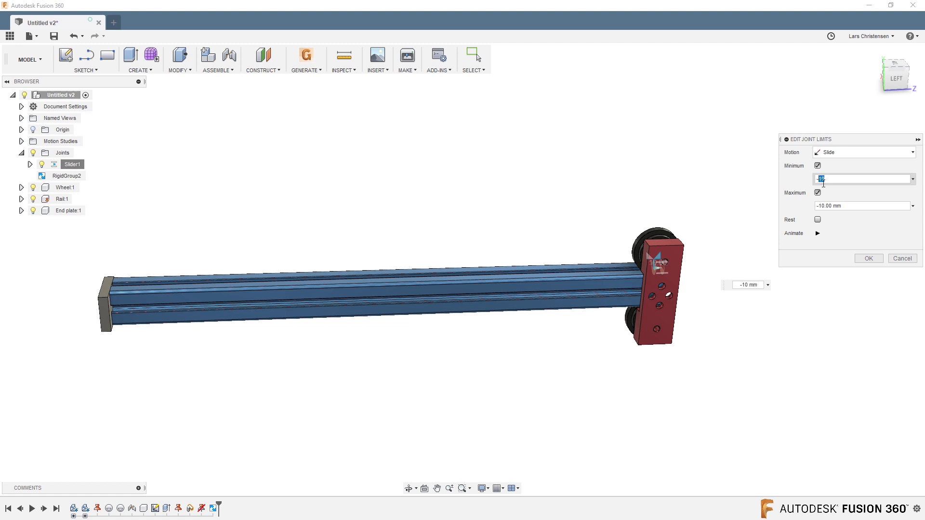
pyautogui.hotkey('ctrl', 'v')
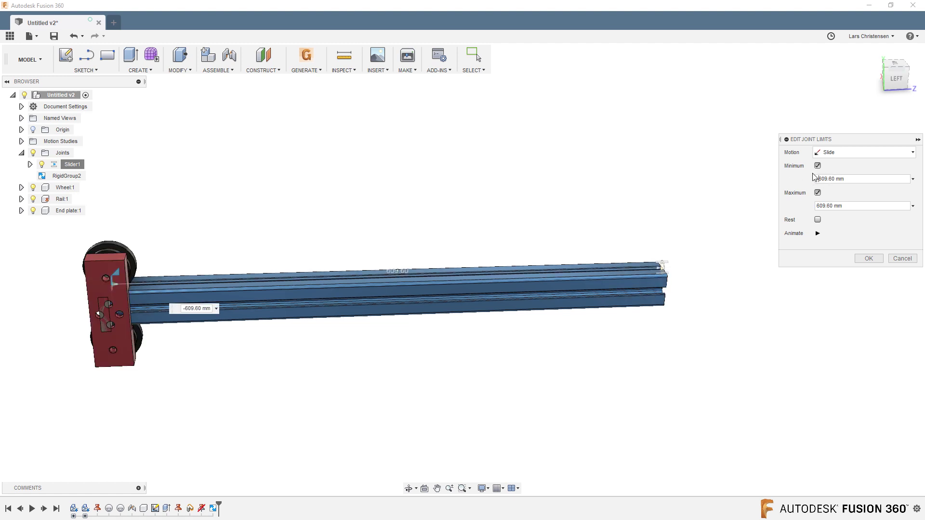
pyautogui.doubleClick(825, 210)
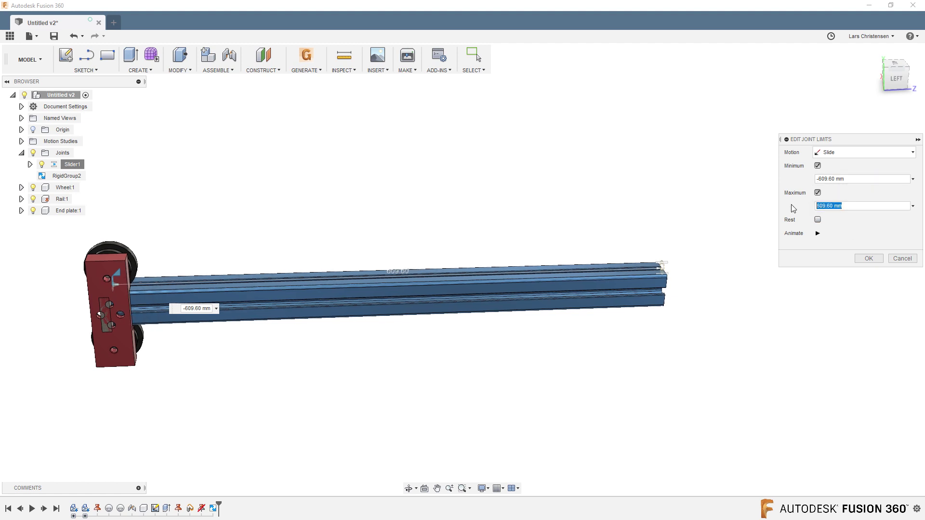
pyautogui.write('1')
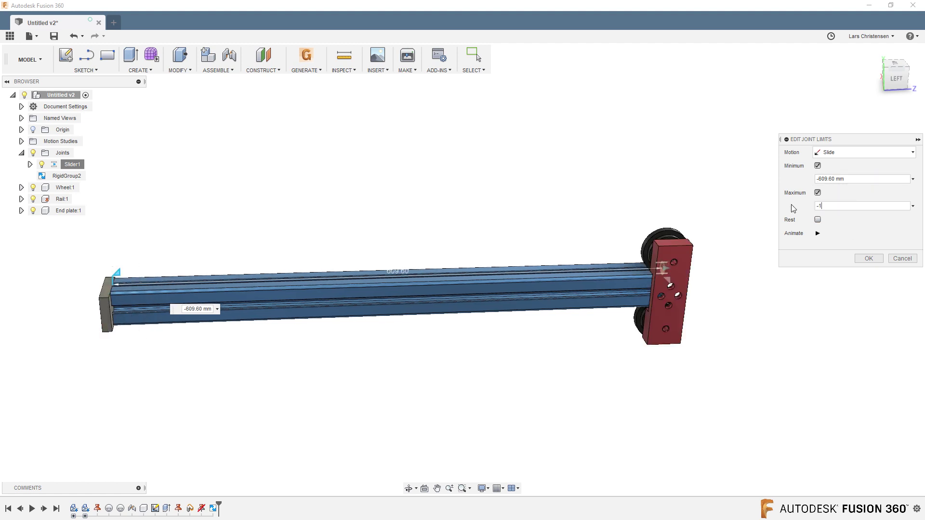
pyautogui.write('0.')
pyautogui.keyDown('shift'); pyautogui.moveTo(672, 233); pyautogui.dragTo(695, 246, button='middle'); pyautogui.keyUp('shift')
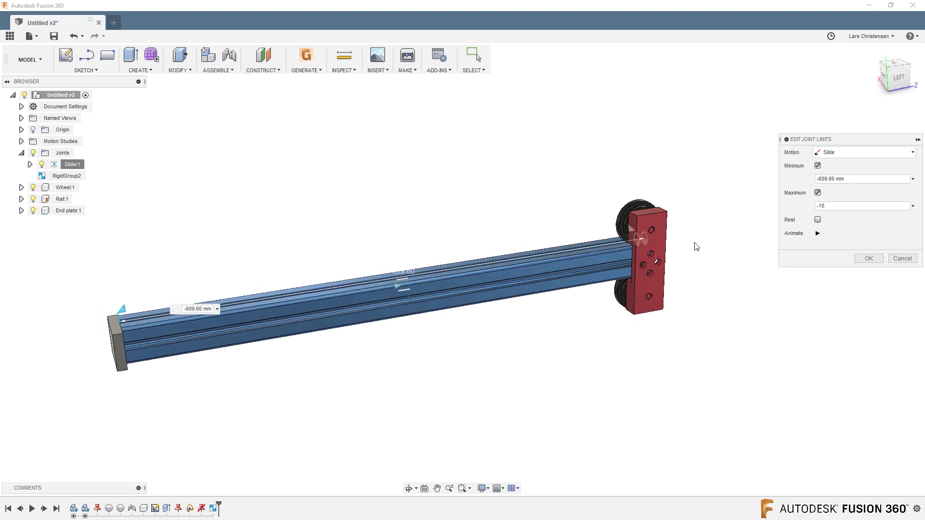
pyautogui.moveTo(637, 234); pyautogui.dragTo(414, 287)
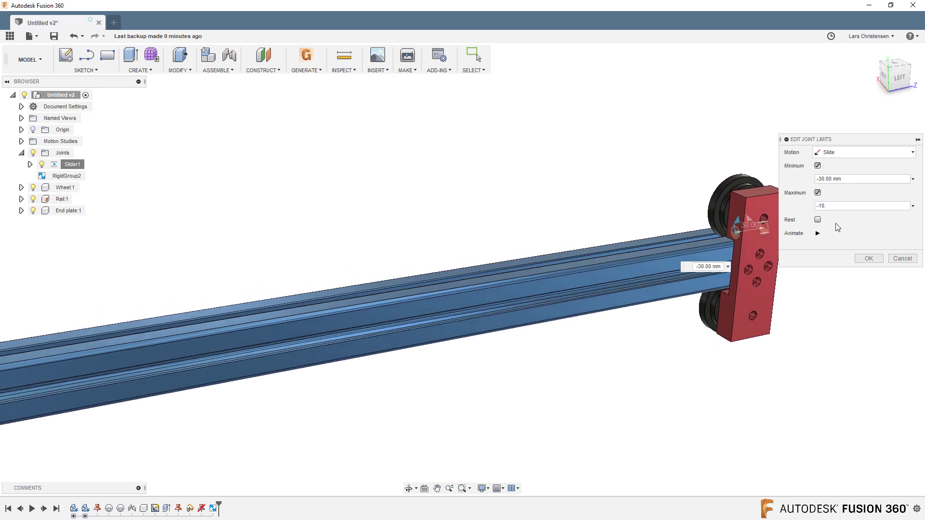
pyautogui.click(899, 259)
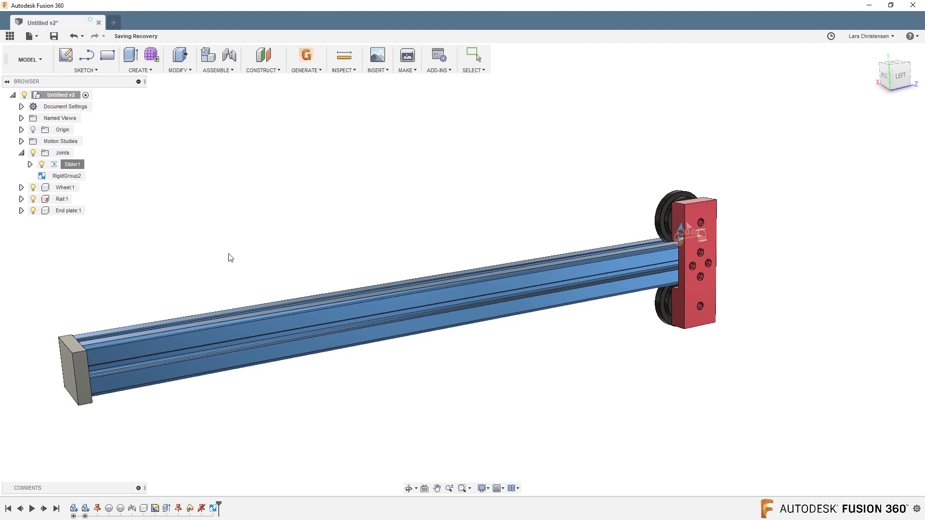
# Step: Edit the joint limits of Slider1, setting the minimum to -589.6 mm and the maximum to -0.60 mm
pyautogui.rightClick(68, 166)
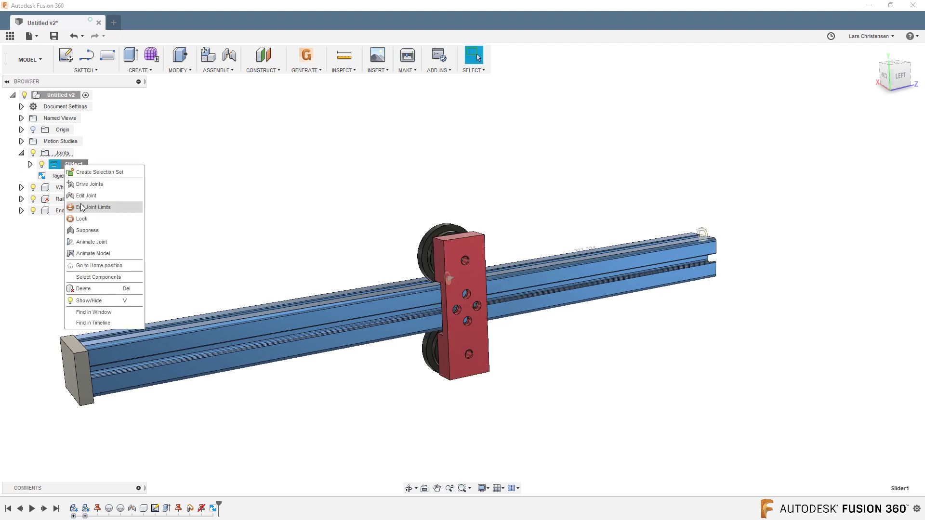
pyautogui.click(82, 207)
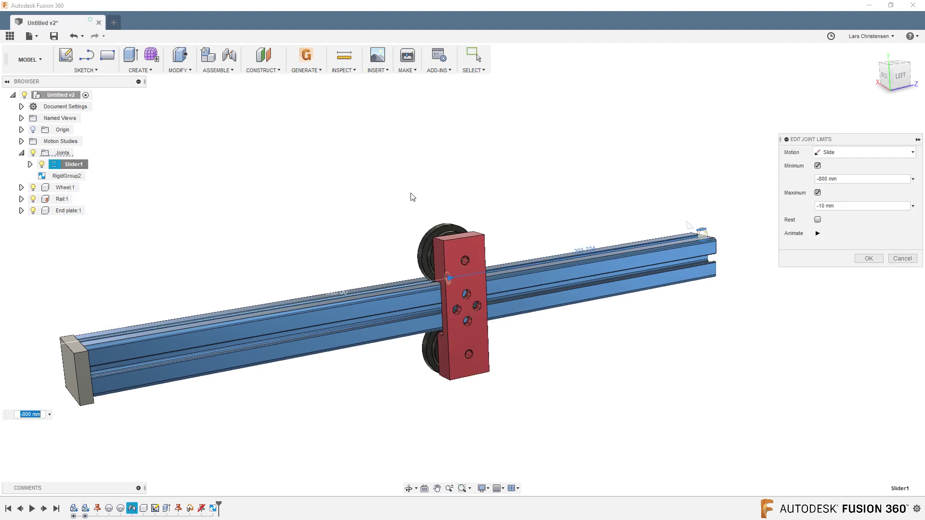
pyautogui.click(845, 178)
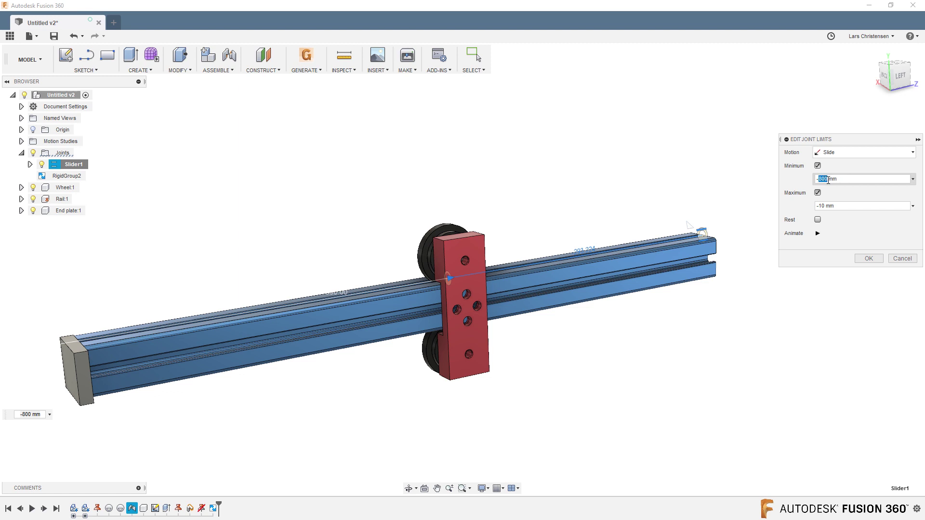
pyautogui.write('609.6')
pyautogui.press('Return')
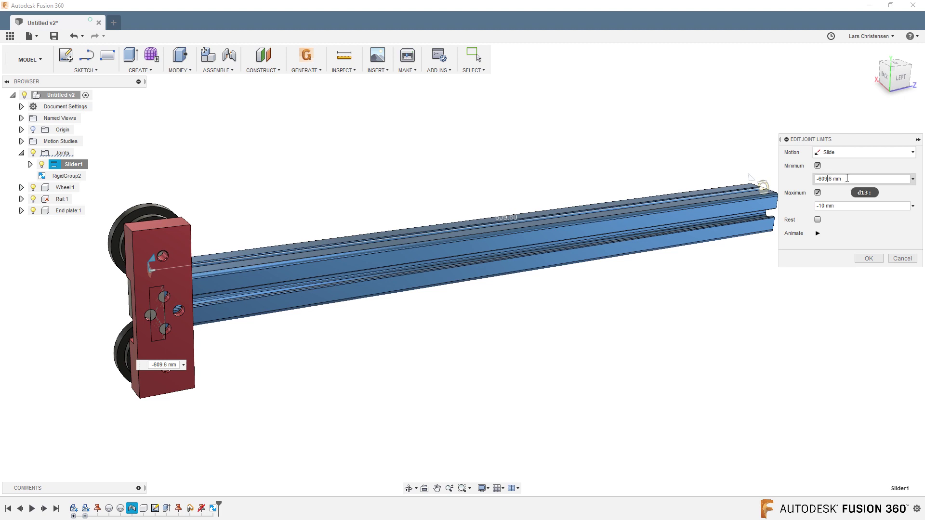
pyautogui.write('.')
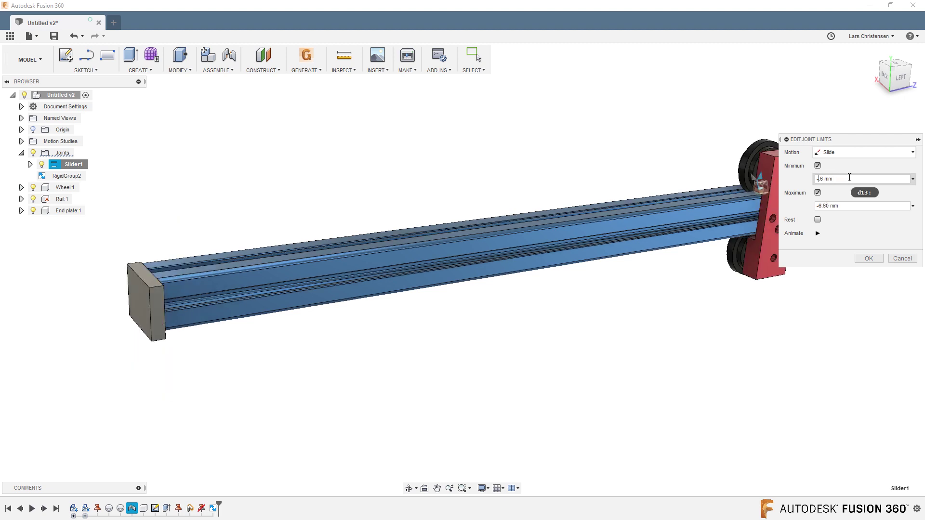
pyautogui.write('589.')
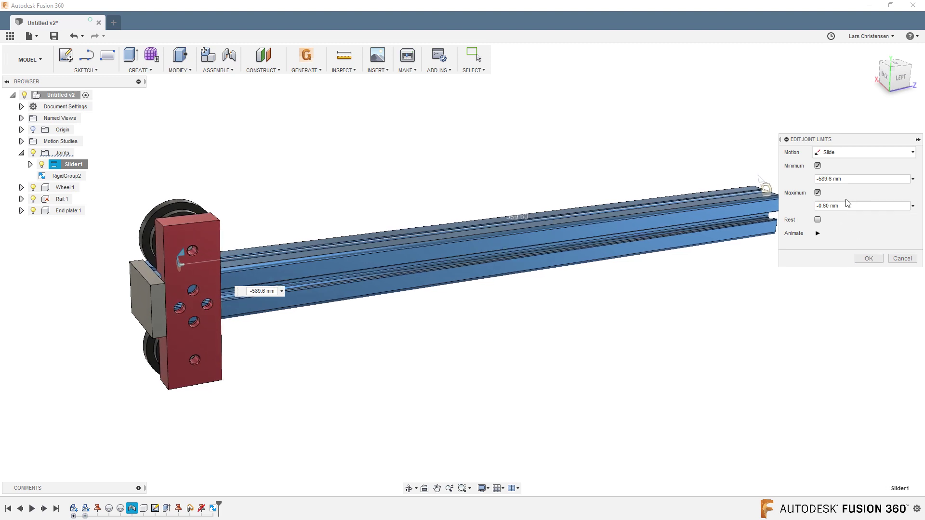
pyautogui.click(829, 206)
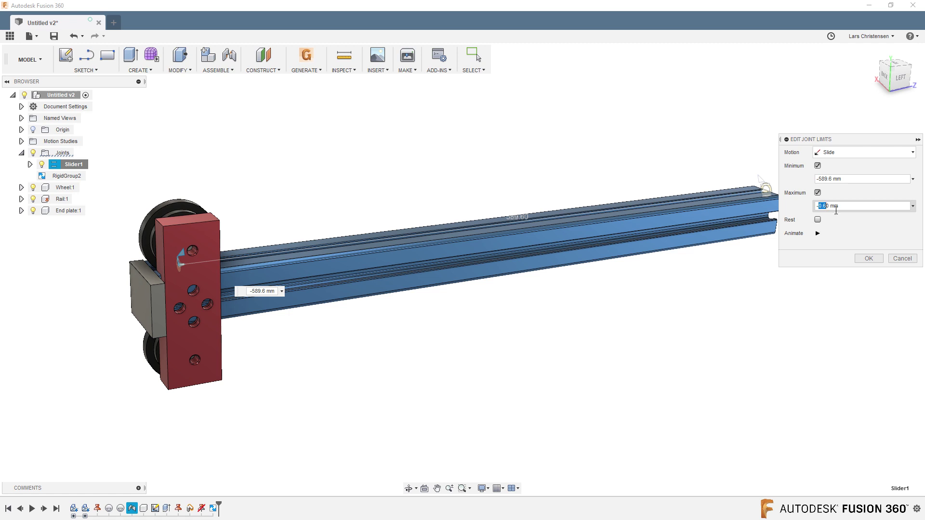
pyautogui.click(854, 210)
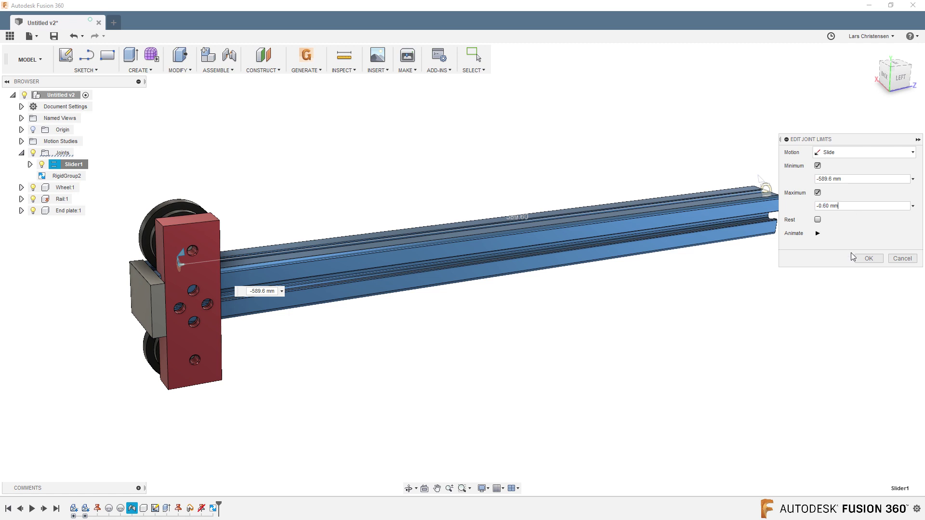
pyautogui.click(869, 259)
# Step: Slide the carriage to the end plate and back to the open rail end to check the joint limits
pyautogui.moveTo(512, 293); pyautogui.dragTo(137, 244)
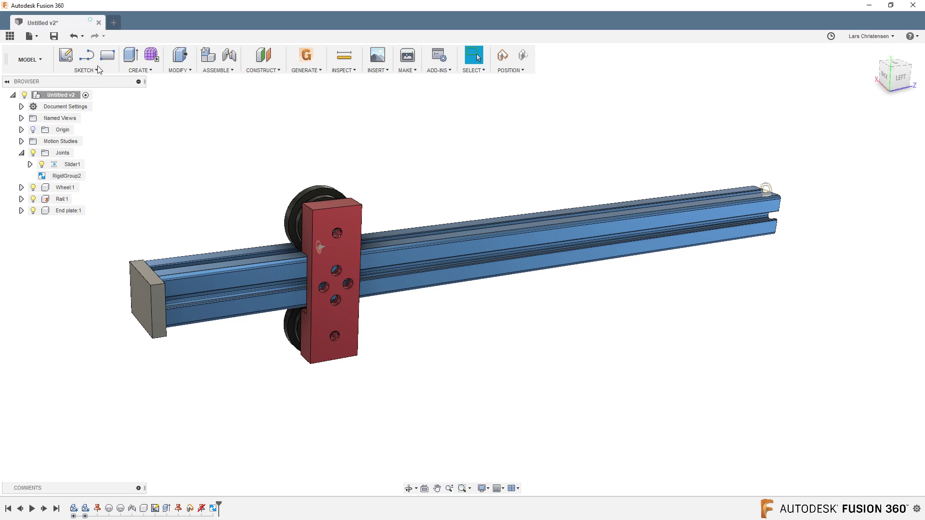
pyautogui.click(212, 70)
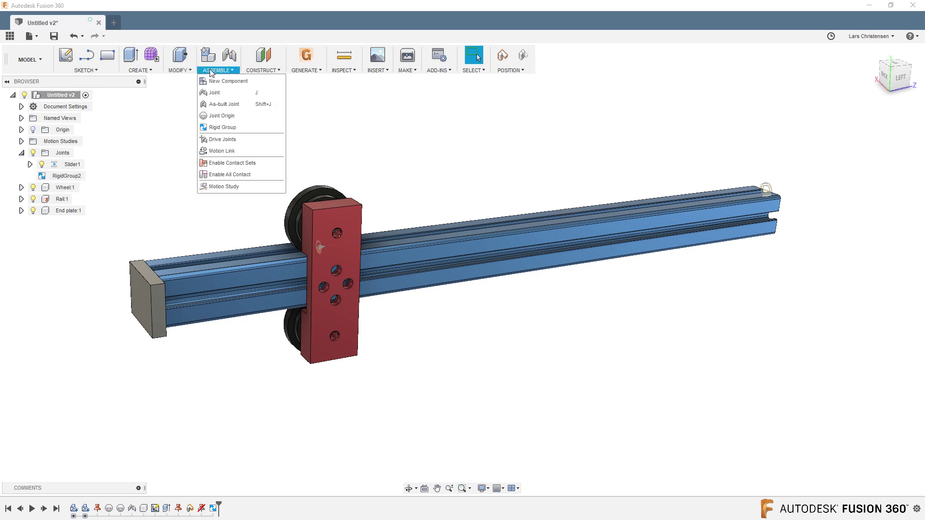
pyautogui.click(226, 163)
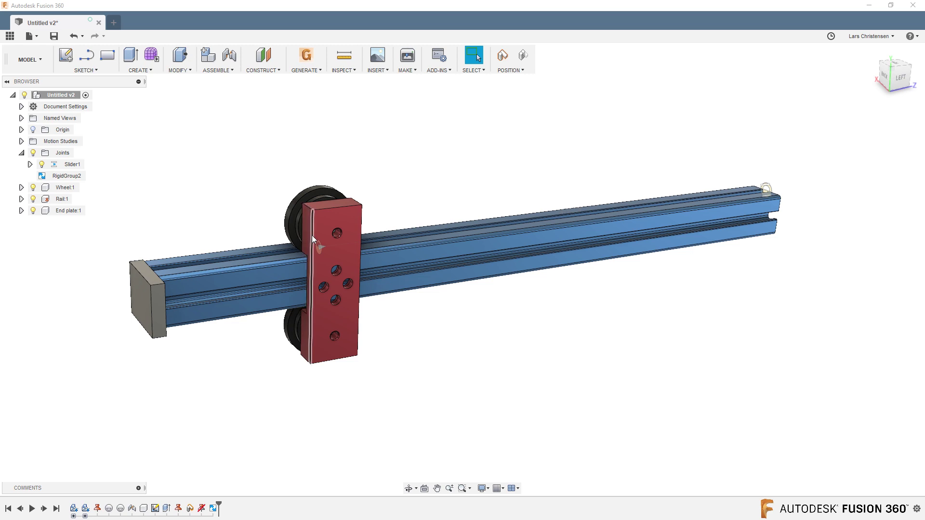
pyautogui.moveTo(311, 235); pyautogui.dragTo(67, 264)
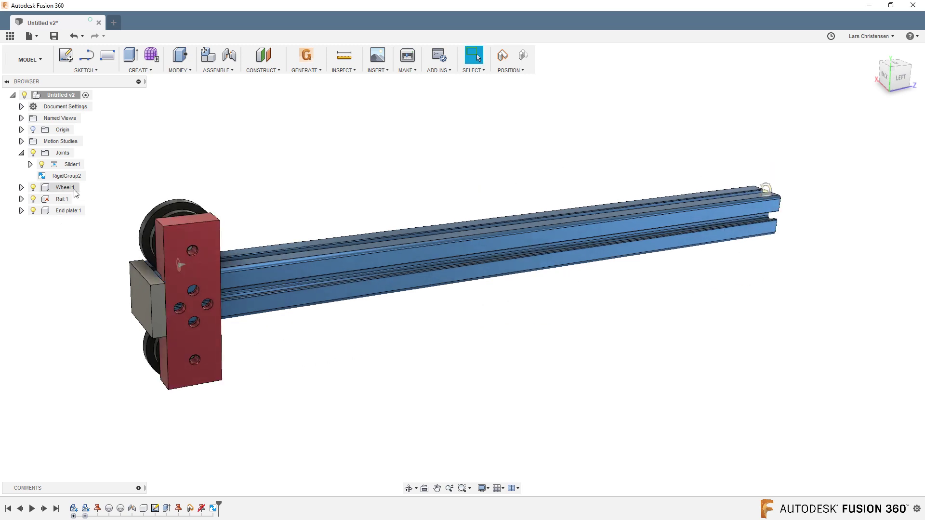
pyautogui.keyDown('shift'); pyautogui.moveTo(270, 227); pyautogui.dragTo(483, 195, button='middle'); pyautogui.keyUp('shift')
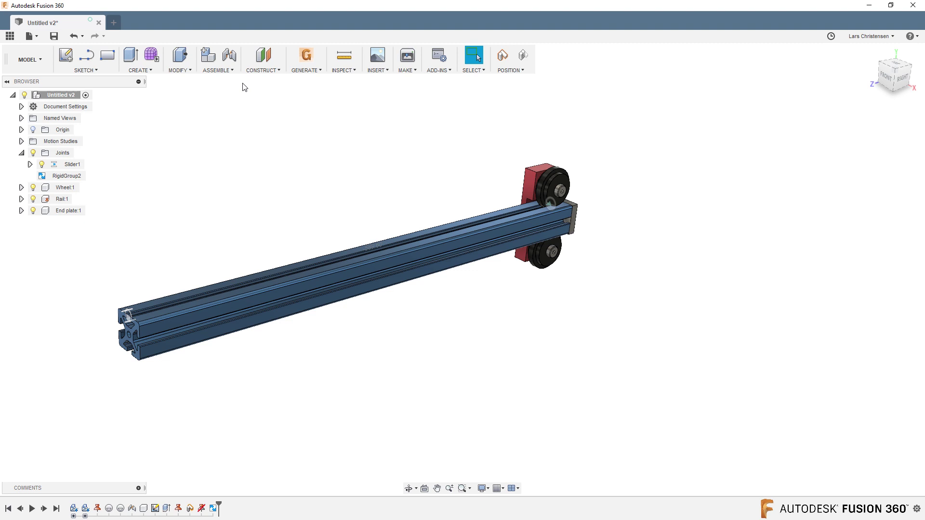
pyautogui.click(218, 70)
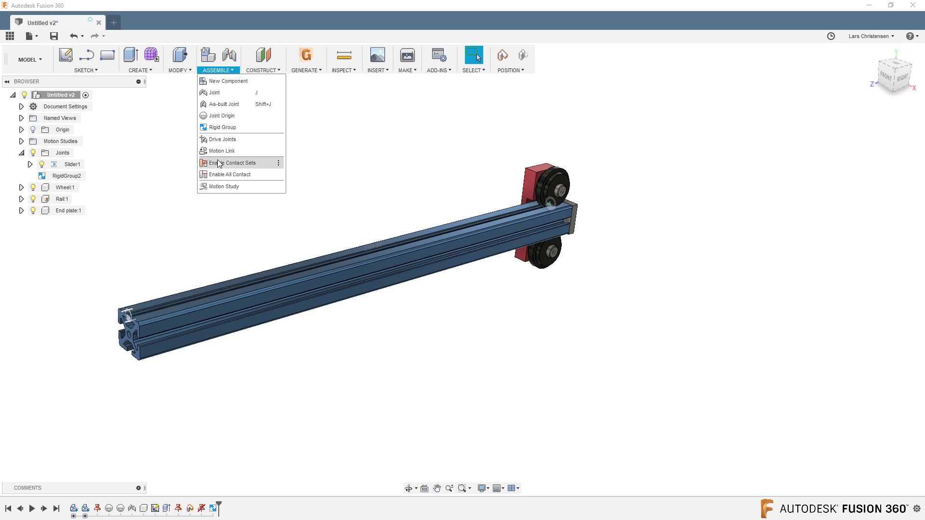
pyautogui.click(213, 217)
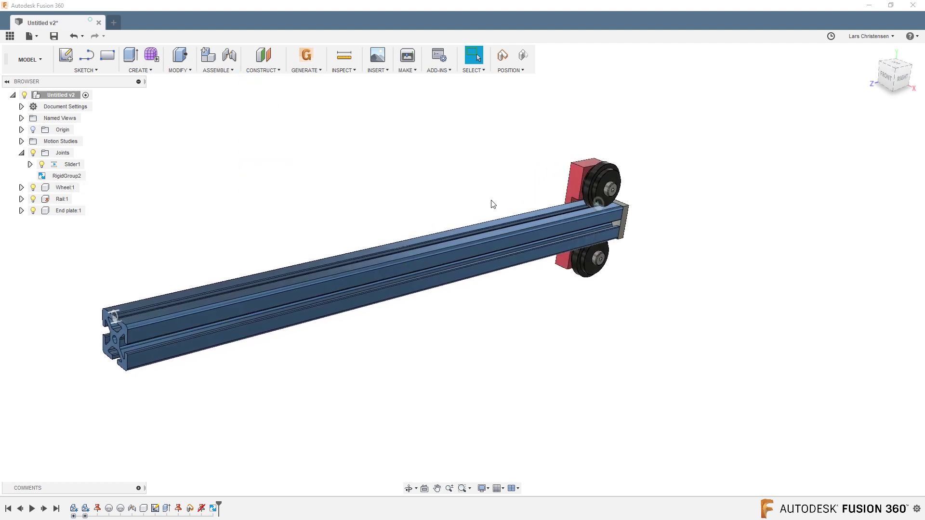
pyautogui.moveTo(582, 174); pyautogui.dragTo(216, 270)
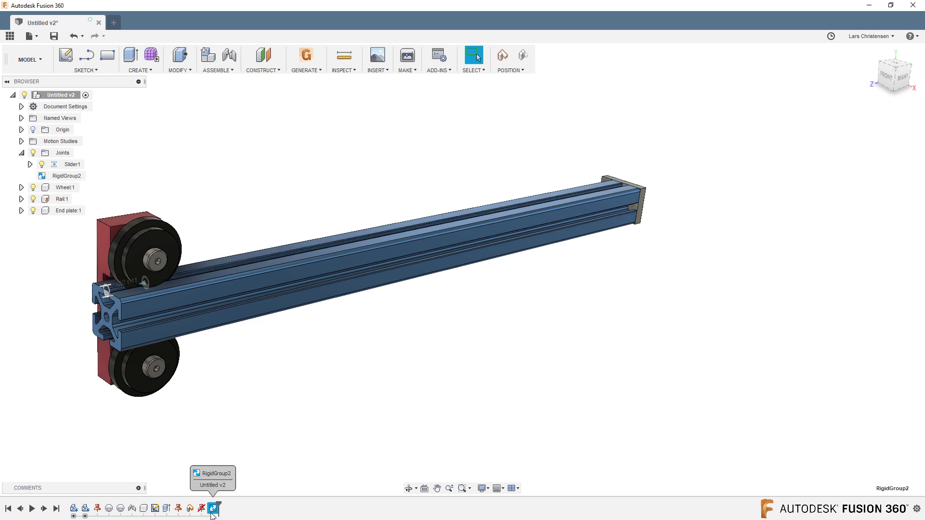
# Step: Delete RigidGroup2, pull the end plate away from the rail and undo that move
pyautogui.press('Delete')
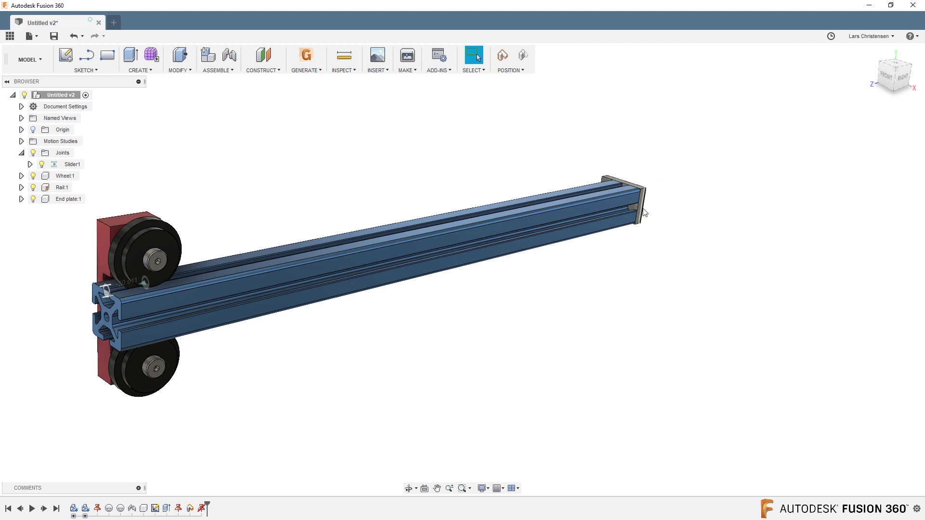
pyautogui.moveTo(644, 212); pyautogui.dragTo(735, 154)
pyautogui.moveTo(721, 155); pyautogui.dragTo(722, 161)
pyautogui.hotkey('ctrl', 'z')
# Step: Create a Rigid as-built joint between the end plate and the rail, continuing in the previous position without capturing the moved one
pyautogui.click(219, 71)
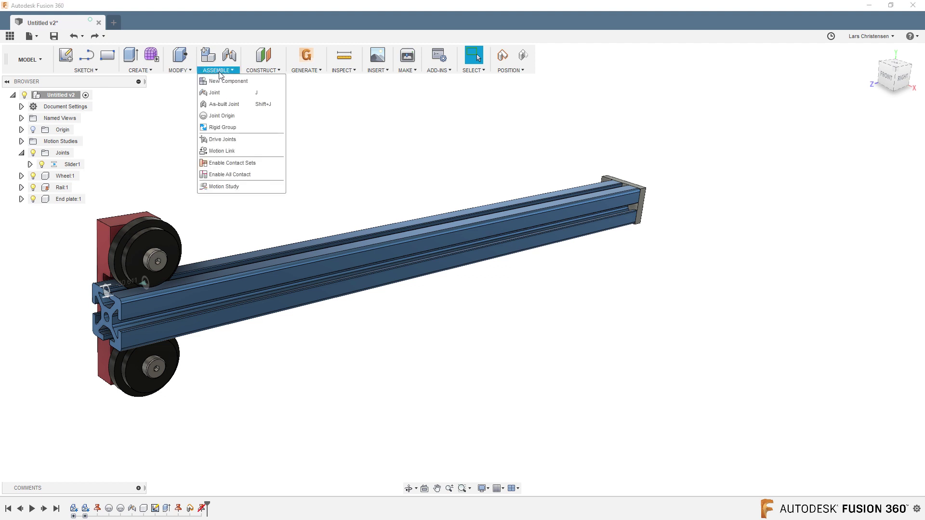
pyautogui.click(224, 104)
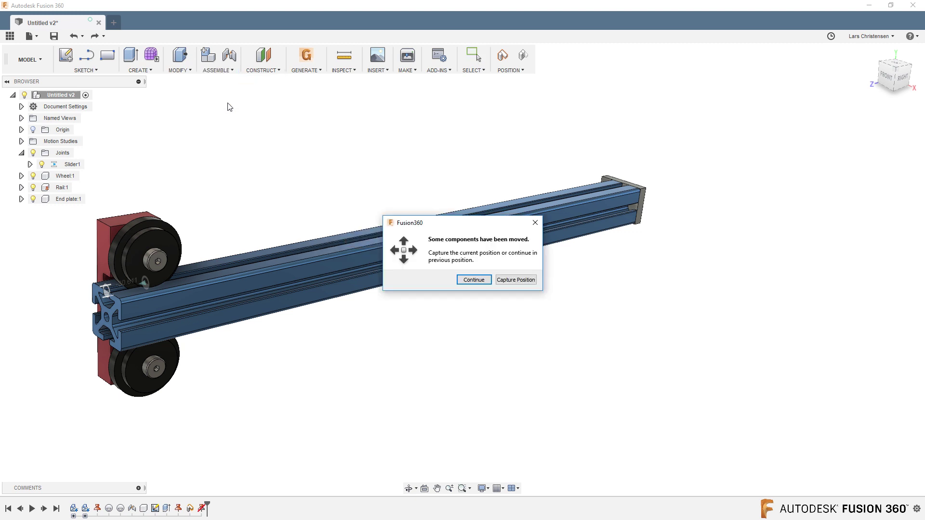
pyautogui.click(475, 281)
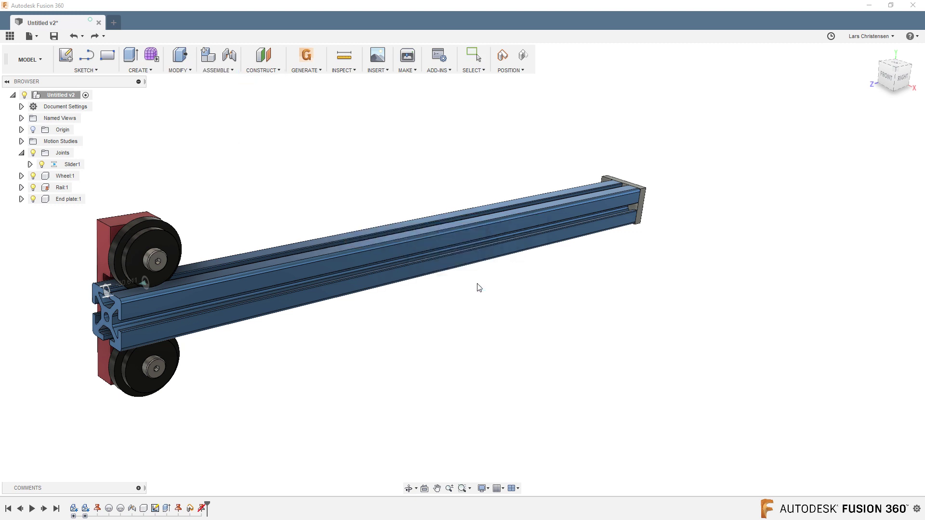
pyautogui.click(640, 206)
pyautogui.click(559, 225)
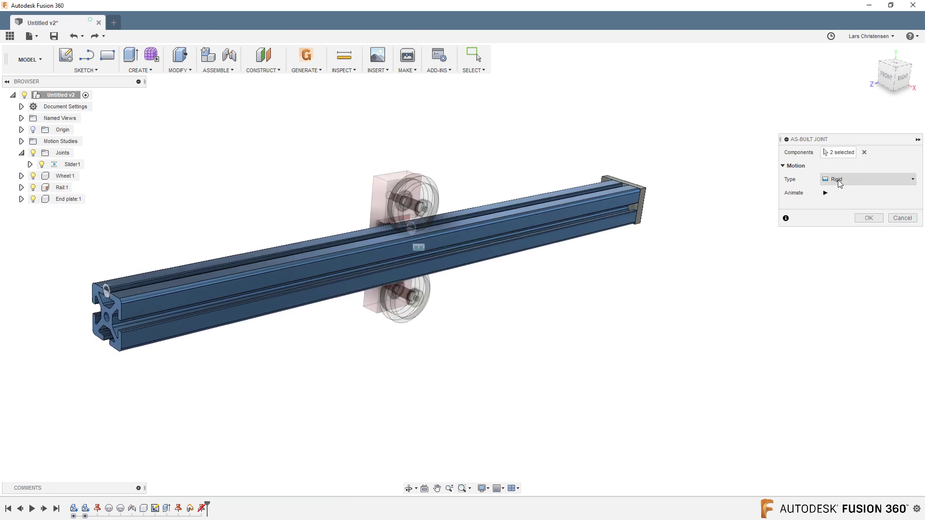
pyautogui.click(868, 217)
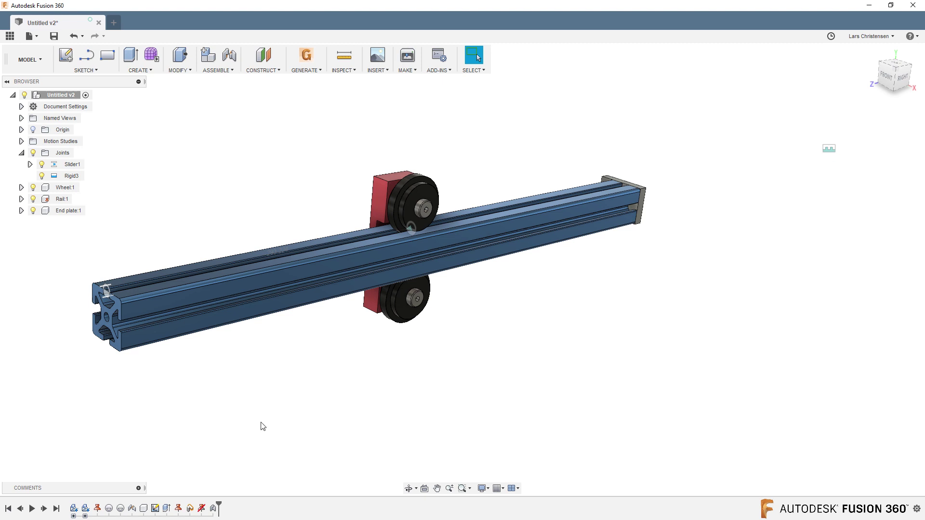
# Step: Delete the rigid joint between end plate and rail, slide the carriage toward the end plate and revert its position
pyautogui.click(64, 177)
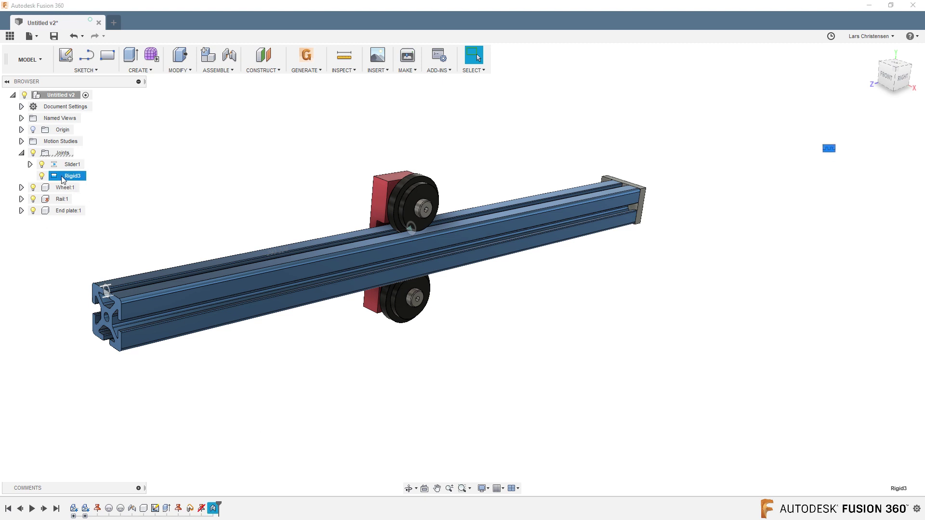
pyautogui.press('Delete')
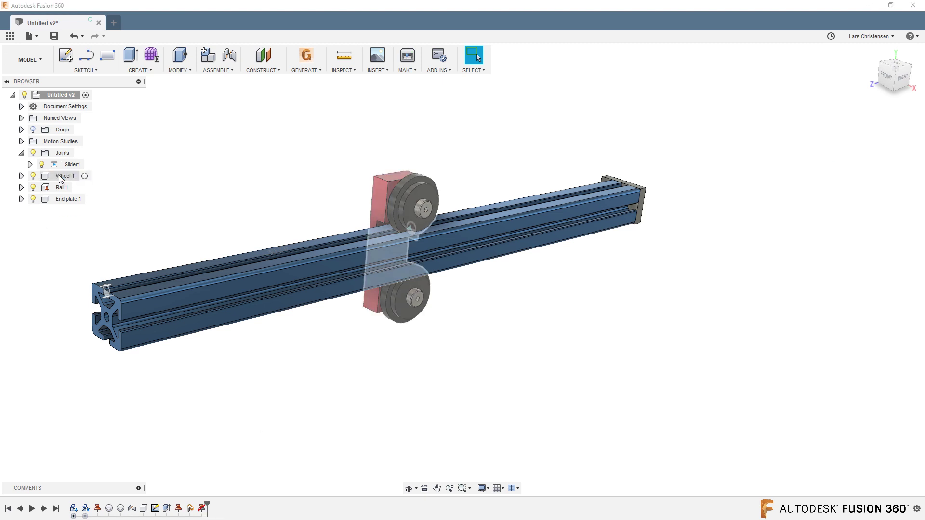
pyautogui.moveTo(370, 199); pyautogui.dragTo(484, 207)
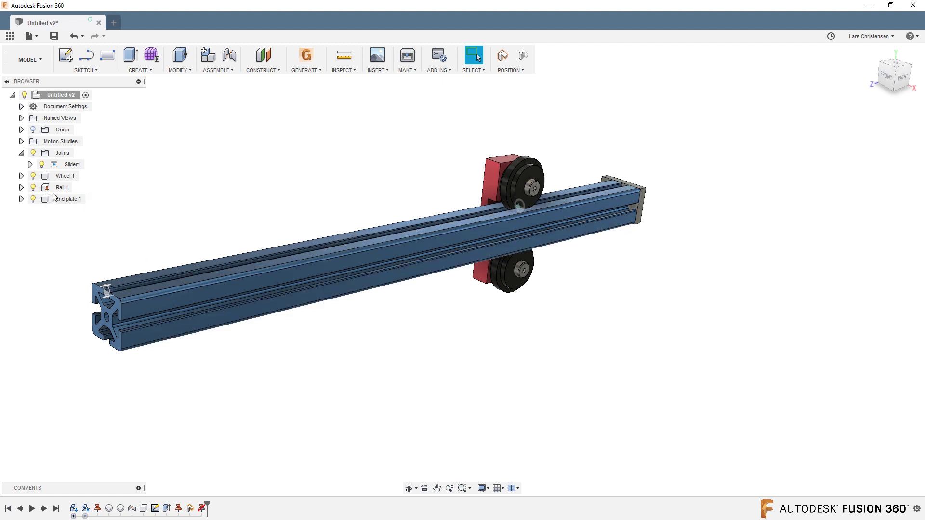
pyautogui.click(524, 56)
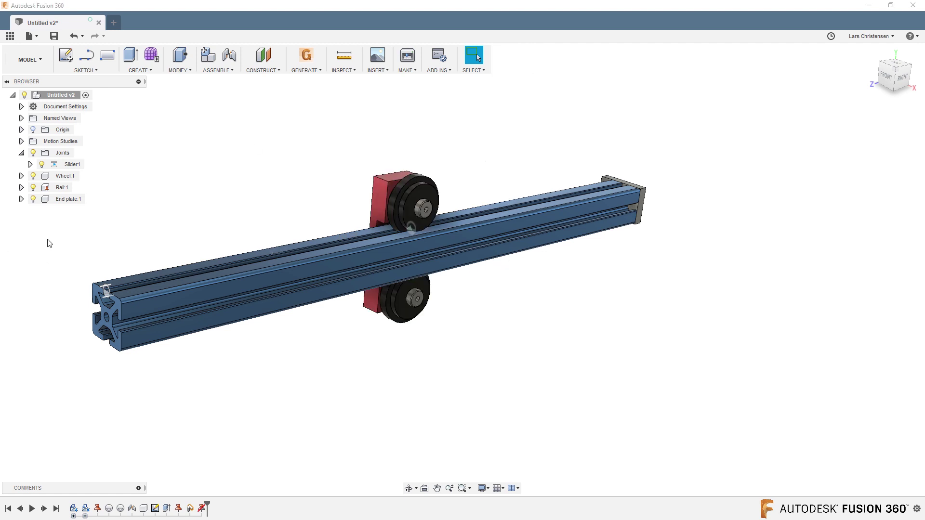
# Step: Unground the rail component
pyautogui.rightClick(62, 189)
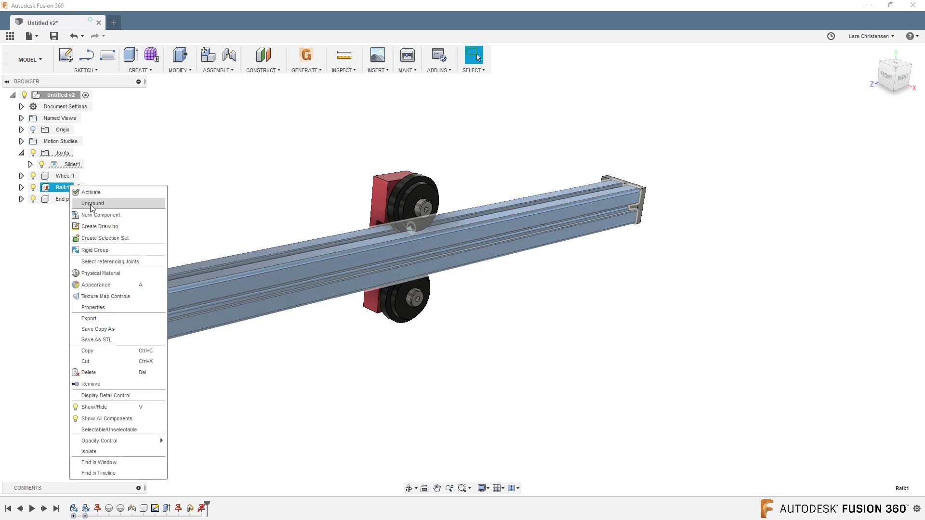
pyautogui.press('Escape')
pyautogui.rightClick(64, 191)
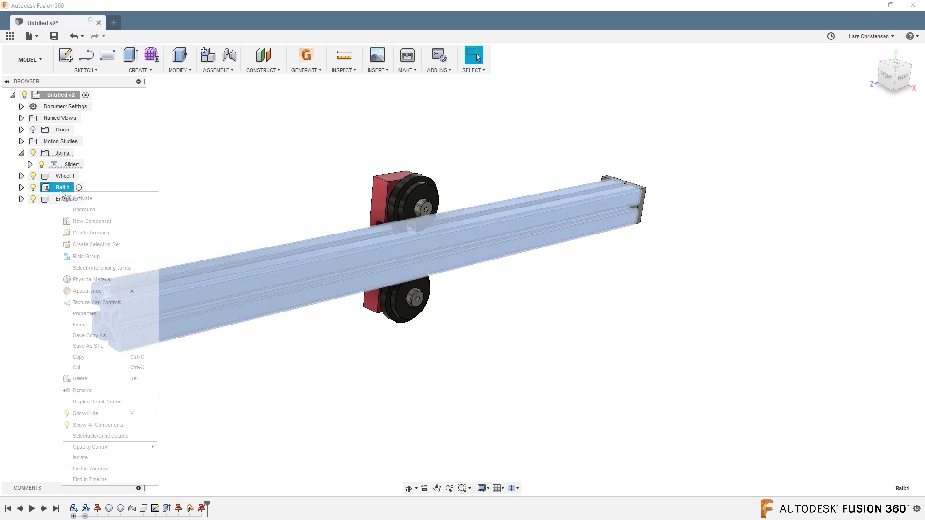
pyautogui.click(73, 210)
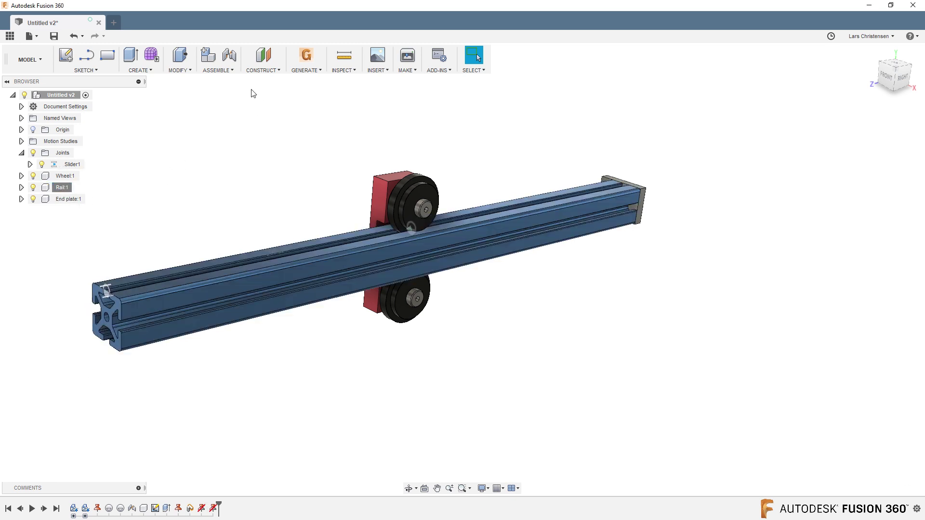
# Step: Create a Rigid as-built joint between the rail and the top-level assembly component
pyautogui.click(217, 70)
pyautogui.click(216, 104)
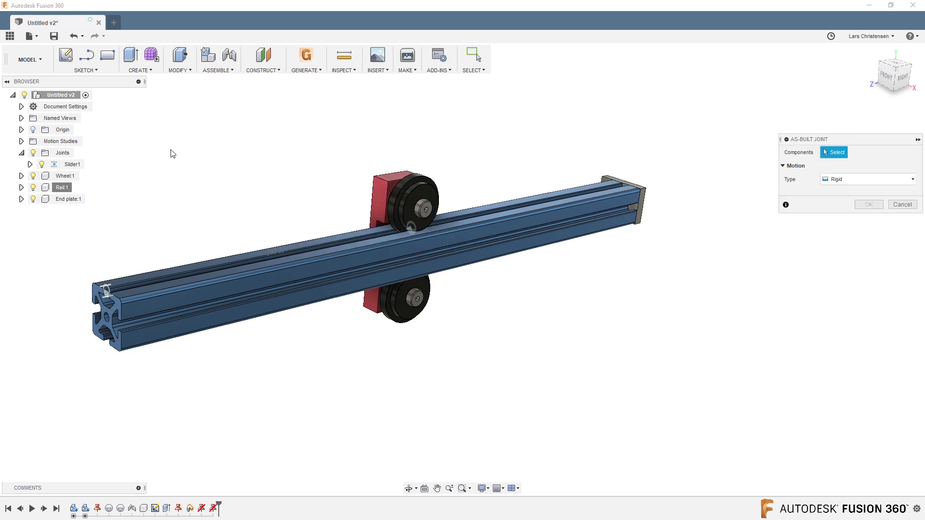
pyautogui.click(56, 188)
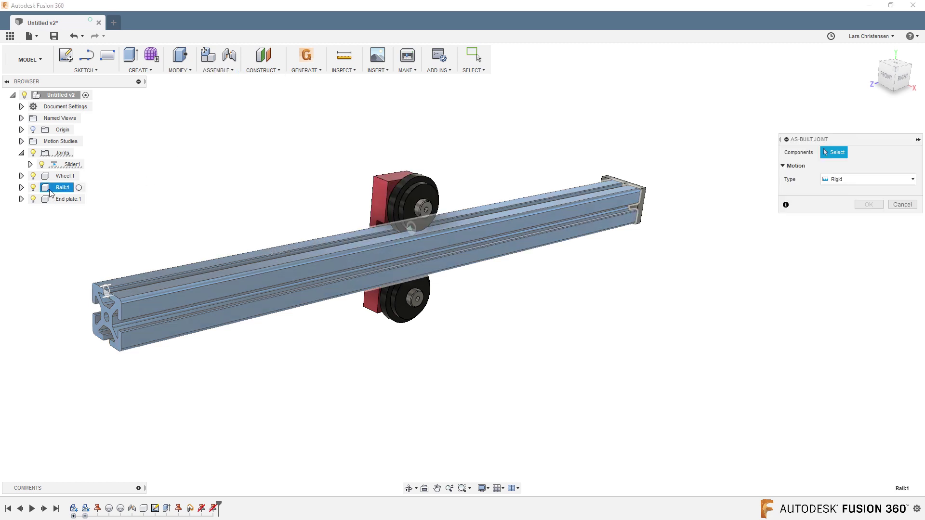
pyautogui.click(56, 95)
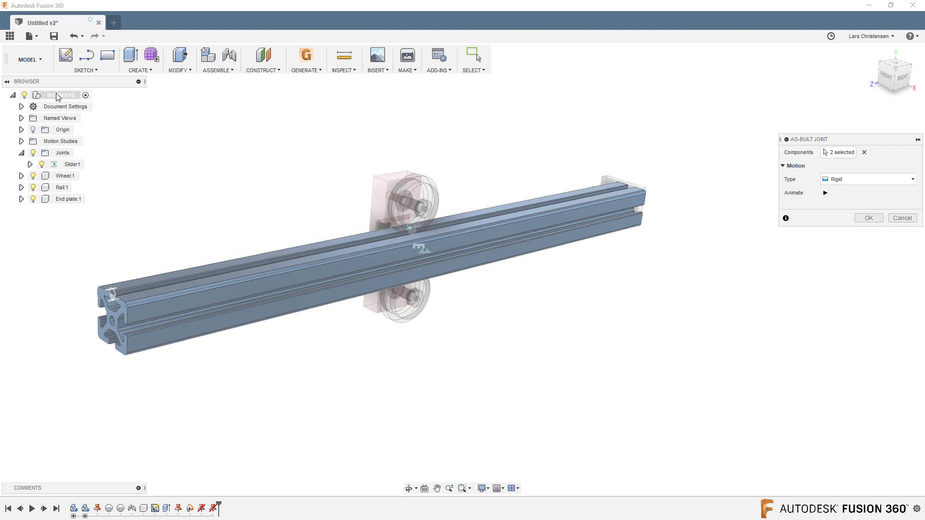
pyautogui.click(870, 219)
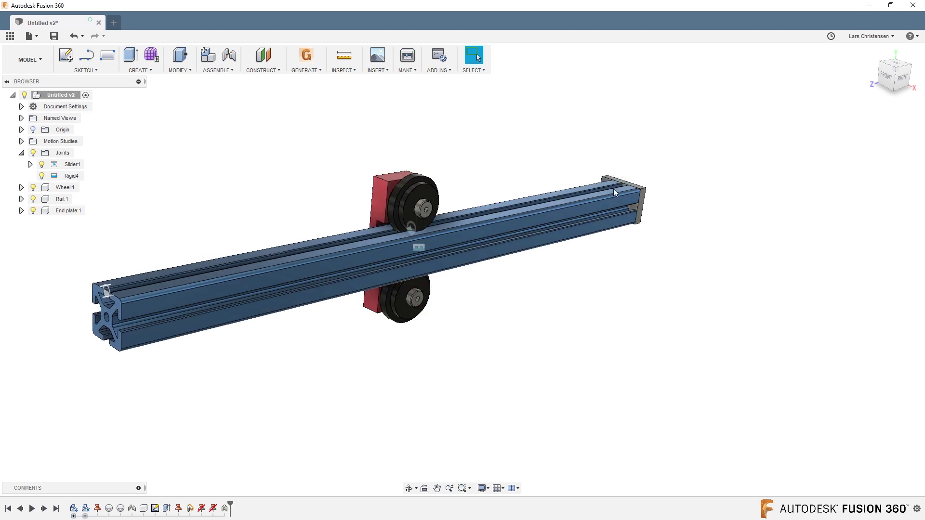
# Step: Check the rail's new rigid joint, pull the end plate away from the rail as a test and undo that move
pyautogui.click(61, 178)
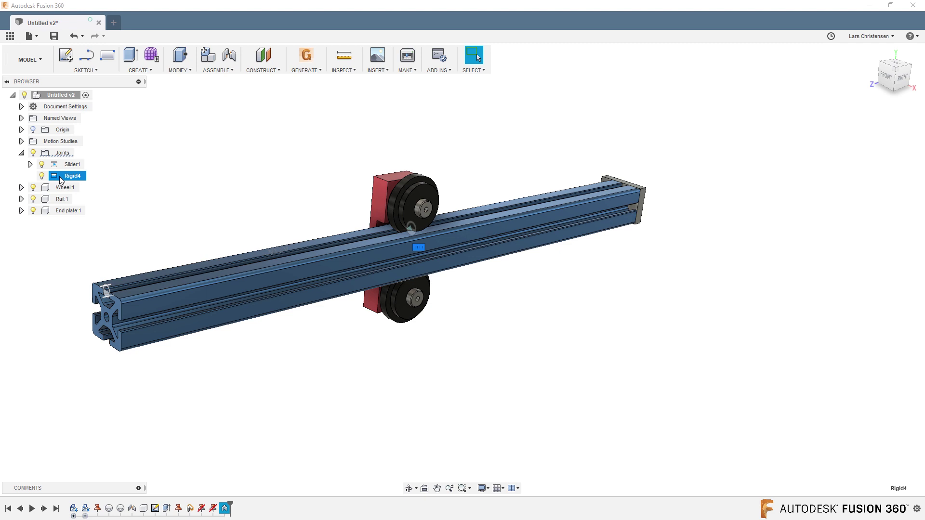
pyautogui.click(22, 154)
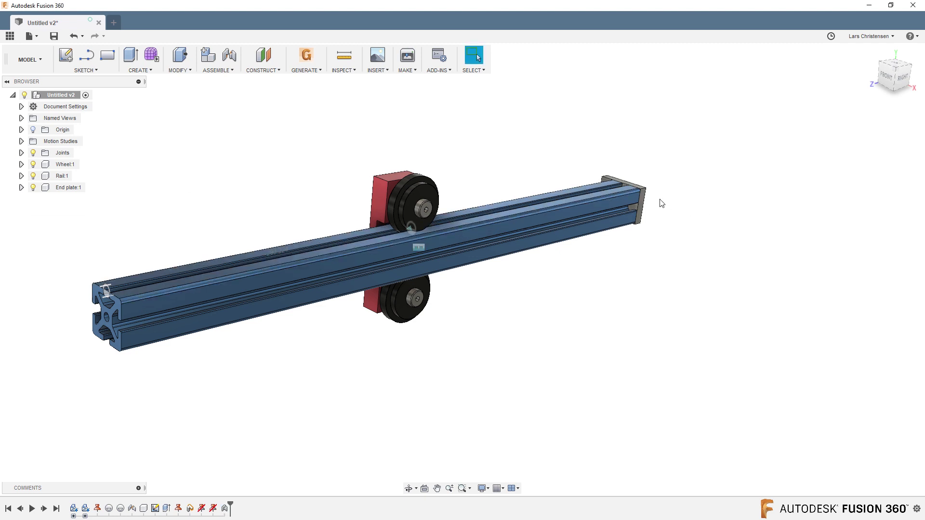
pyautogui.moveTo(645, 197); pyautogui.dragTo(742, 193)
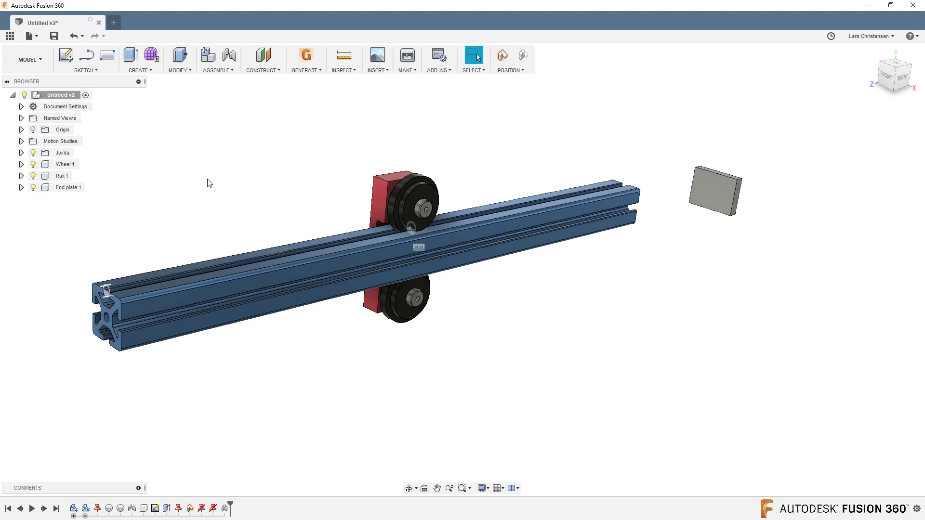
pyautogui.hotkey('ctrl', 'z')
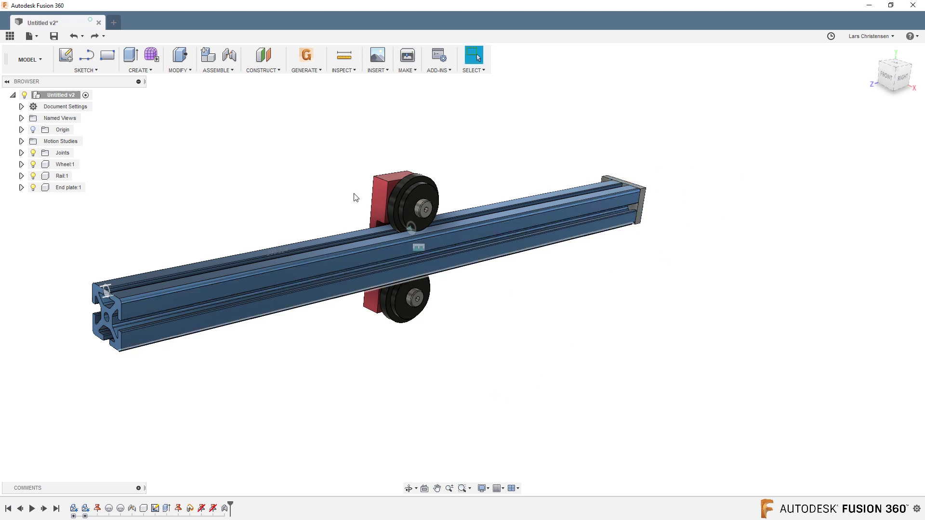
# Step: Create a Rigid as-built joint between the rail and the end plate
pyautogui.click(215, 70)
pyautogui.click(216, 104)
pyautogui.click(619, 199)
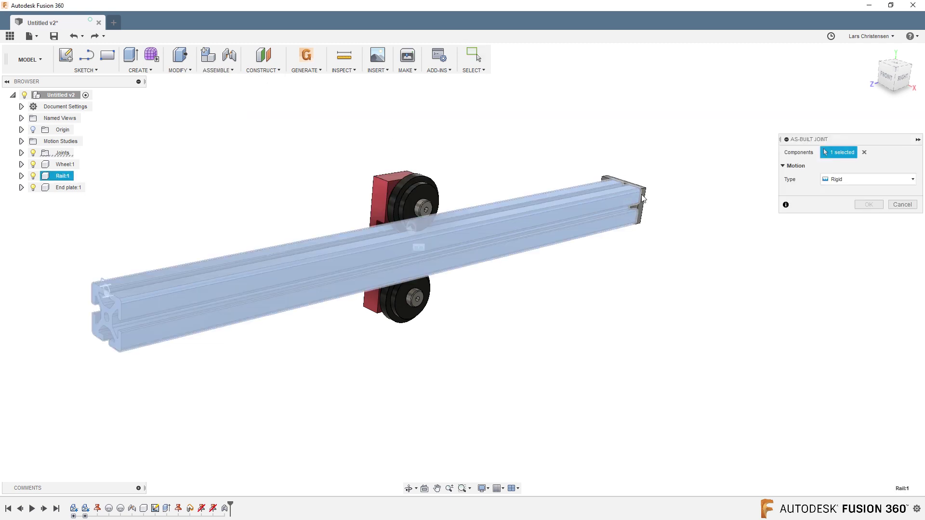
pyautogui.click(643, 197)
pyautogui.click(871, 217)
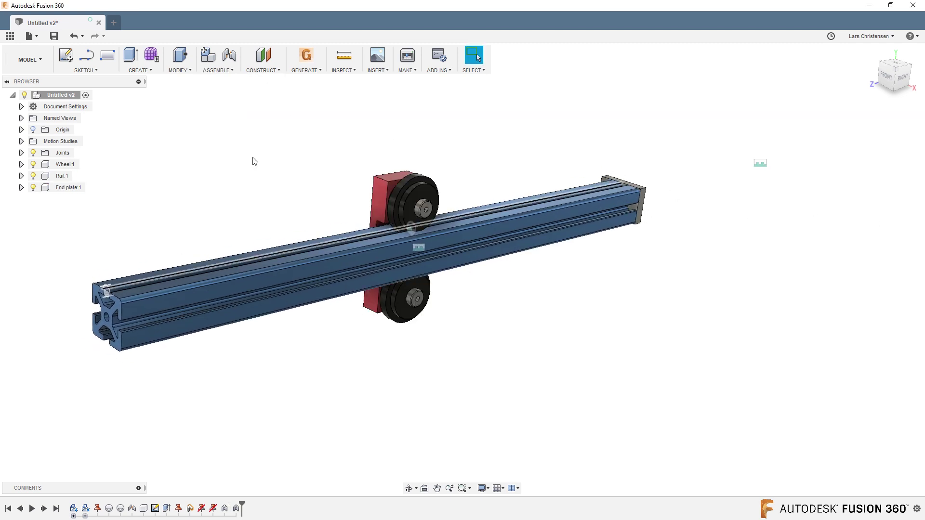
# Step: Review the slider joint and both rigid joints, moving the carriage along the rail to check its motion
pyautogui.click(22, 153)
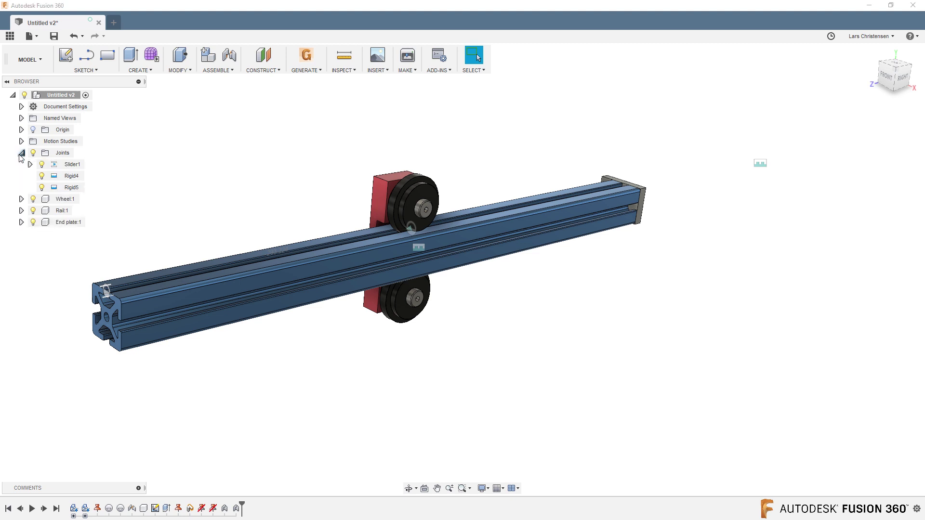
pyautogui.click(73, 165)
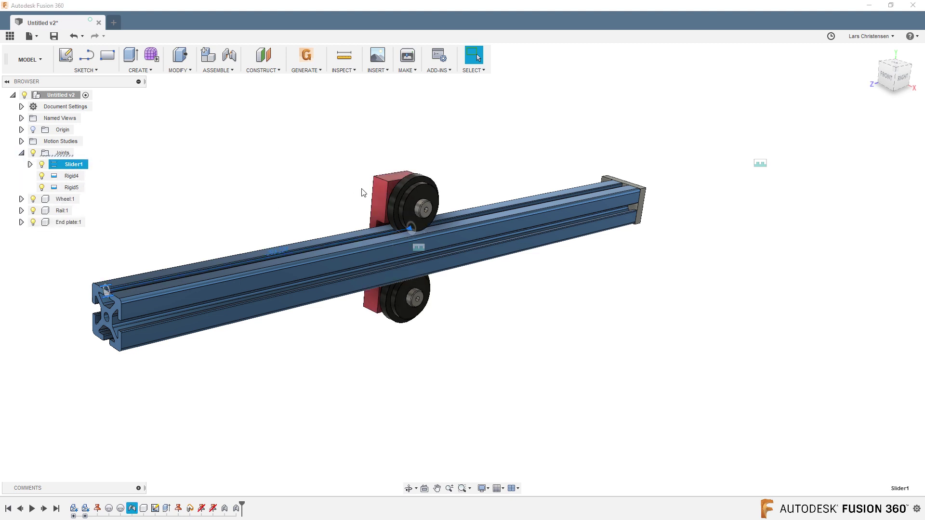
pyautogui.moveTo(372, 195); pyautogui.dragTo(409, 214)
pyautogui.click(73, 176)
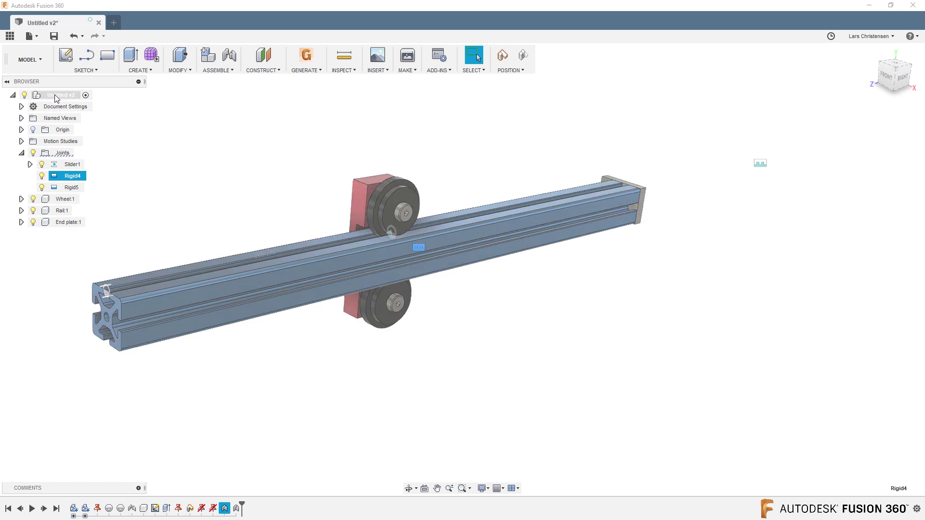
pyautogui.click(72, 187)
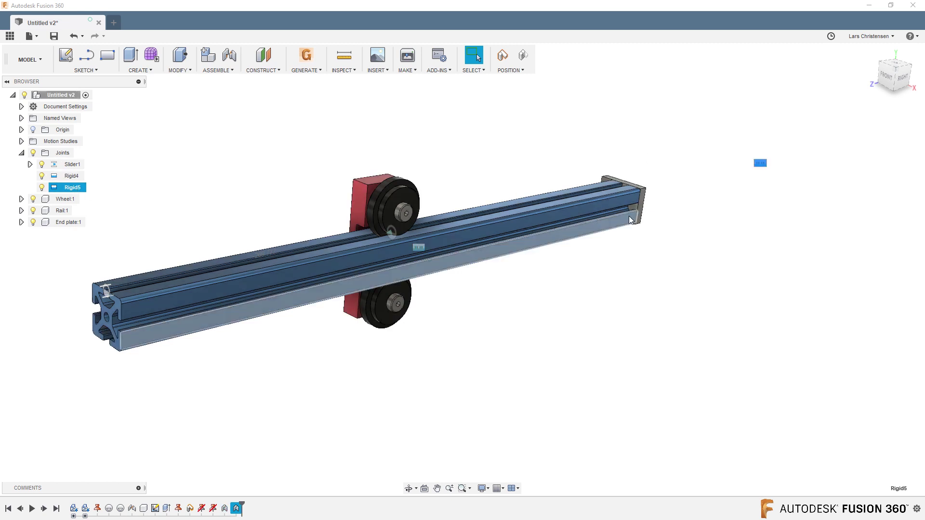
pyautogui.click(22, 152)
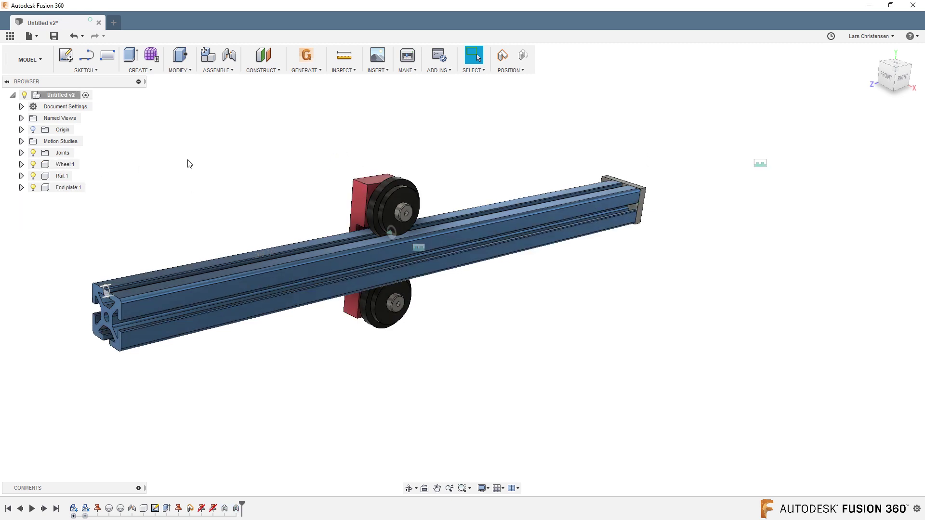
# Step: Create a new component under the top-level assembly and name it Sub Assembly
pyautogui.keyDown('shift'); pyautogui.moveTo(177, 192); pyautogui.dragTo(162, 212, button='middle'); pyautogui.keyUp('shift')
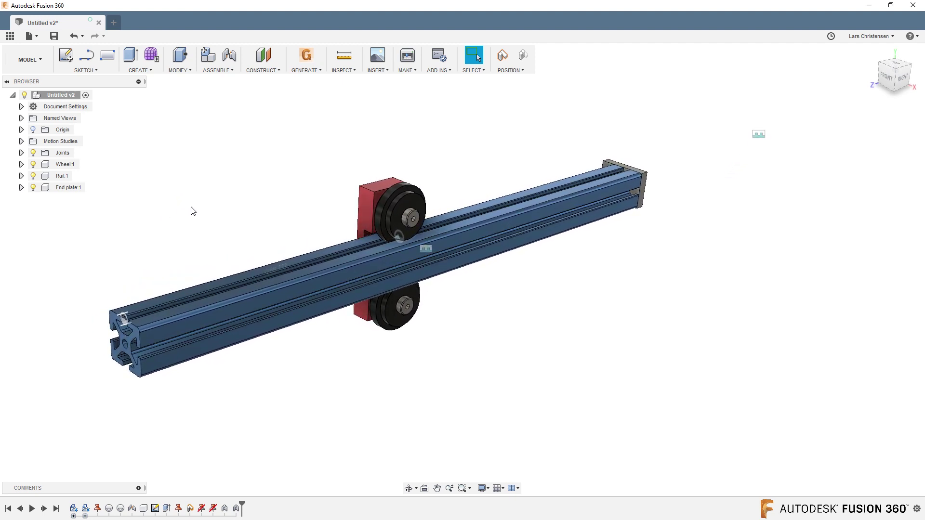
pyautogui.click(143, 72)
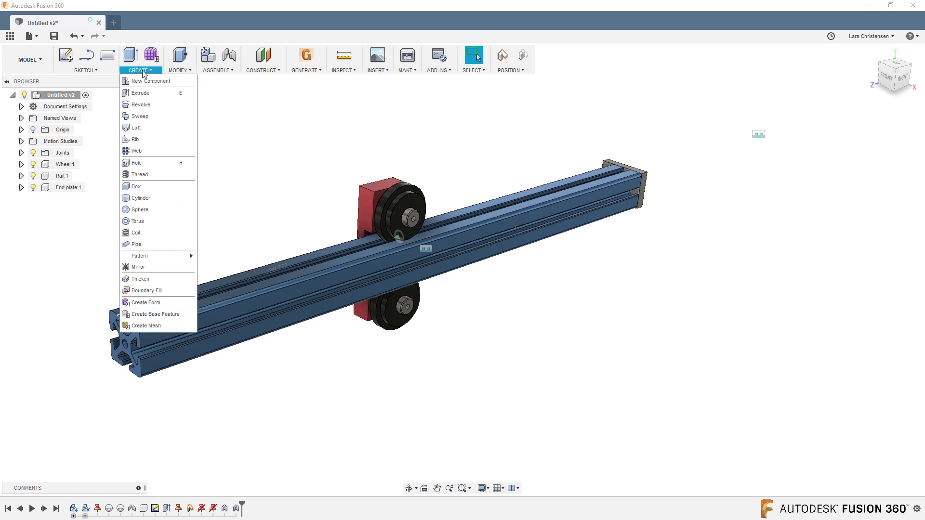
pyautogui.rightClick(56, 96)
pyautogui.click(85, 102)
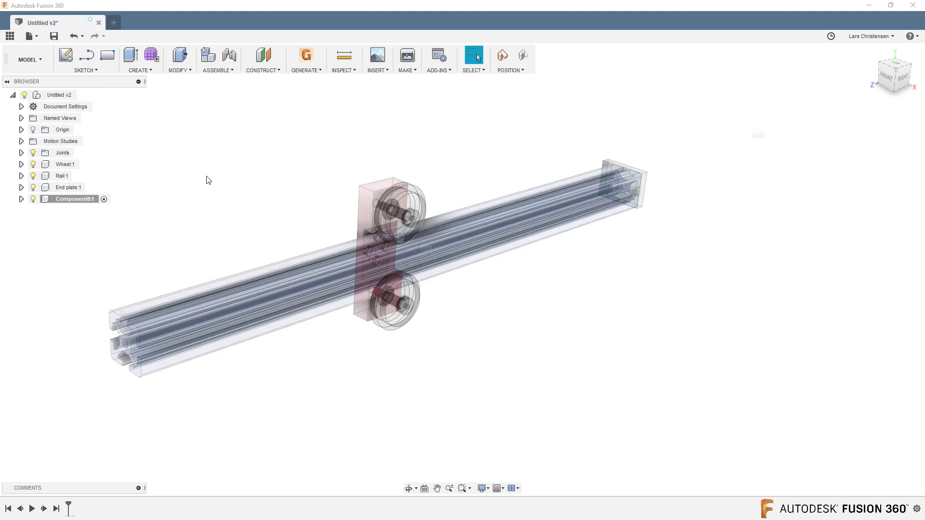
pyautogui.doubleClick(70, 199)
pyautogui.write('s')
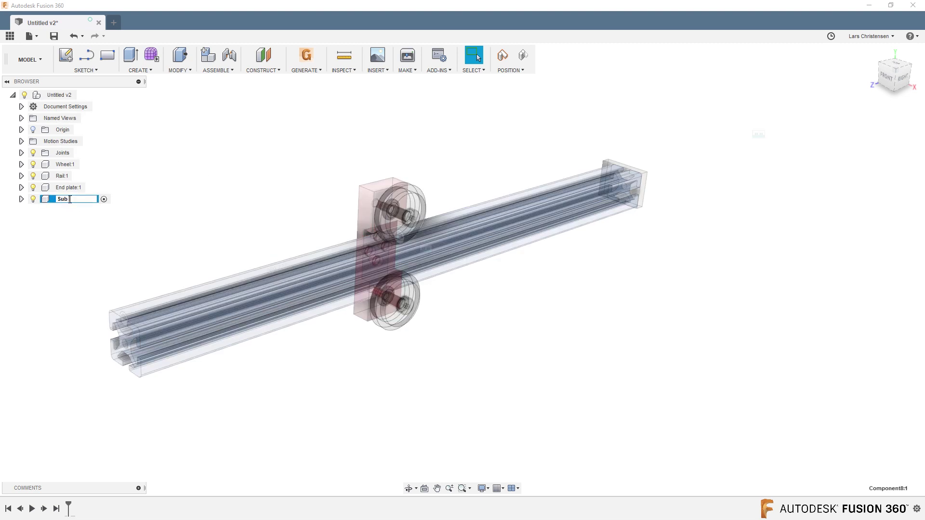
pyautogui.write('ub Assembly')
pyautogui.press('Return')
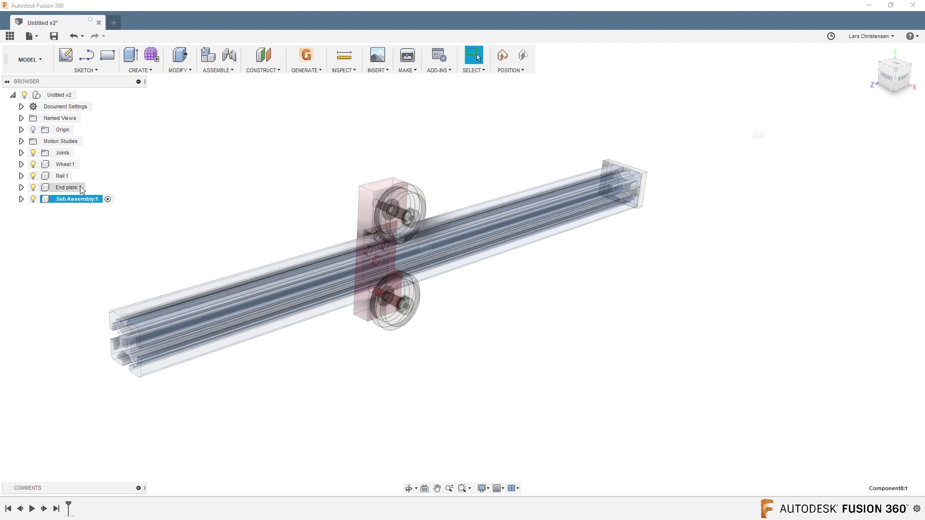
# Step: Move the Wheel, Rail and End plate components into Sub Assembly, continuing in the previous position without capturing the moved one
pyautogui.click(64, 164)
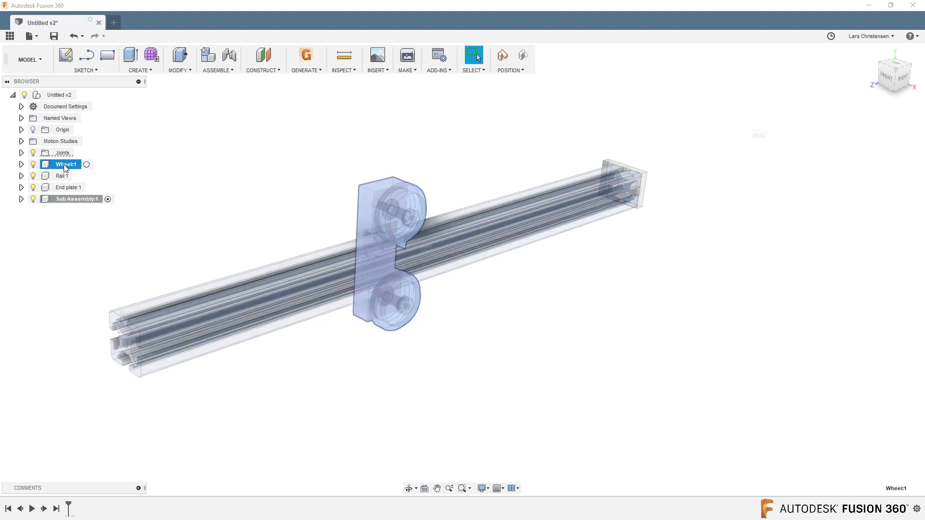
pyautogui.keyDown('shift'); pyautogui.click(68, 189); pyautogui.keyUp('shift')
pyautogui.moveTo(58, 163); pyautogui.dragTo(63, 199)
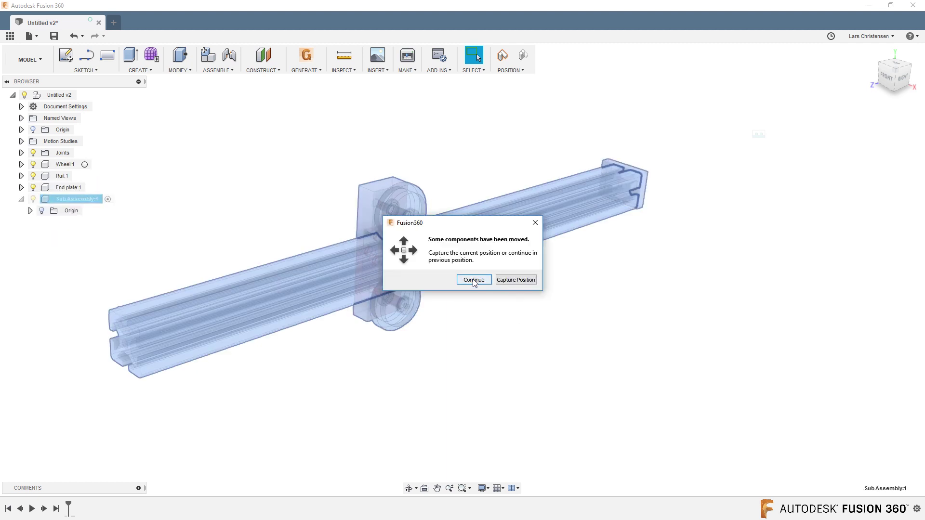
pyautogui.click(473, 280)
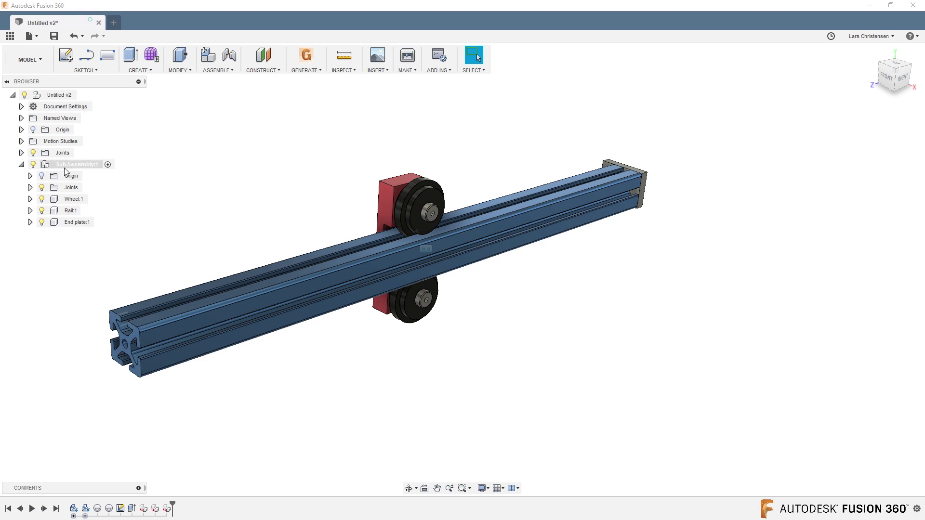
# Step: Examine which joints and components are contained in Sub Assembly
pyautogui.click(30, 188)
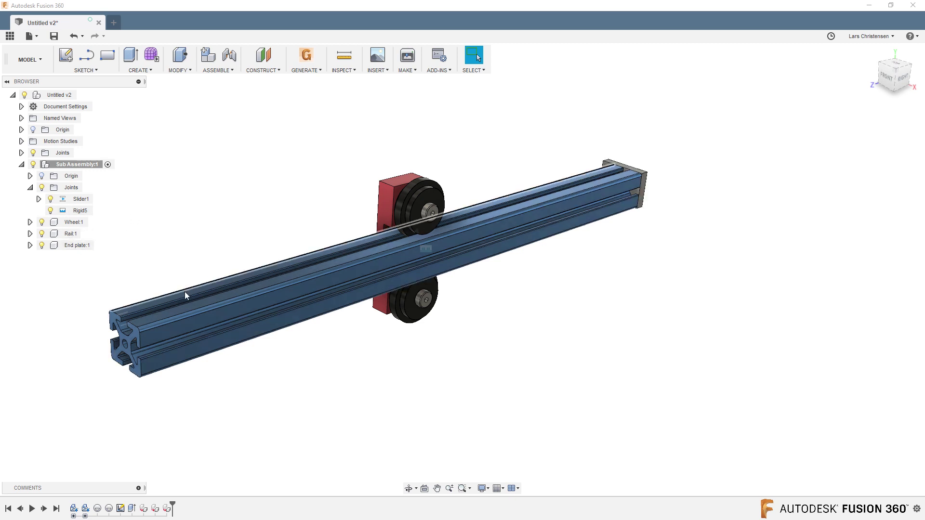
pyautogui.click(69, 212)
pyautogui.click(138, 211)
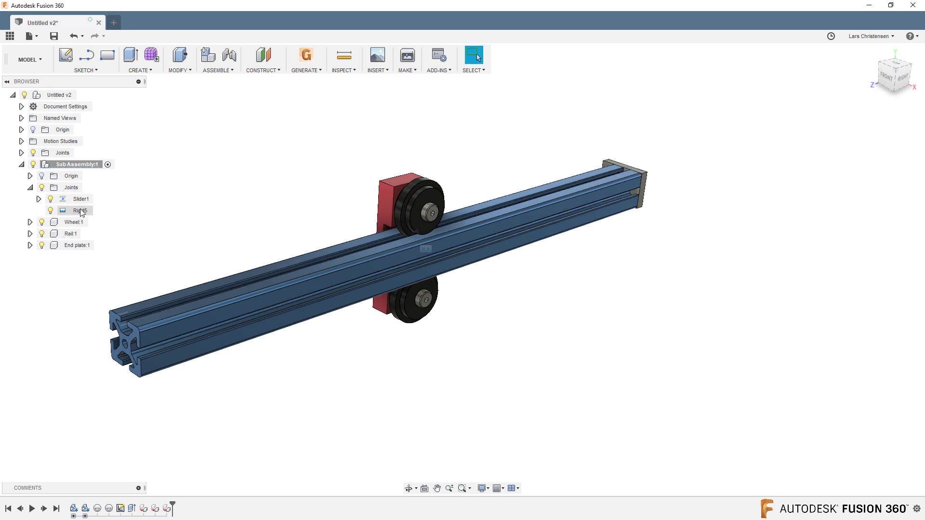
pyautogui.click(71, 235)
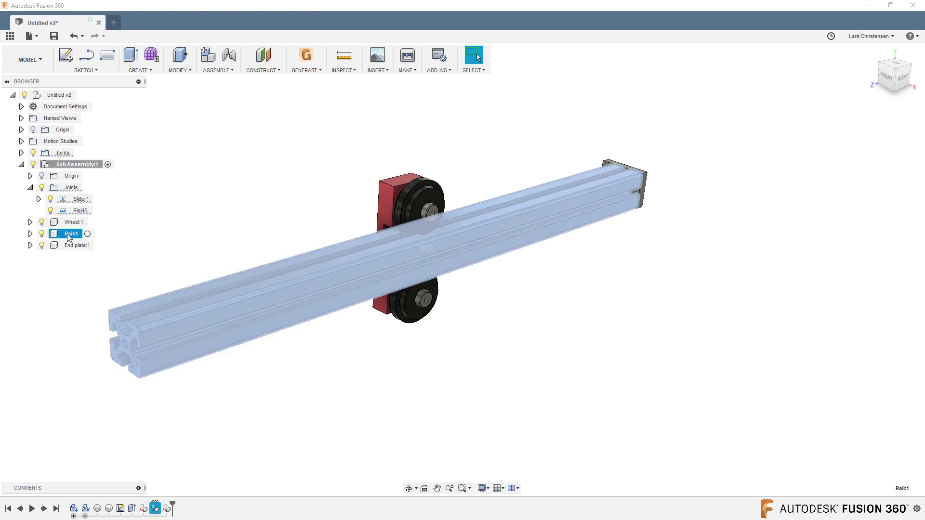
pyautogui.click(68, 164)
pyautogui.click(206, 170)
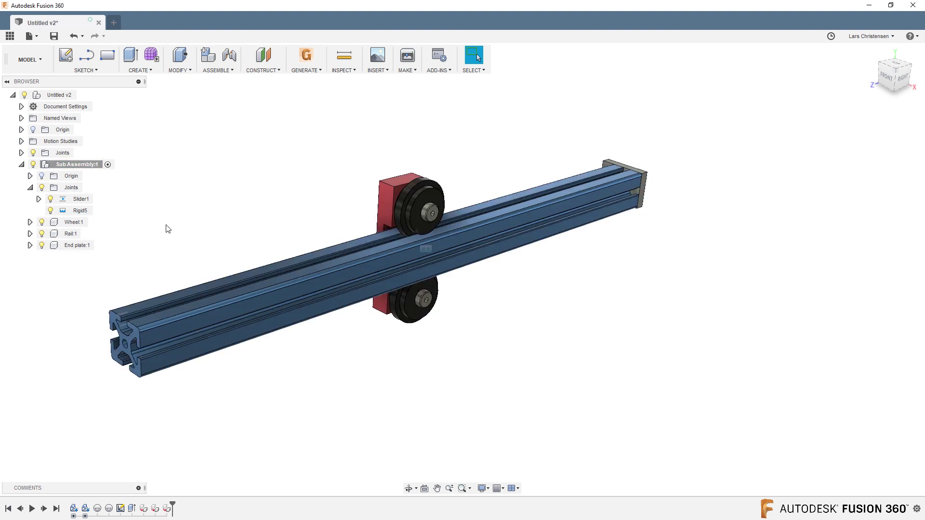
pyautogui.click(22, 164)
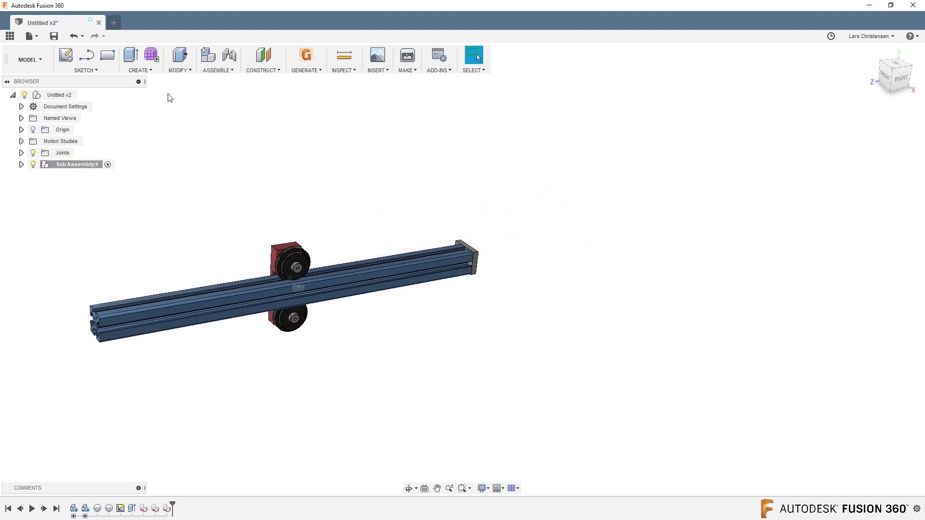
# Step: Create a rectangular component pattern of Sub Assembly with quantity 3 and an extent of about -1614 mm along the rail, and activate the top-level assembly
pyautogui.click(151, 71)
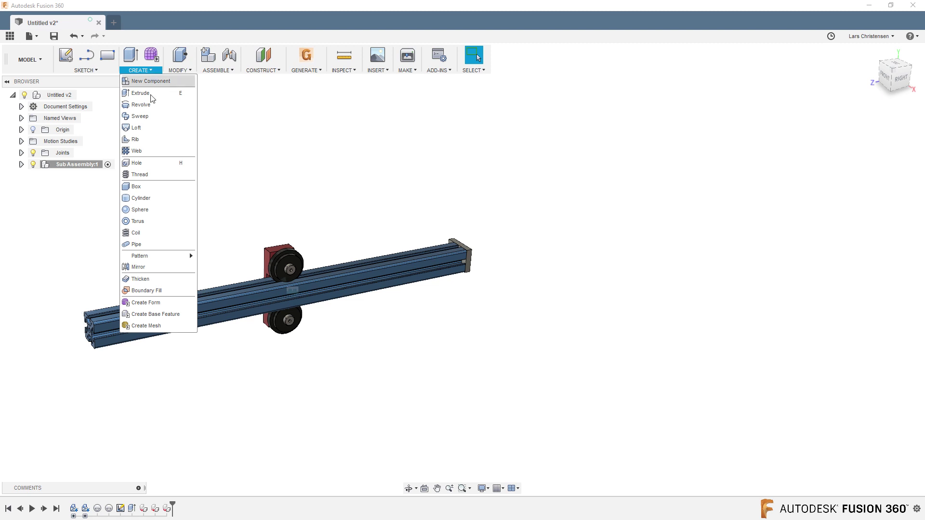
pyautogui.moveTo(155, 258)
pyautogui.click(214, 259)
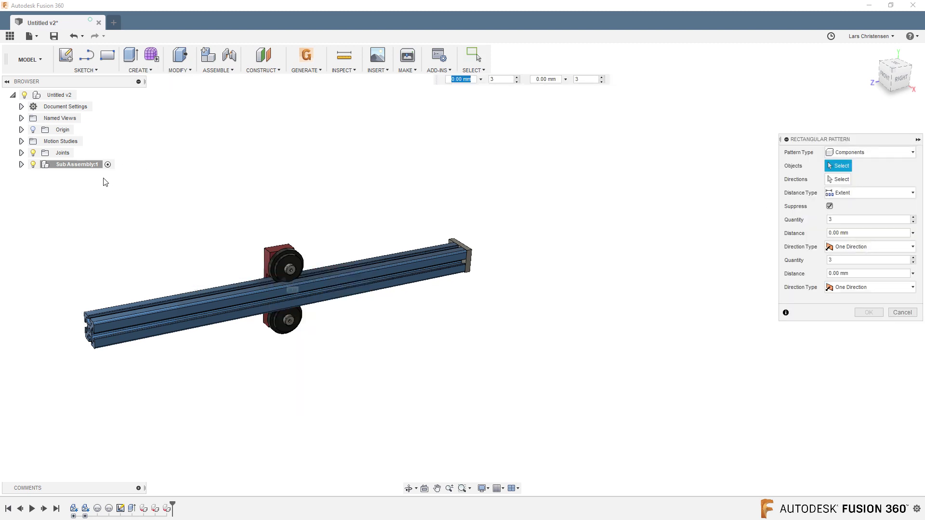
pyautogui.click(73, 165)
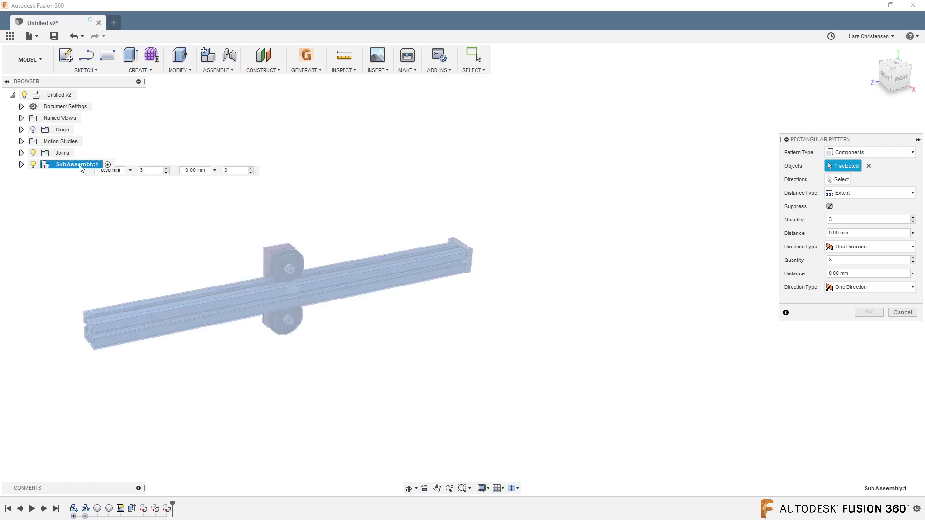
pyautogui.click(841, 180)
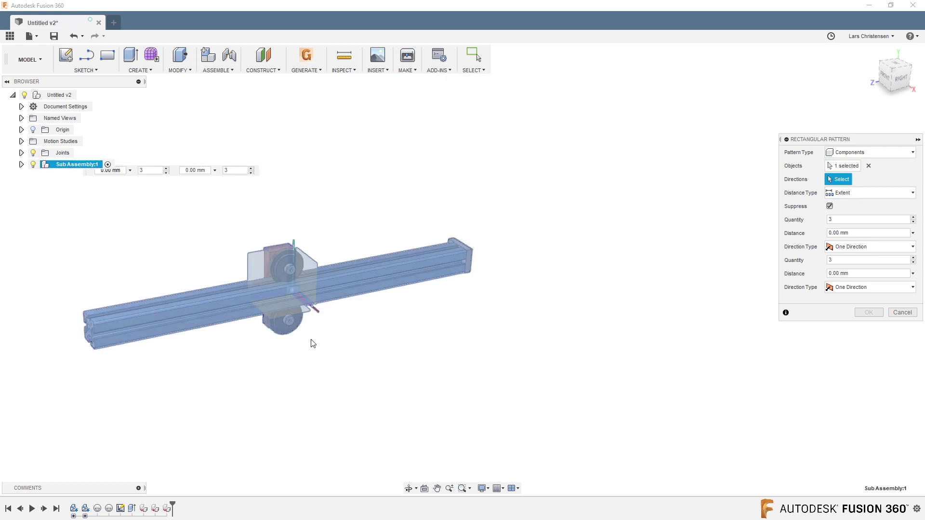
pyautogui.click(323, 288)
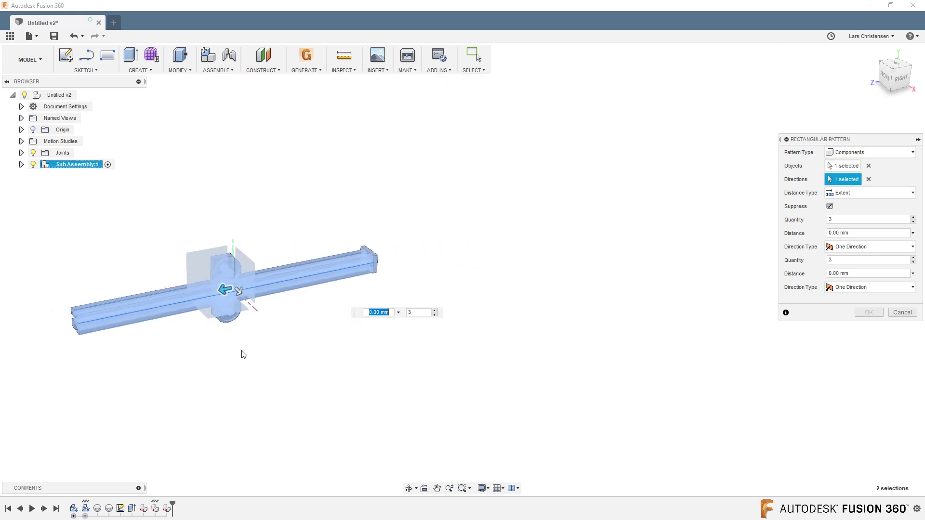
pyautogui.moveTo(179, 310); pyautogui.dragTo(706, 194)
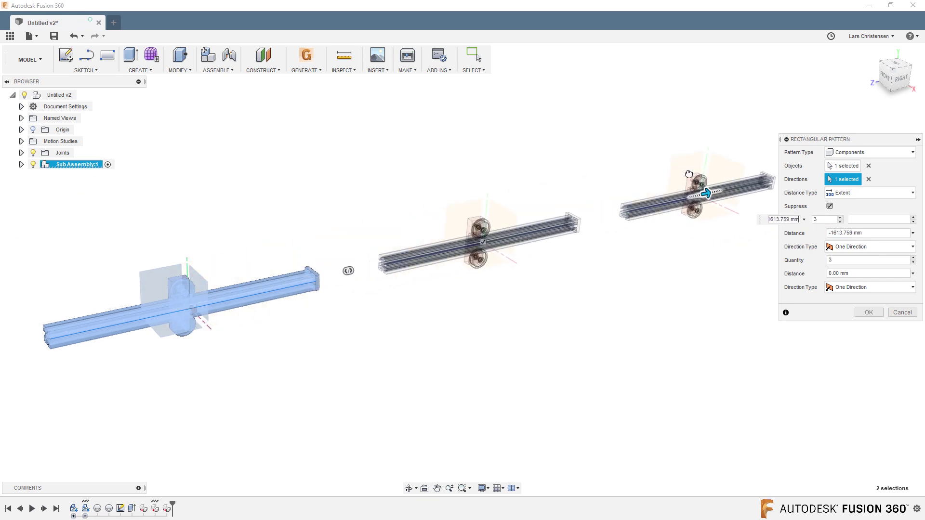
pyautogui.click(875, 313)
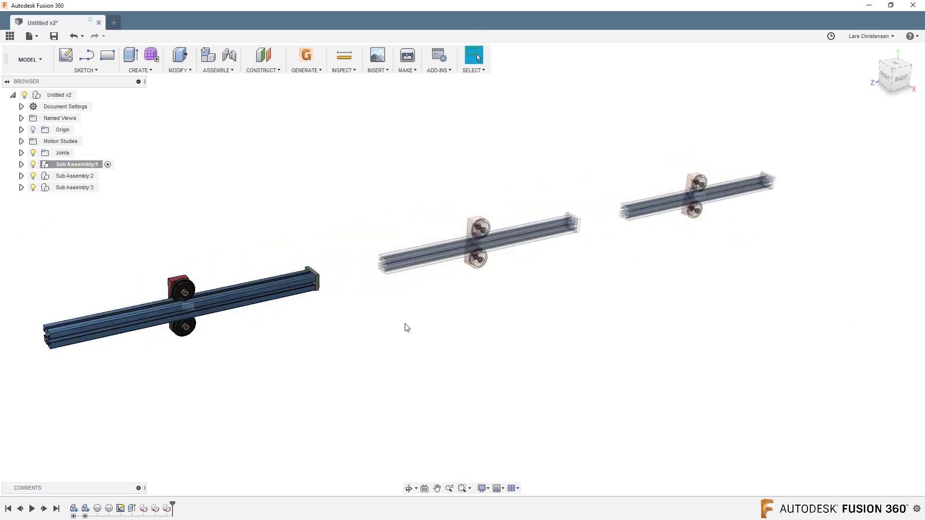
pyautogui.click(86, 95)
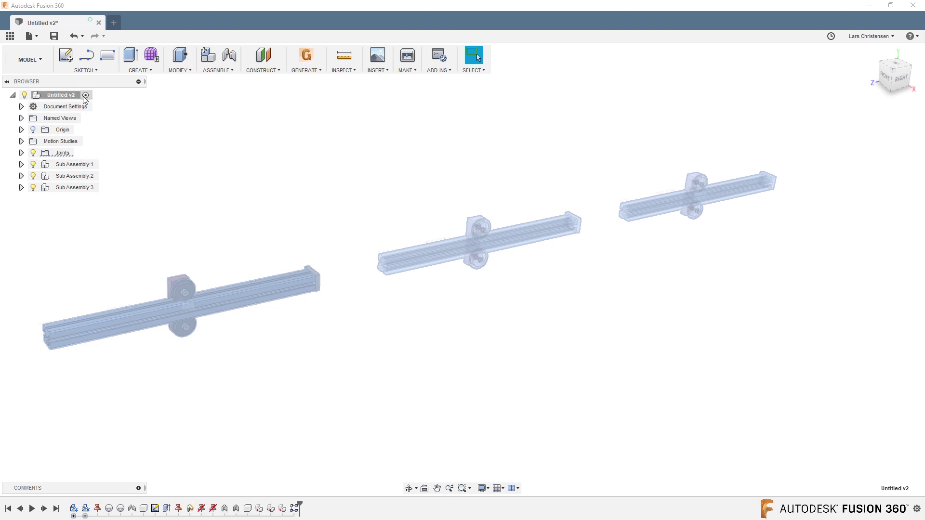
# Step: Try moving the second and third sub-assembly copies freely in space, and undo both moves
pyautogui.keyDown('shift'); pyautogui.moveTo(583, 319); pyautogui.dragTo(523, 326, button='middle'); pyautogui.keyUp('shift')
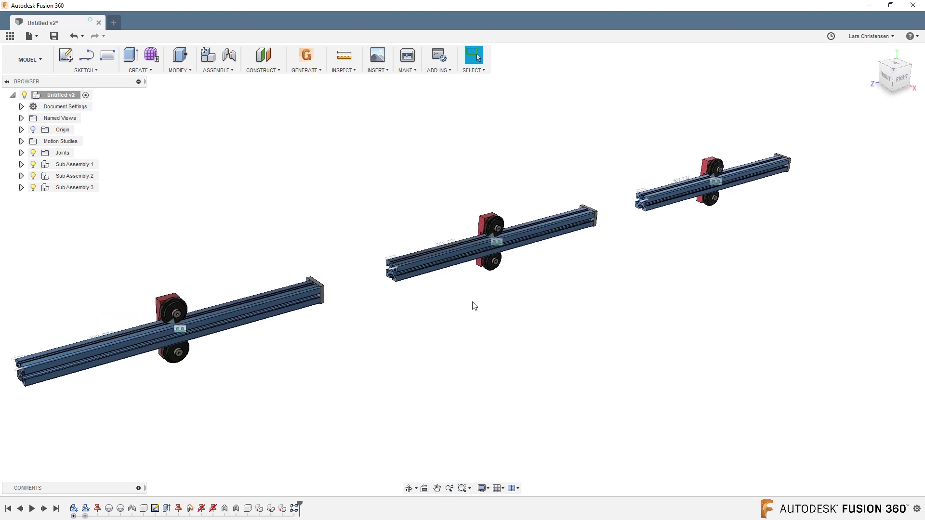
pyautogui.moveTo(436, 272); pyautogui.dragTo(472, 378)
pyautogui.moveTo(681, 225); pyautogui.dragTo(625, 165)
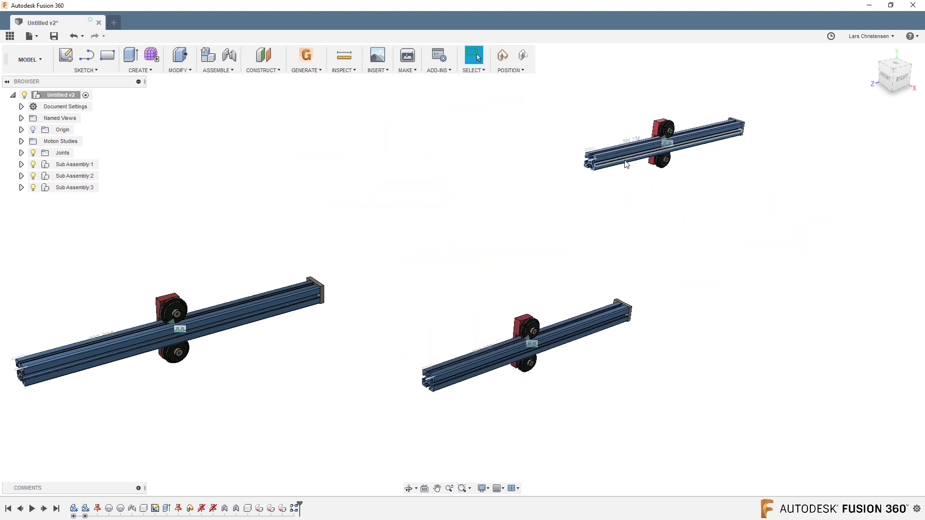
pyautogui.hotkey('ctrl', 'z')
pyautogui.hotkey('ctrl', 'z')
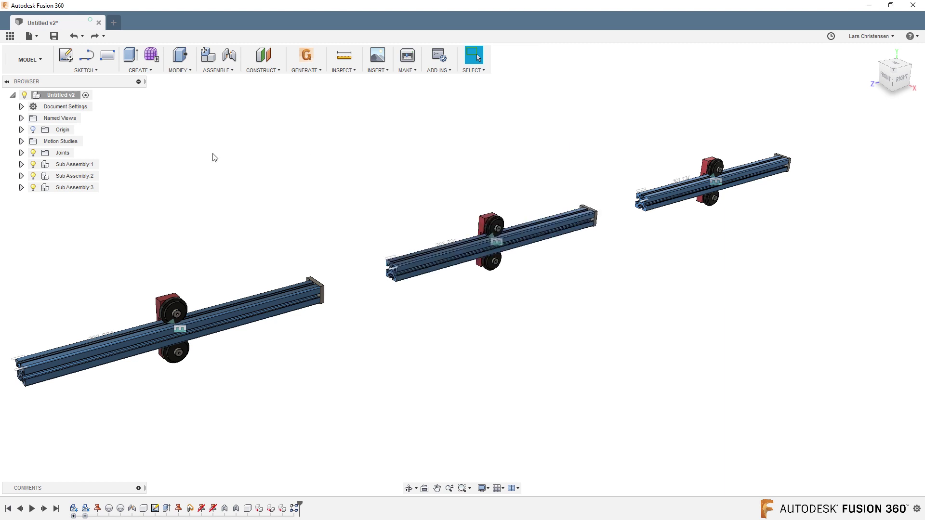
# Step: Fix the rail of Sub Assembly:2 to the top-level assembly with a rigid as-built joint and slide its carriage along the rail
pyautogui.click(21, 176)
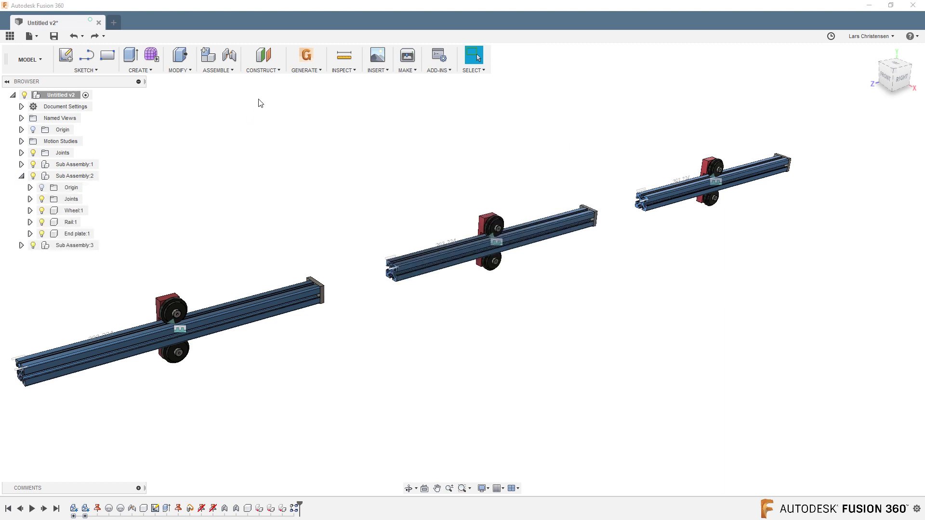
pyautogui.click(226, 70)
pyautogui.click(234, 101)
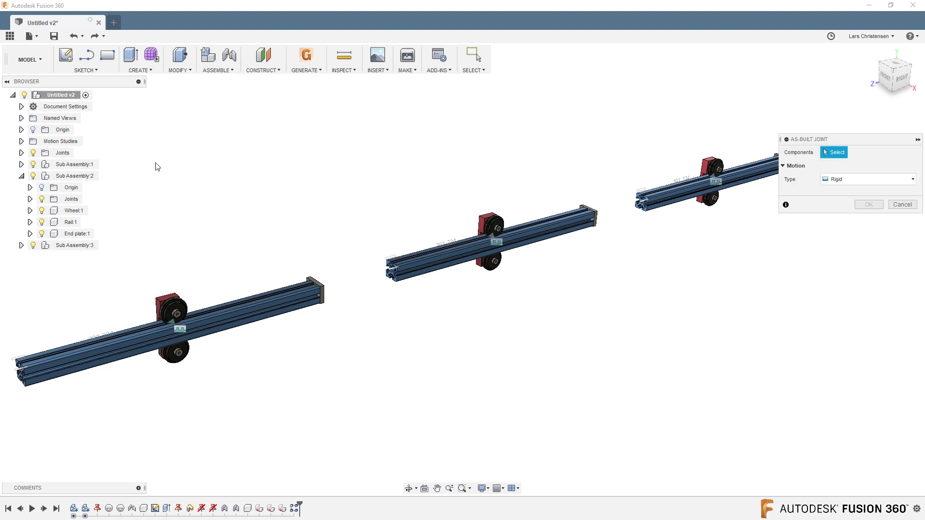
pyautogui.click(70, 223)
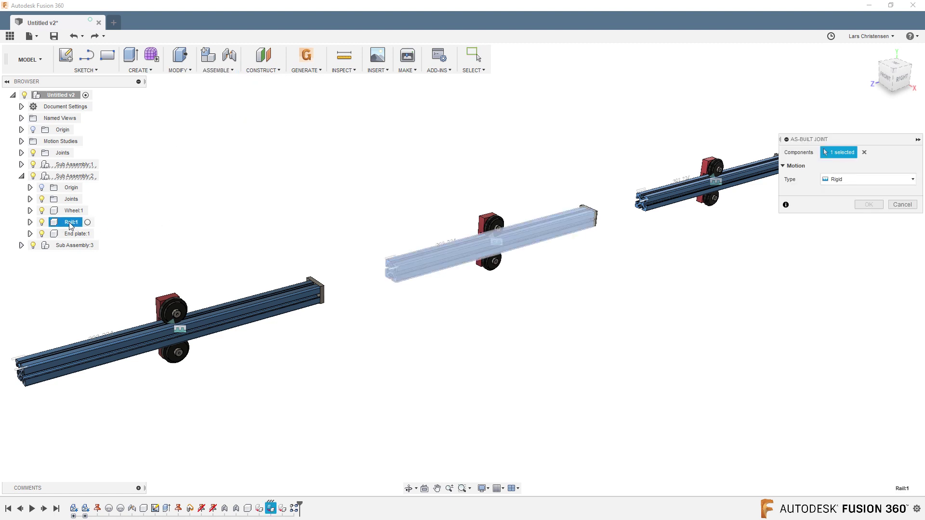
pyautogui.click(57, 94)
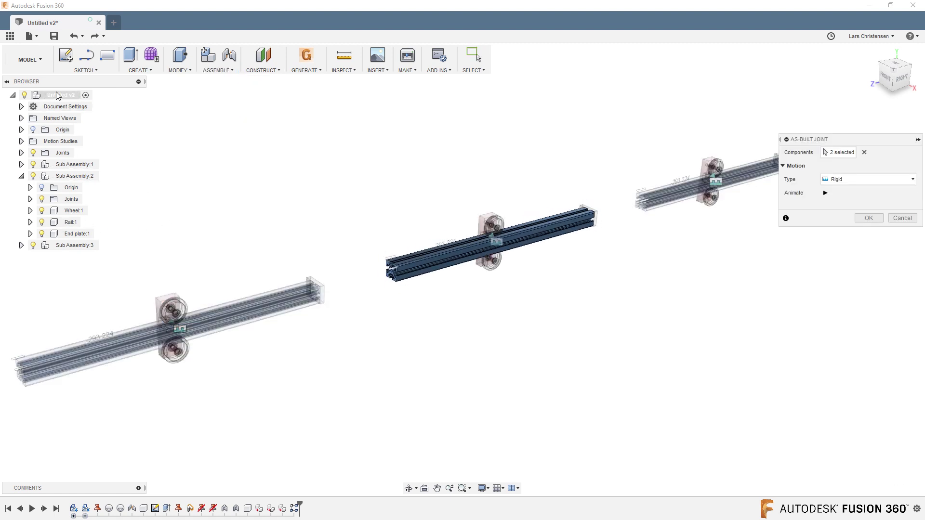
pyautogui.click(870, 219)
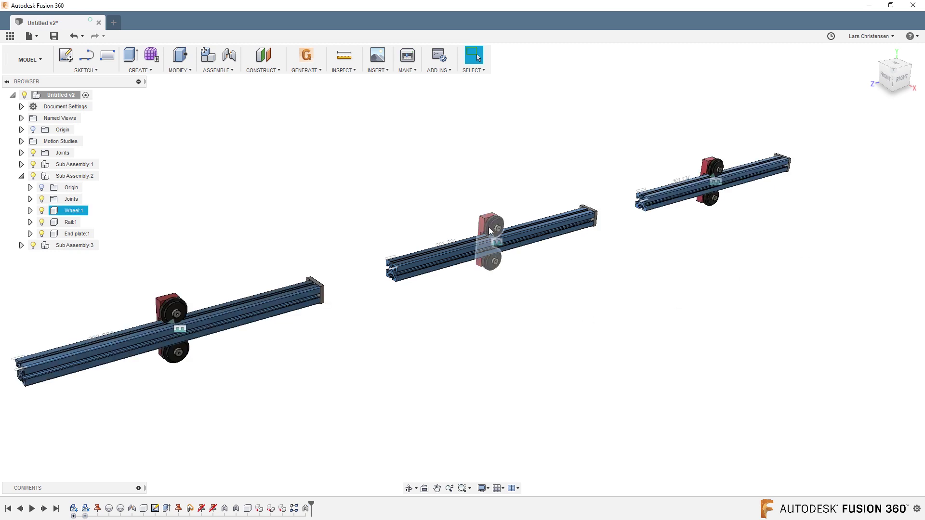
pyautogui.moveTo(480, 223); pyautogui.dragTo(382, 257)
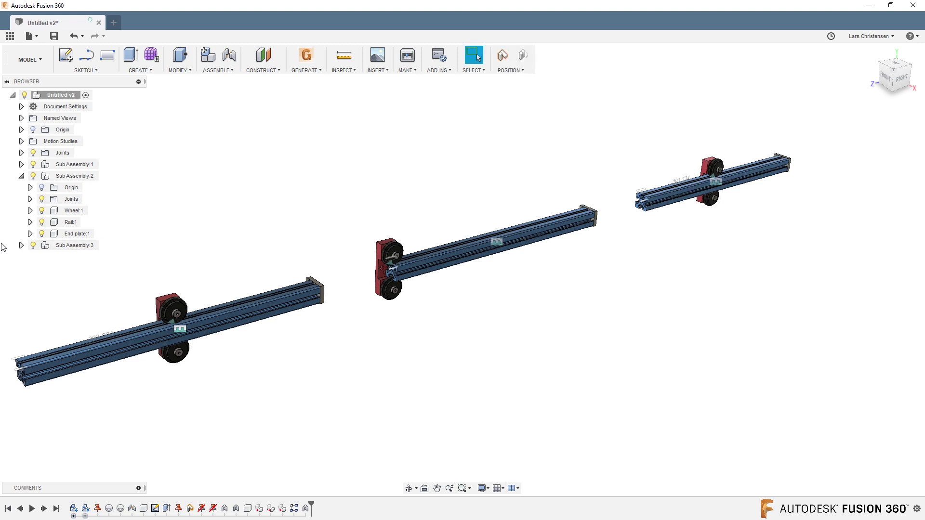
# Step: Fix the rail of Sub Assembly:3 to the top-level assembly with a rigid as-built joint, continuing in the previous position without capturing the moved one
pyautogui.click(21, 245)
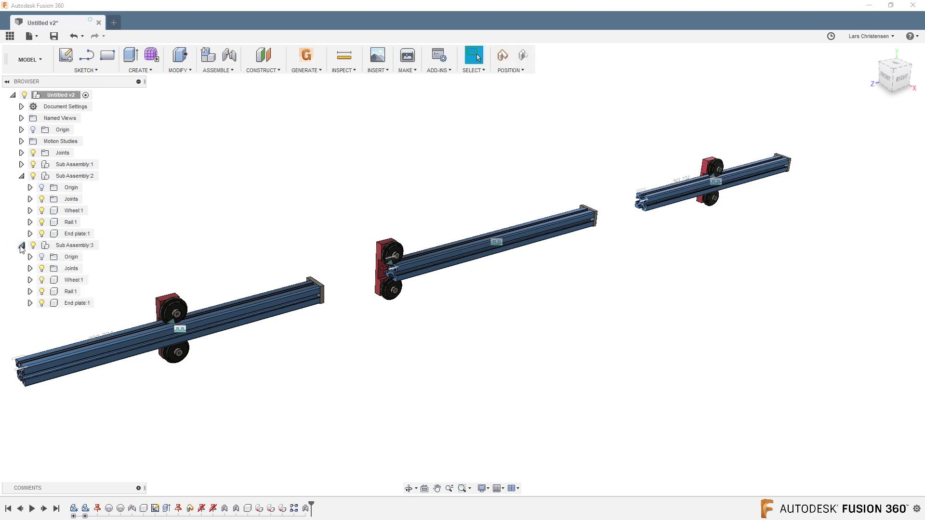
pyautogui.click(30, 291)
pyautogui.click(30, 291)
pyautogui.click(217, 71)
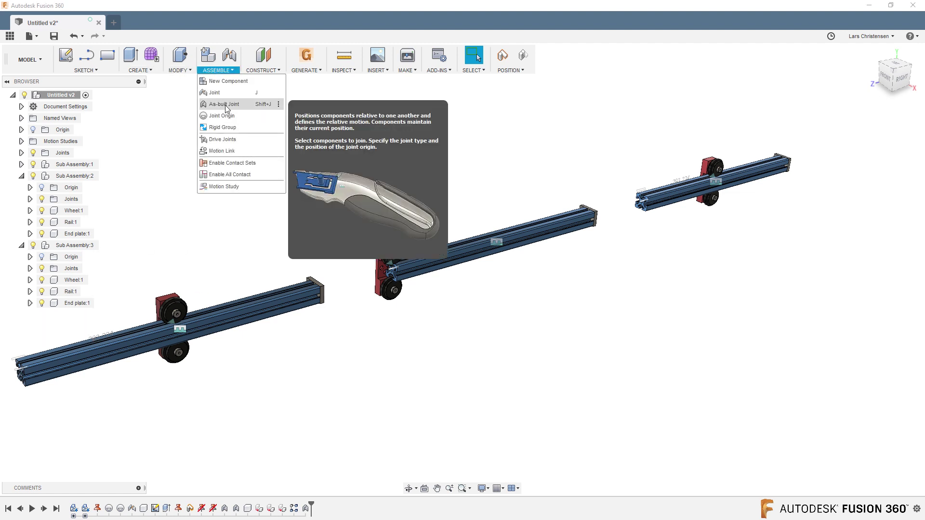
pyautogui.click(227, 102)
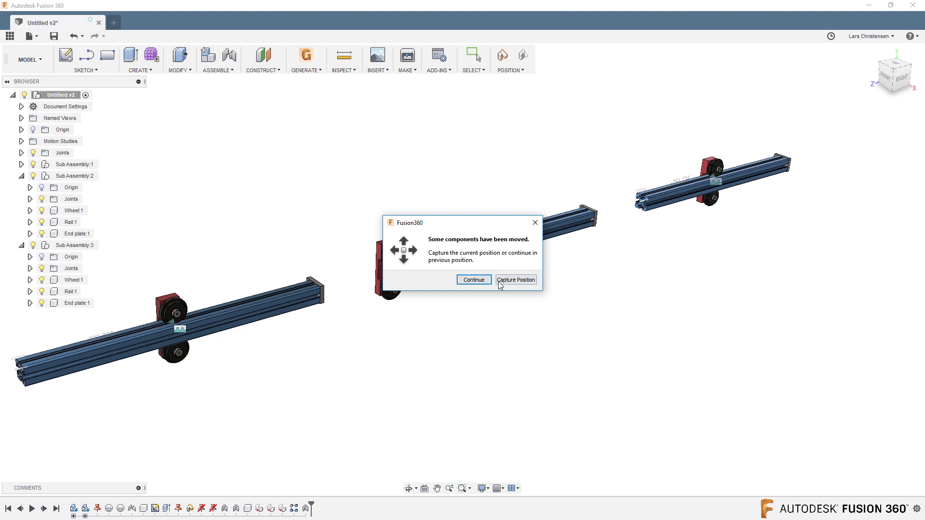
pyautogui.click(474, 279)
pyautogui.click(70, 291)
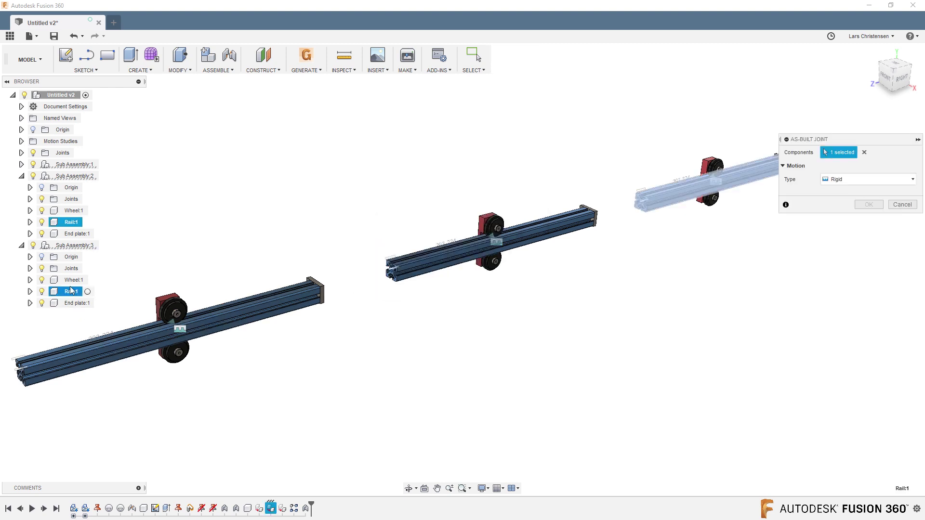
pyautogui.click(58, 99)
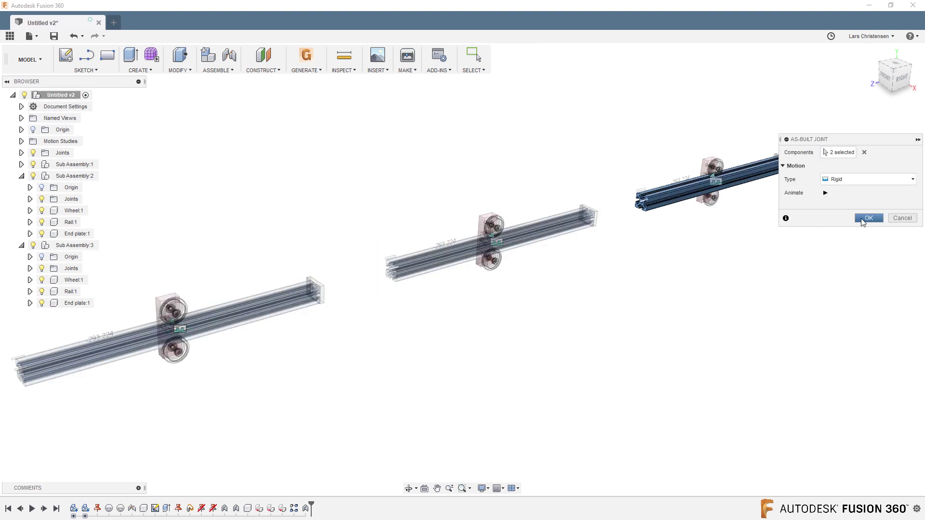
pyautogui.click(868, 204)
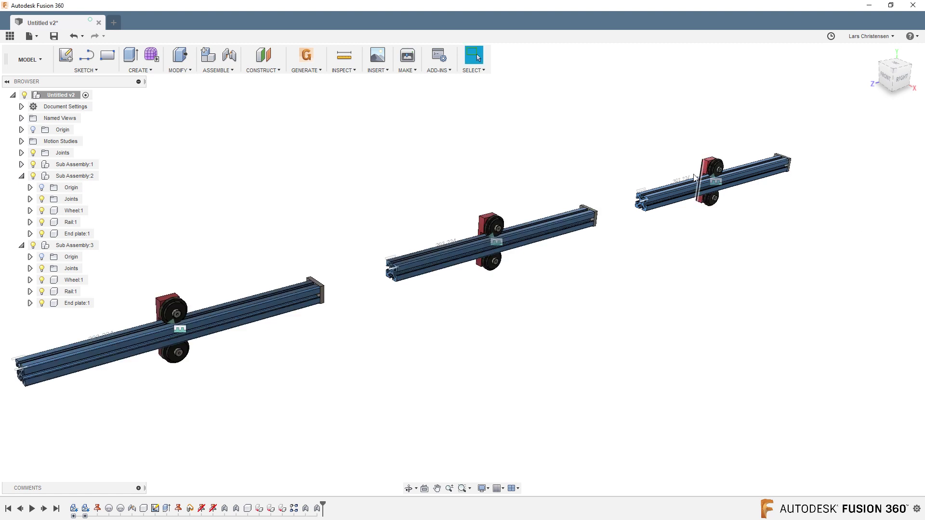
# Step: Slide the carriages of all three sub-assemblies along their rails to check their motion, and collapse the expanded sub-assemblies
pyautogui.moveTo(702, 174); pyautogui.dragTo(680, 164)
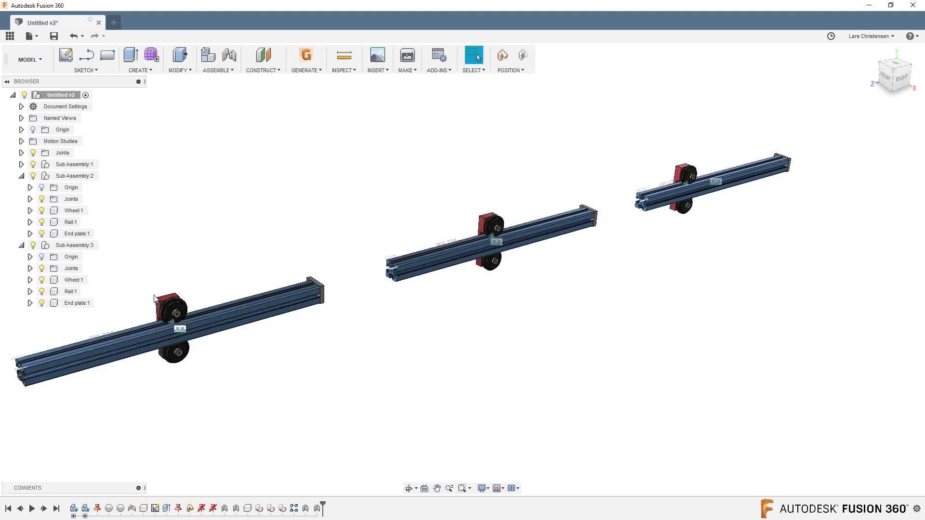
pyautogui.moveTo(158, 309); pyautogui.dragTo(121, 335)
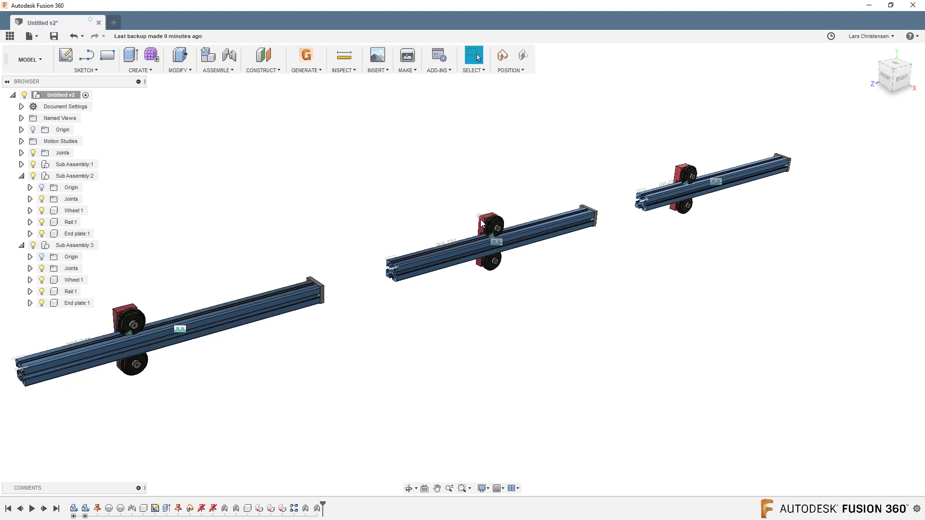
pyautogui.moveTo(480, 228); pyautogui.dragTo(523, 219)
pyautogui.moveTo(672, 181); pyautogui.dragTo(698, 169)
pyautogui.click(22, 245)
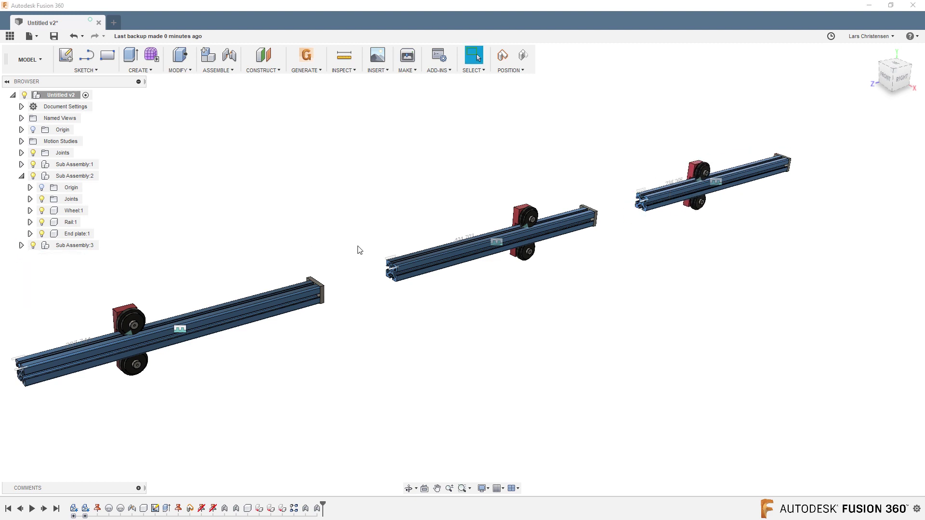
pyautogui.click(21, 176)
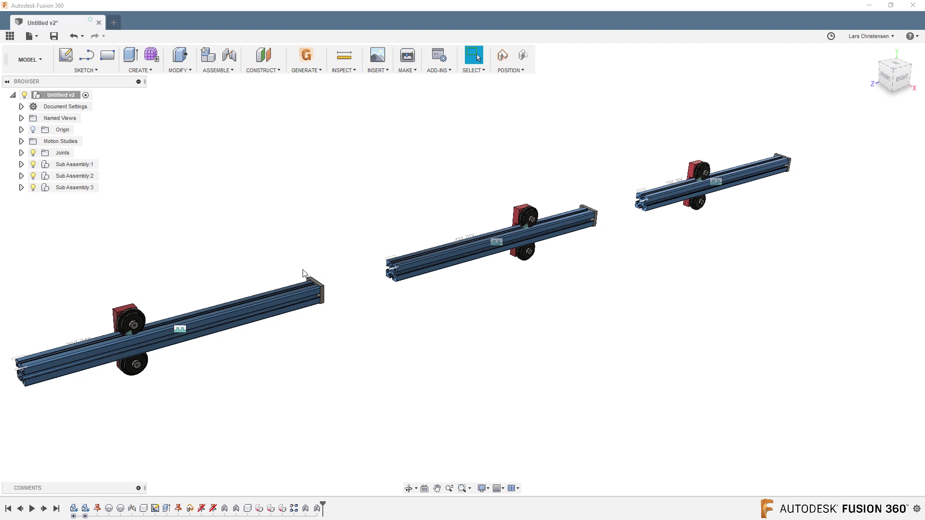
# Step: Save the design under the name Pattern in the Assembly Slider folder and close it
pyautogui.keyDown('shift'); pyautogui.moveTo(303, 270); pyautogui.dragTo(332, 347, button='middle'); pyautogui.keyUp('shift')
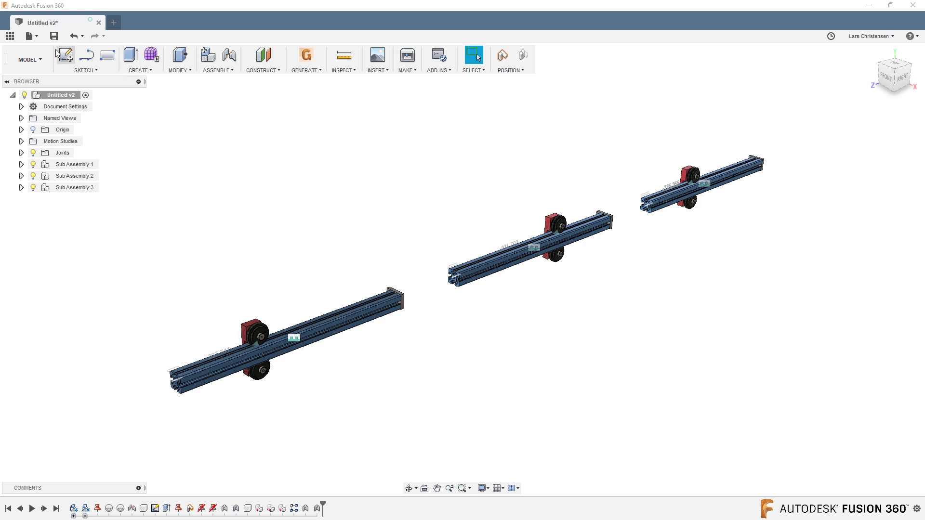
pyautogui.click(38, 39)
pyautogui.click(55, 114)
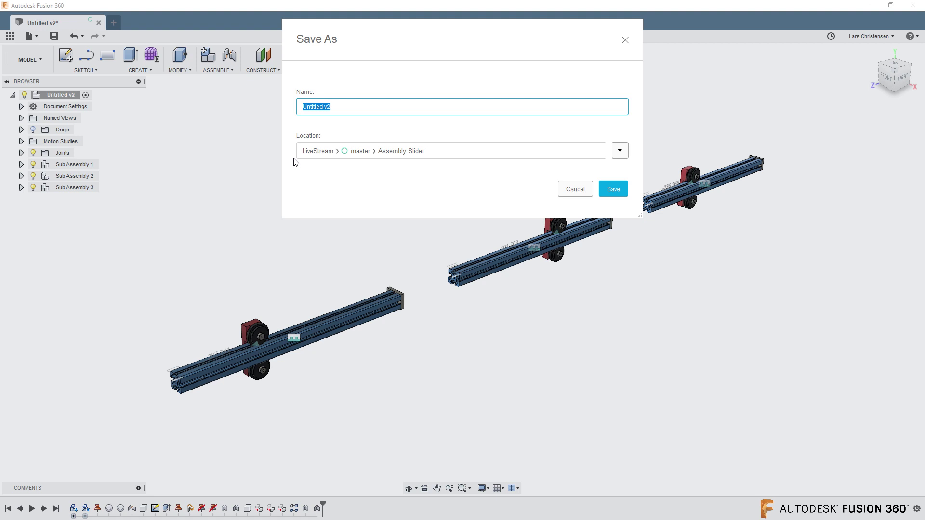
pyautogui.write('R')
pyautogui.click(608, 192)
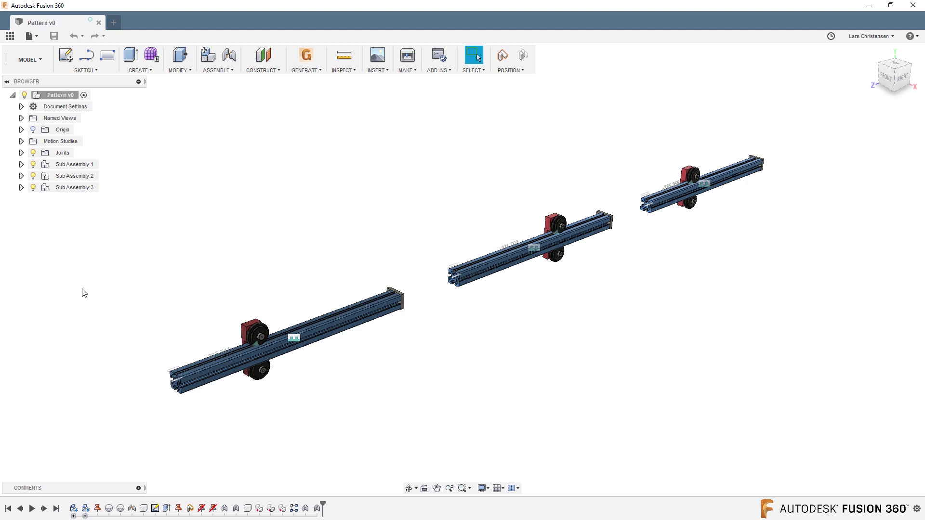
pyautogui.click(99, 23)
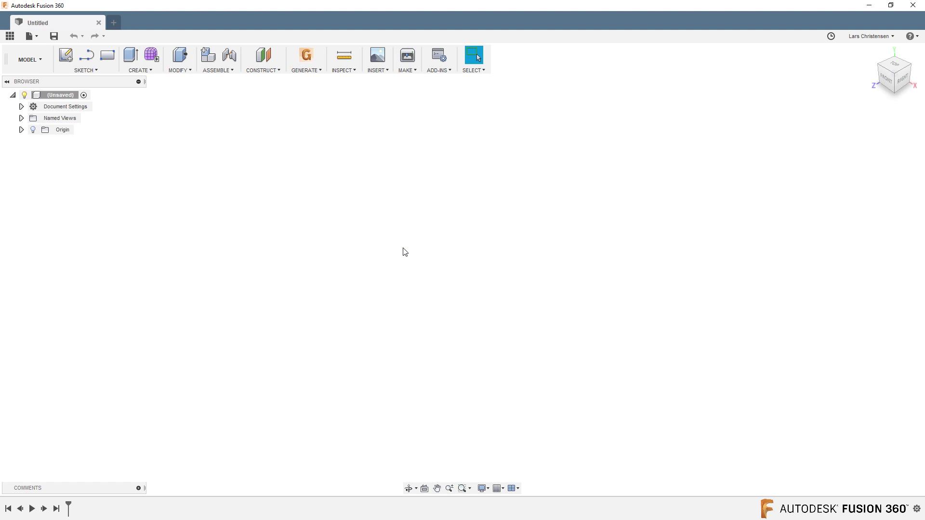
# Step: Open the Untitled design from the Assembly Slider folder and slide its carriage along the rail
pyautogui.click(10, 36)
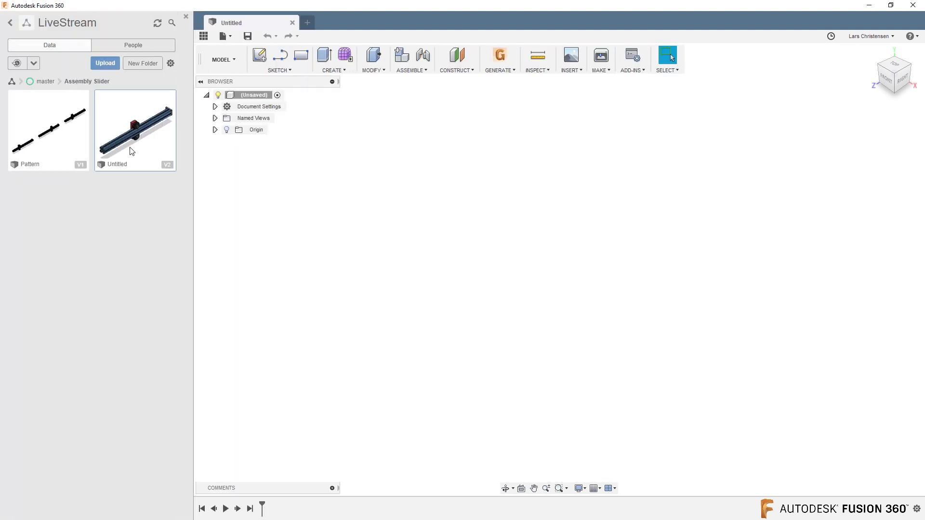
pyautogui.doubleClick(131, 151)
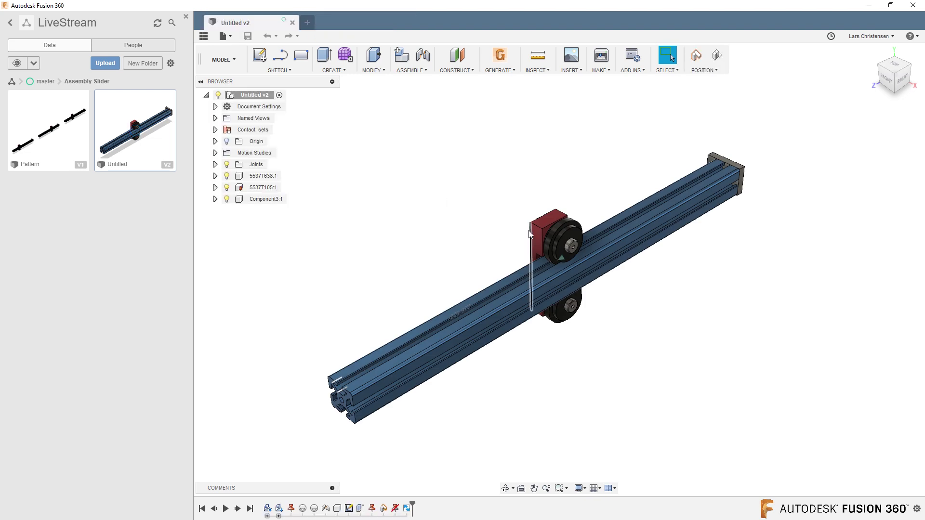
pyautogui.moveTo(530, 234)
pyautogui.mouseDown()
pyautogui.moveTo(295, 384)
pyautogui.moveTo(729, 144)
pyautogui.moveTo(492, 250)
pyautogui.moveTo(522, 236)
pyautogui.mouseUp()
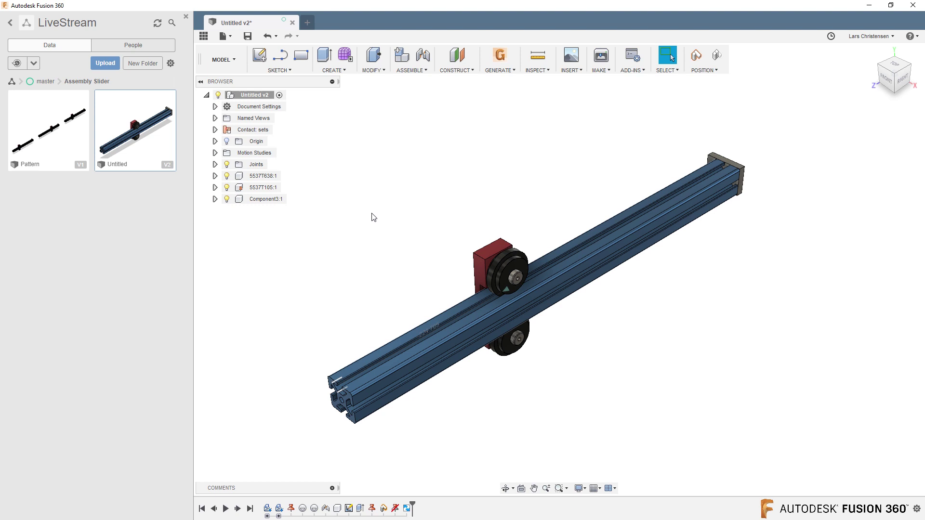
pyautogui.click(204, 36)
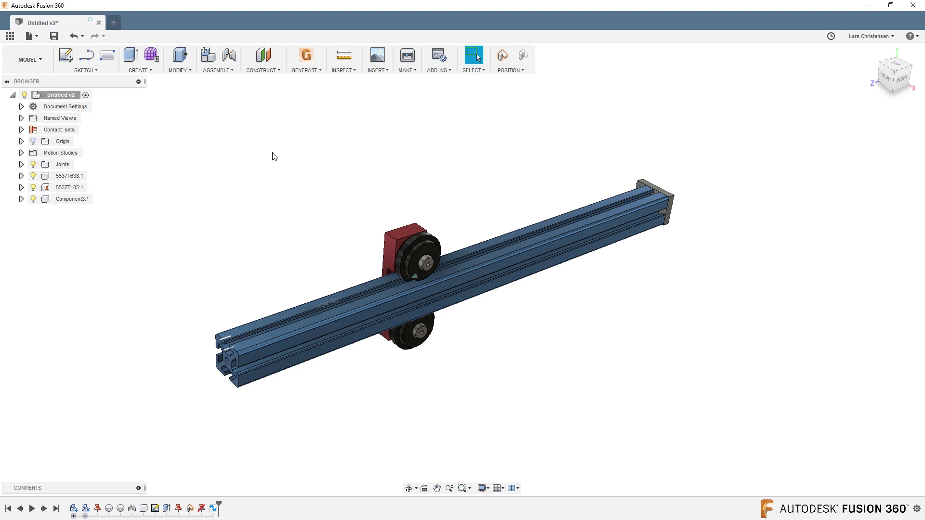
# Step: Revert the moved carriage to its previous position and disable the contact sets of the design
pyautogui.click(523, 55)
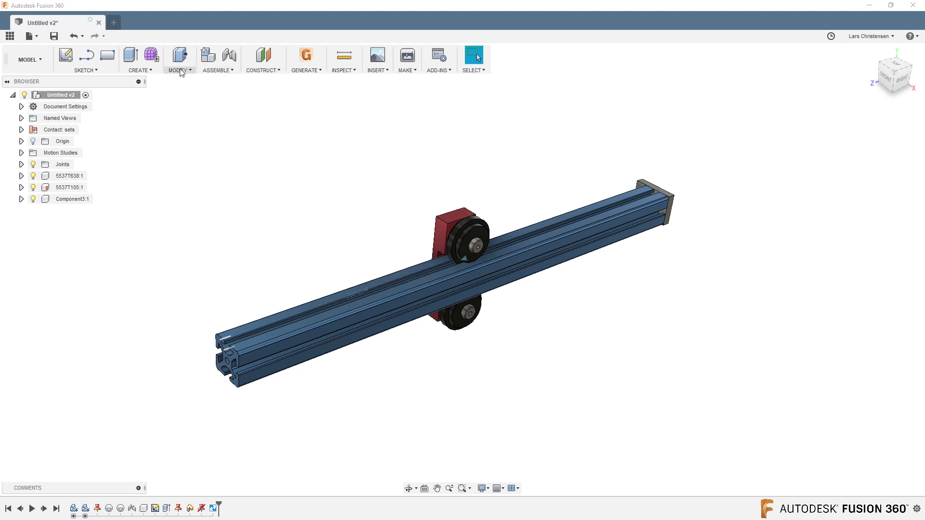
pyautogui.click(156, 72)
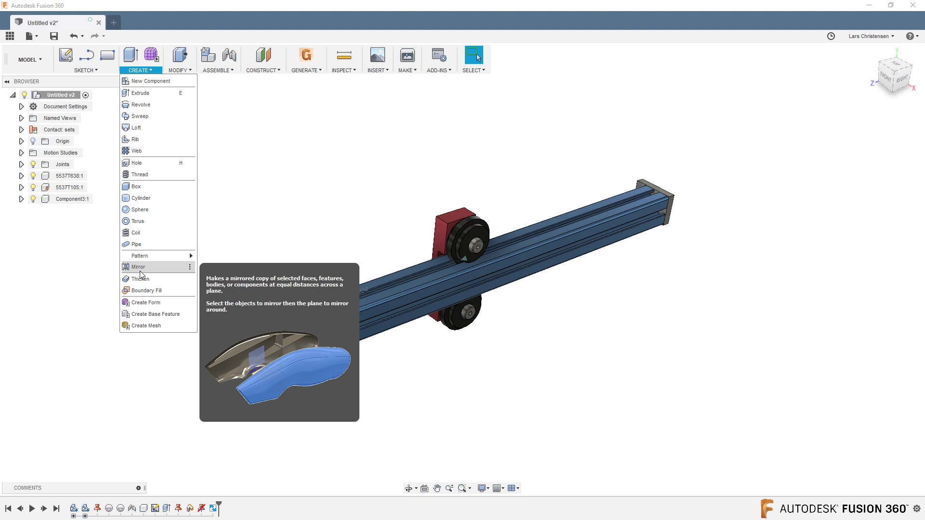
pyautogui.moveTo(159, 256)
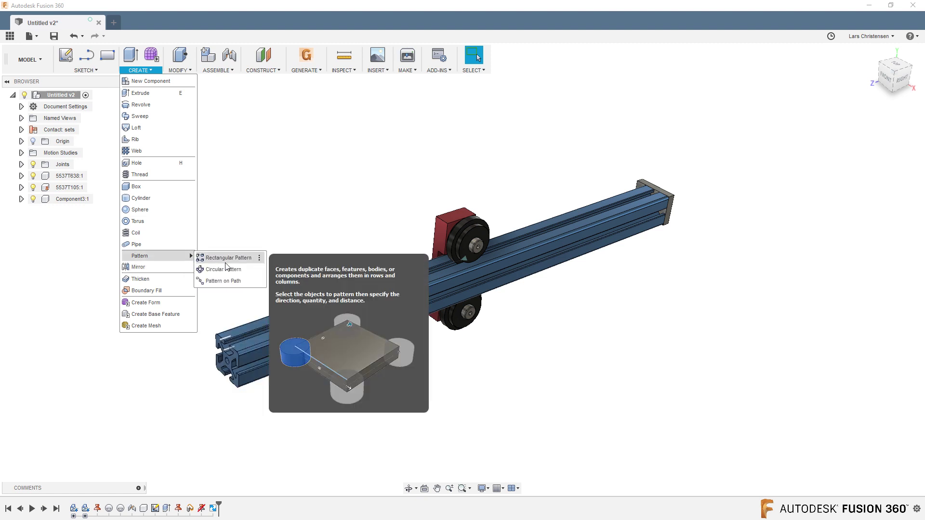
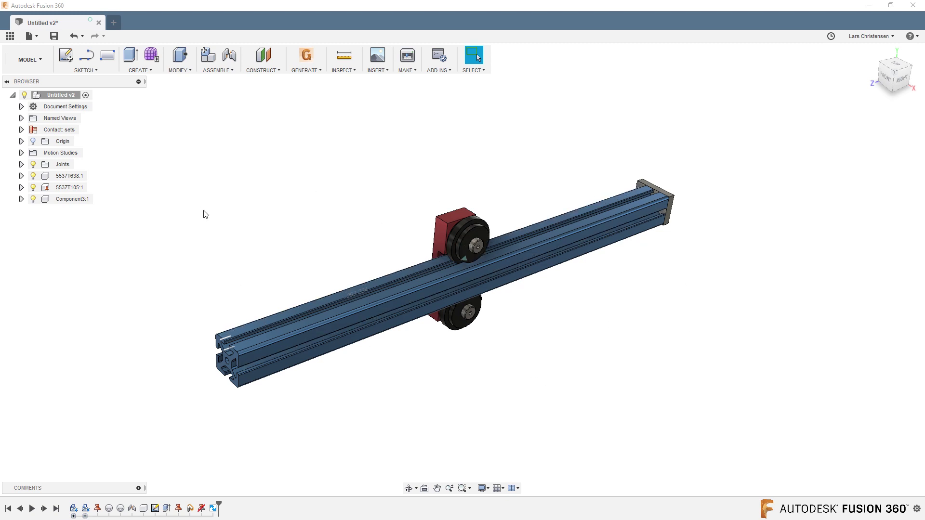
pyautogui.rightClick(60, 131)
pyautogui.click(85, 175)
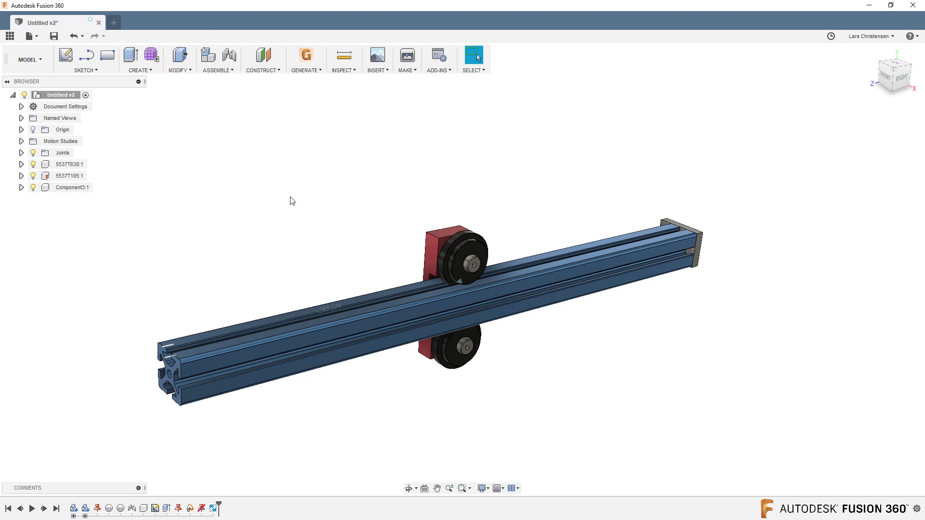
# Step: Set the minimum slide limit of the Slider1 joint to -589.6 mm and slide the carriage along the rail
pyautogui.click(21, 154)
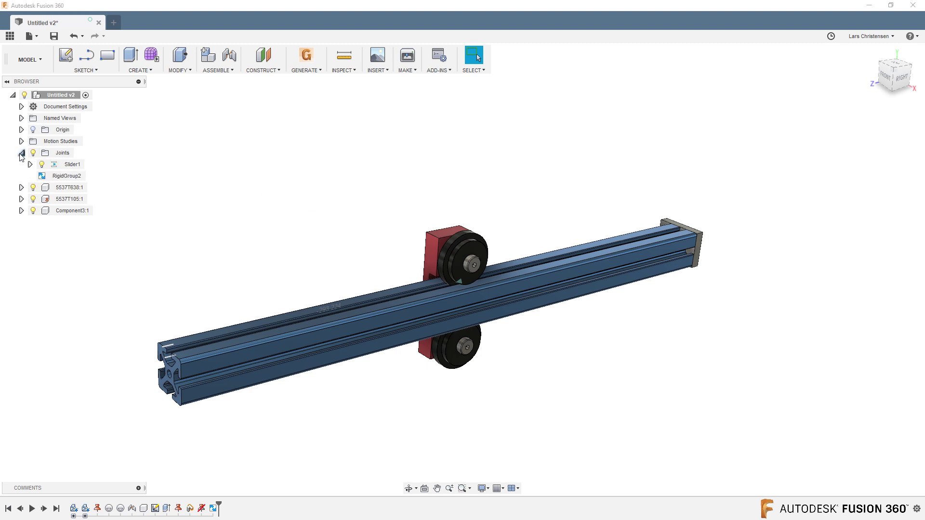
pyautogui.rightClick(73, 166)
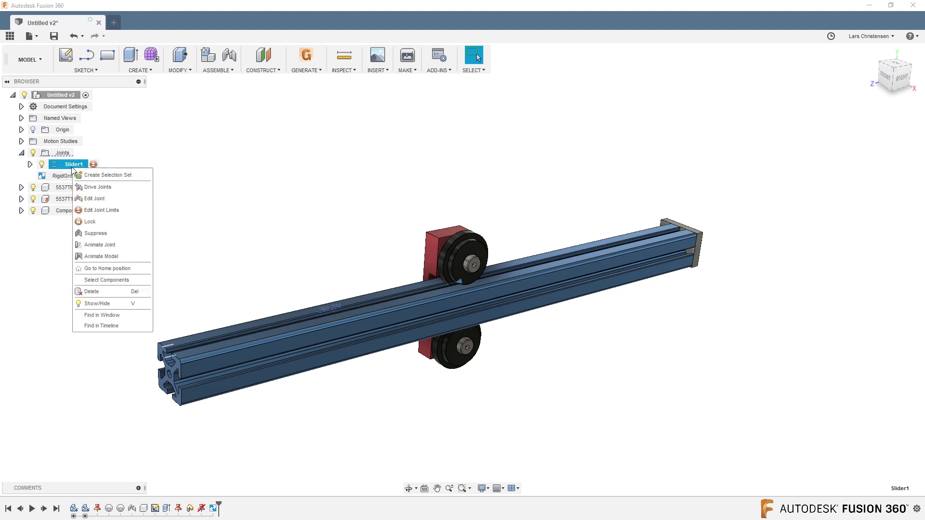
pyautogui.click(94, 211)
pyautogui.click(822, 179)
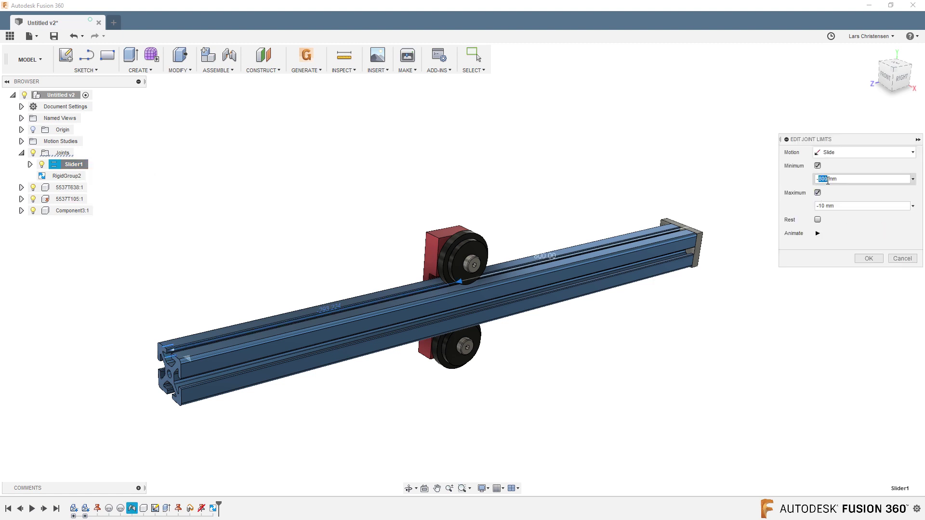
pyautogui.write('589')
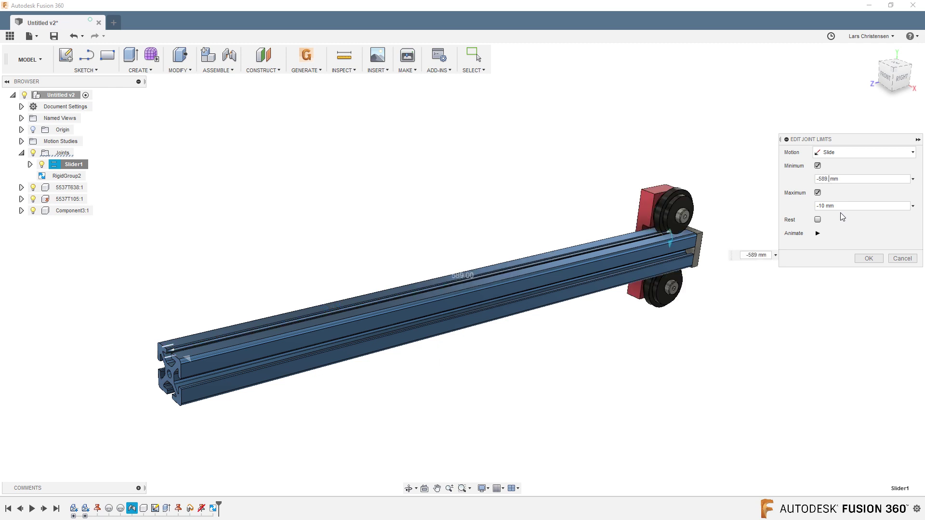
pyautogui.write('.6')
pyautogui.press('Return')
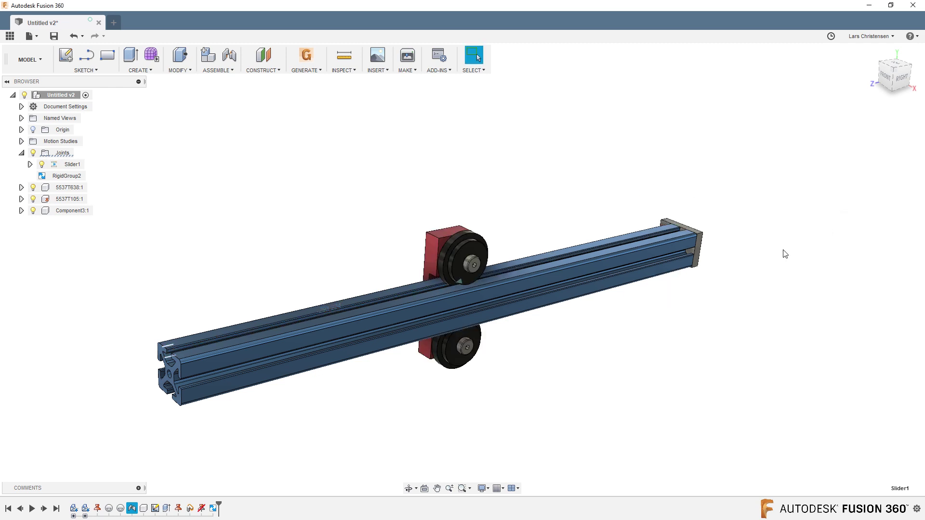
pyautogui.moveTo(466, 254); pyautogui.dragTo(415, 230)
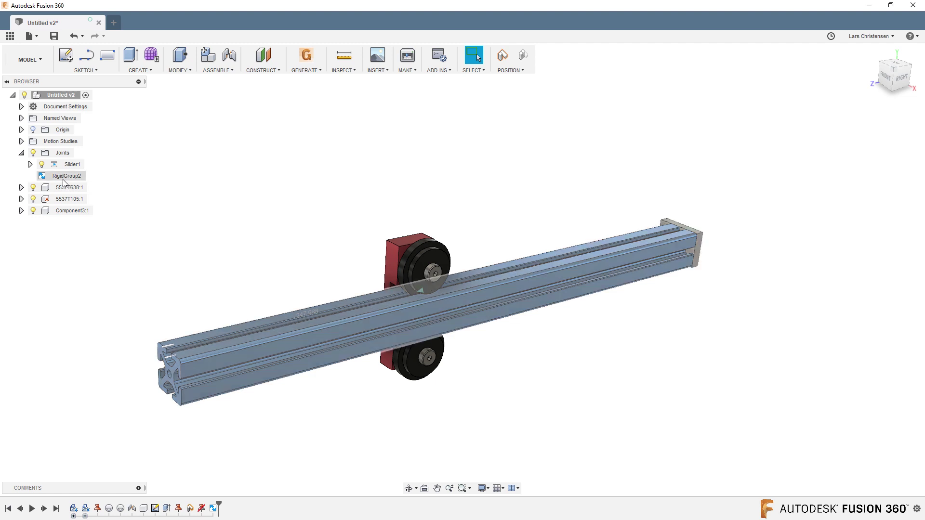
# Step: Delete RigidGroup2 and pull on the end plate to check that it is released from the rail
pyautogui.click(213, 508)
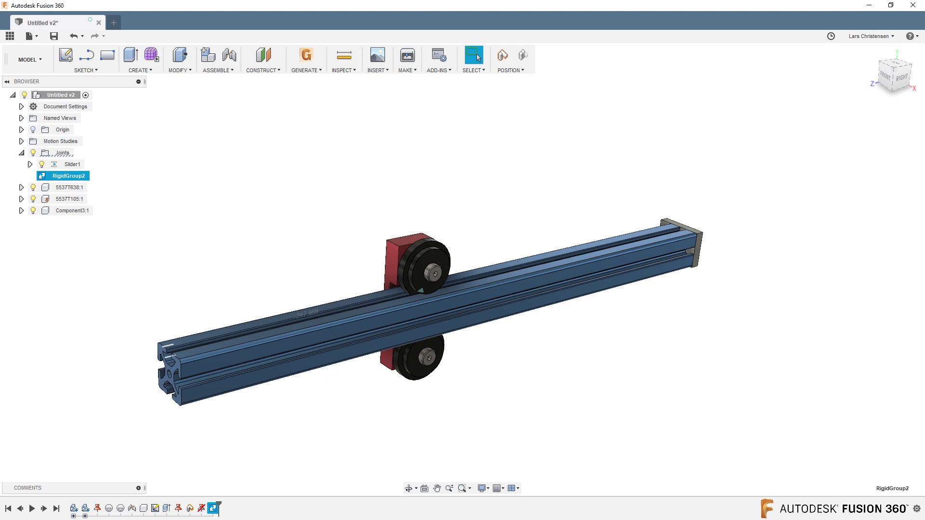
pyautogui.press('Delete')
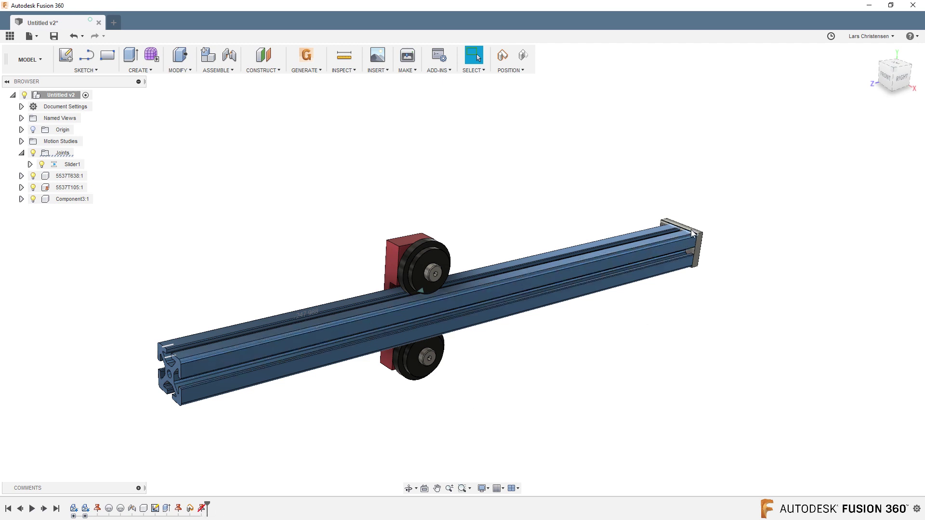
pyautogui.moveTo(691, 233); pyautogui.dragTo(764, 219)
# Step: Fix the end plate to the rail with a rigid as-built joint, continuing in the previous position without capturing the moved one
pyautogui.click(218, 71)
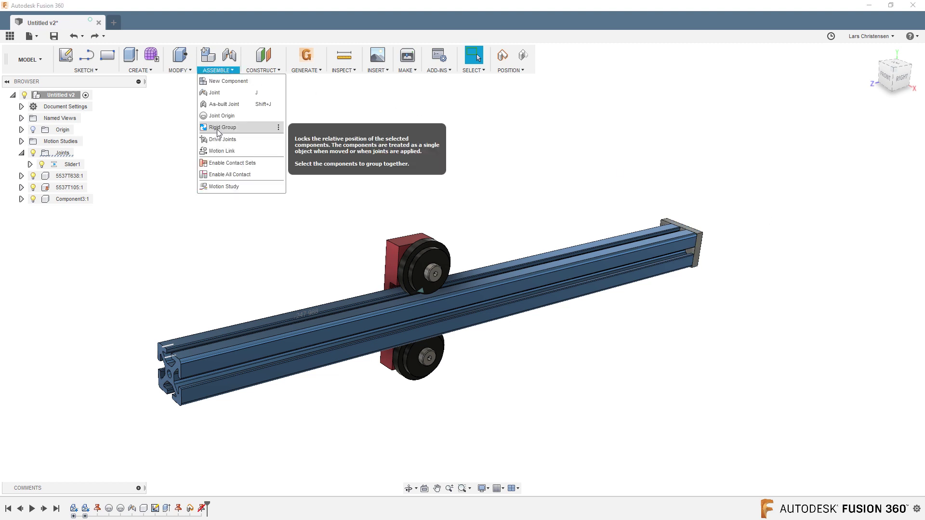
pyautogui.click(215, 104)
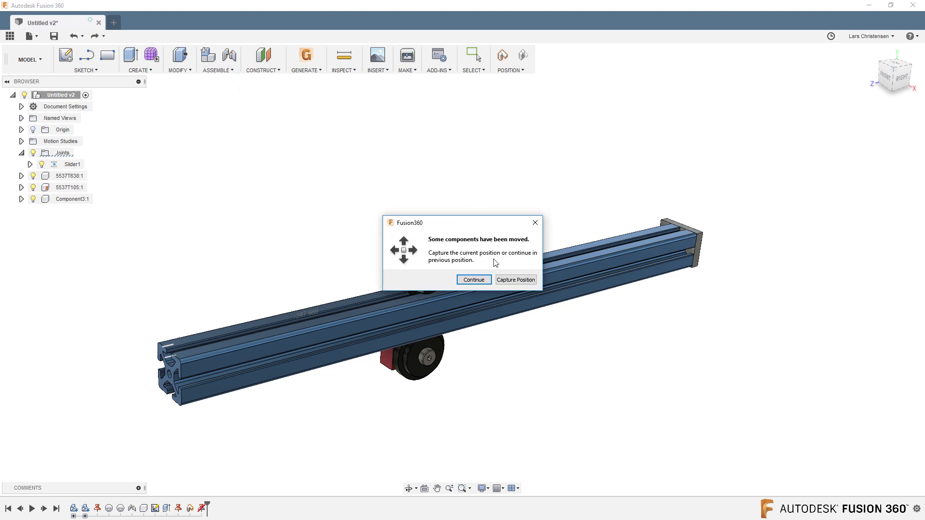
pyautogui.click(473, 278)
pyautogui.click(627, 269)
pyautogui.click(670, 250)
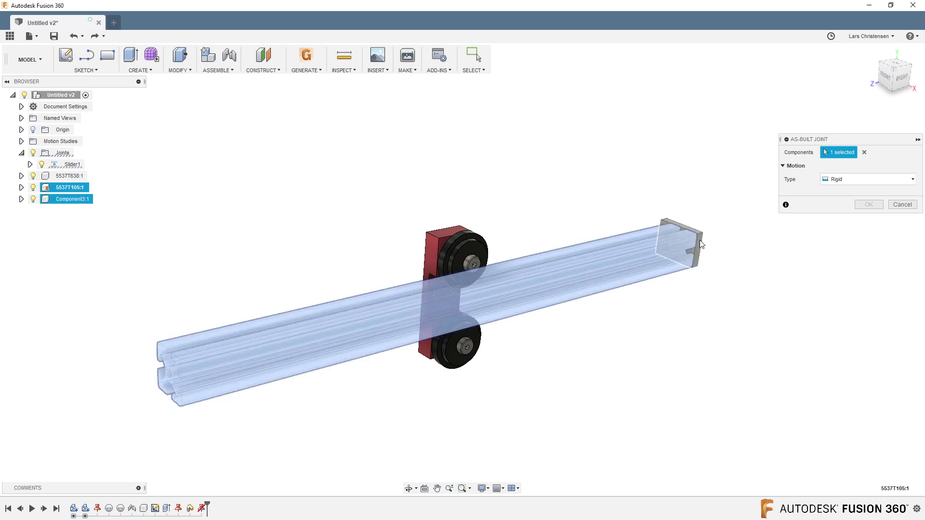
pyautogui.click(863, 218)
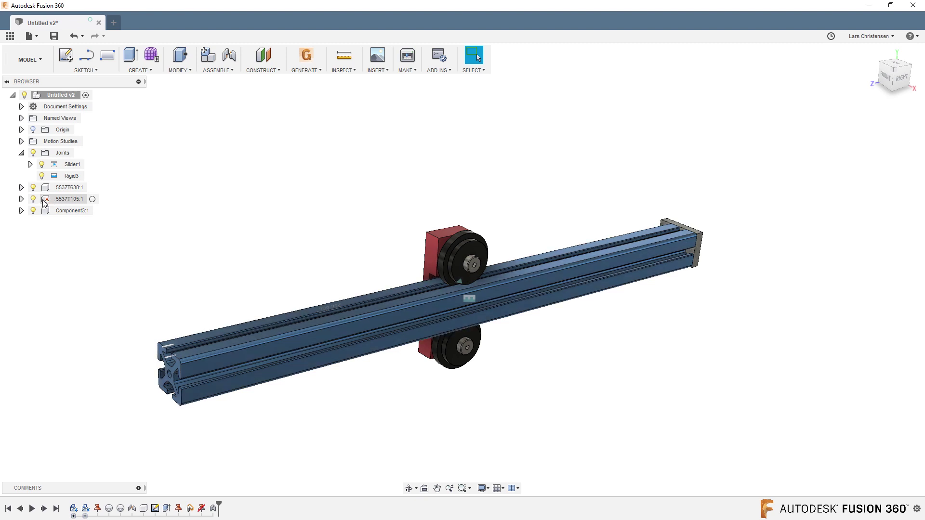
# Step: Unground the rail 5537T105:1 and fix it to the top-level assembly with a rigid as-built joint
pyautogui.rightClick(57, 201)
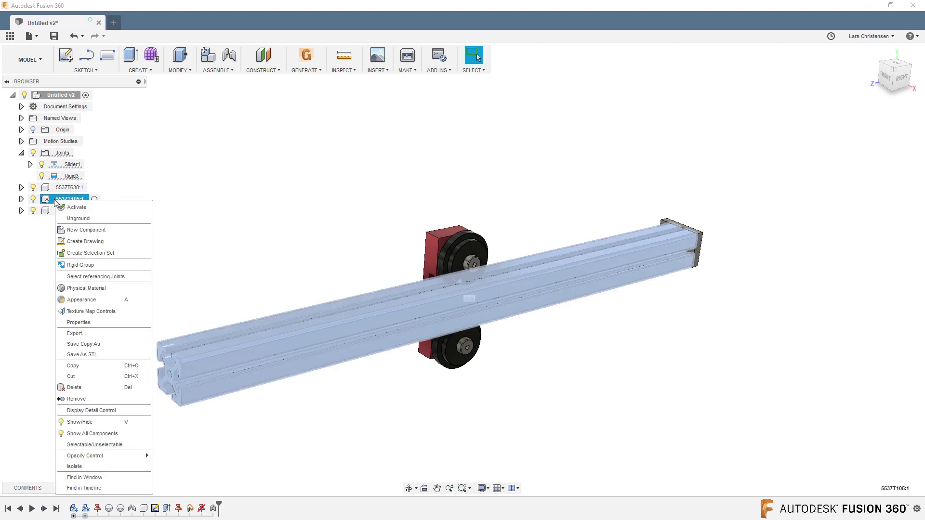
pyautogui.click(73, 219)
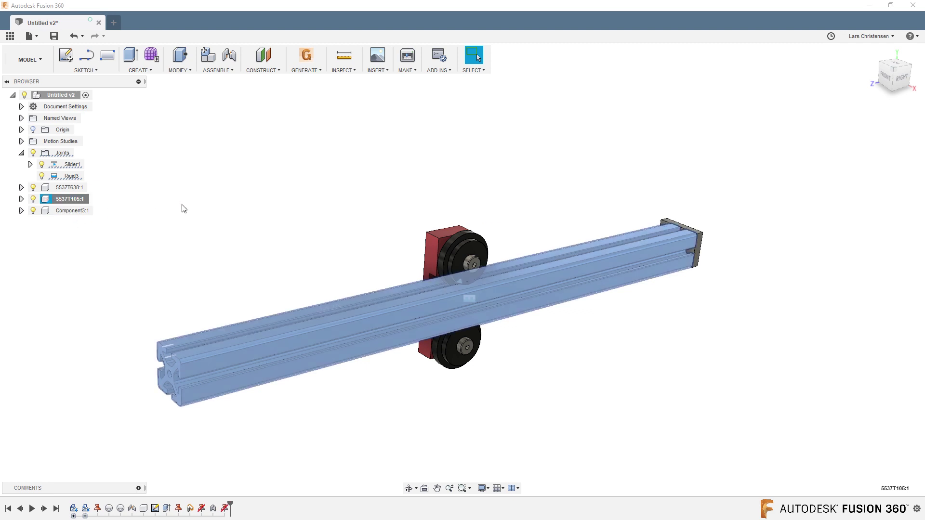
pyautogui.click(216, 70)
pyautogui.click(231, 103)
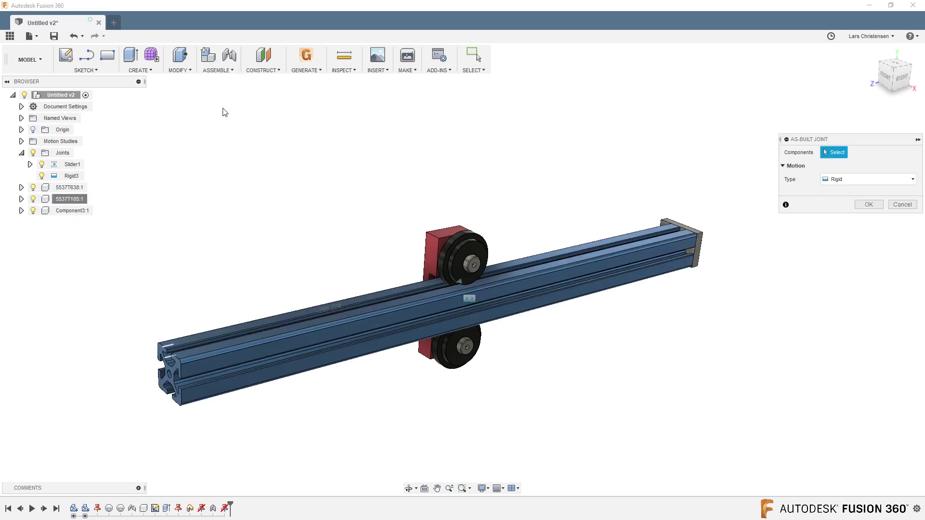
pyautogui.click(45, 199)
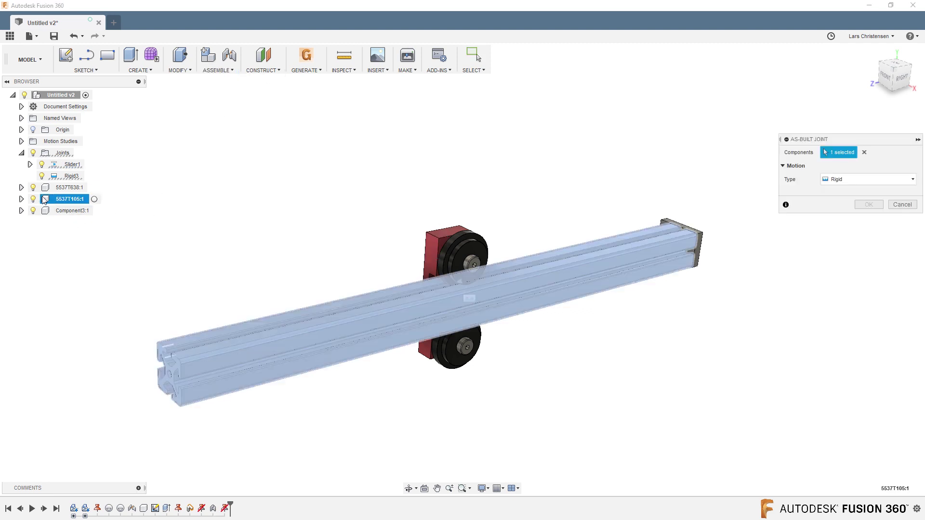
pyautogui.click(60, 100)
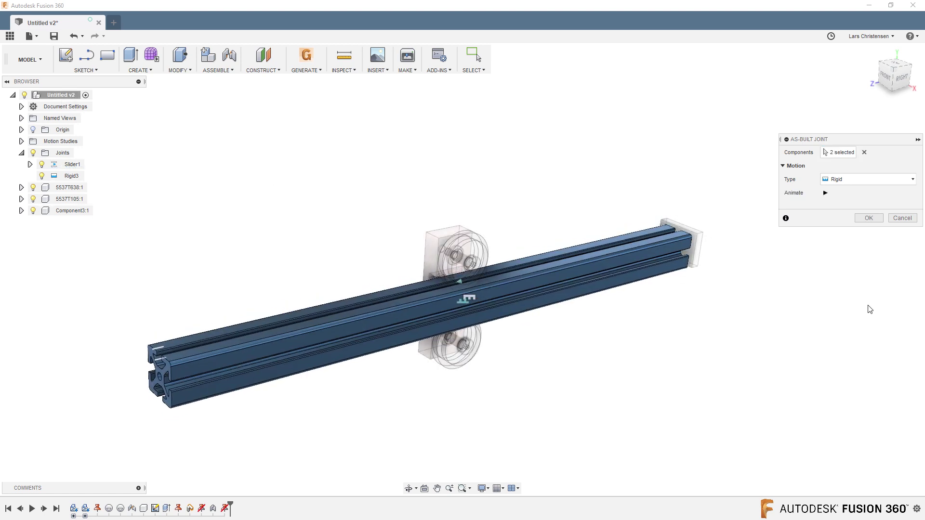
pyautogui.press('Return')
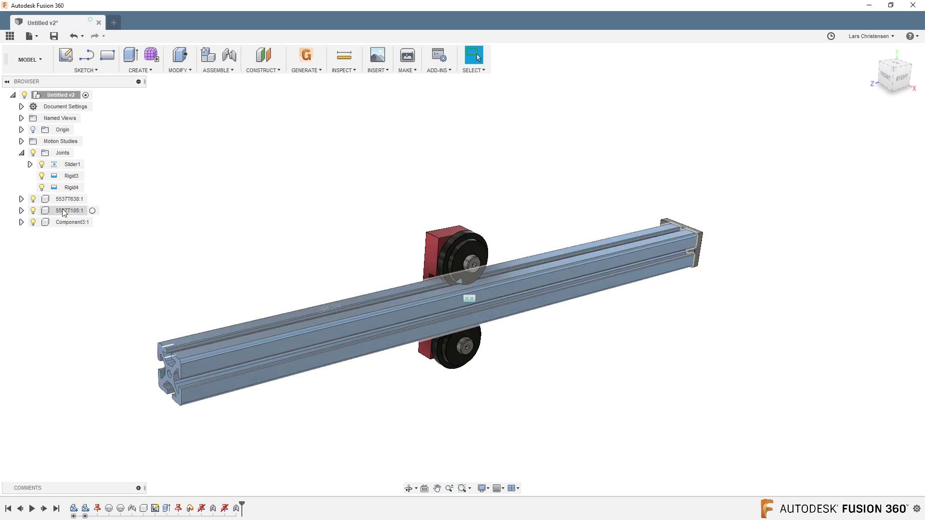
# Step: Check the rail's grounding options, slide the carriage along the rail to test its motion, and collapse the Joints folder
pyautogui.rightClick(64, 212)
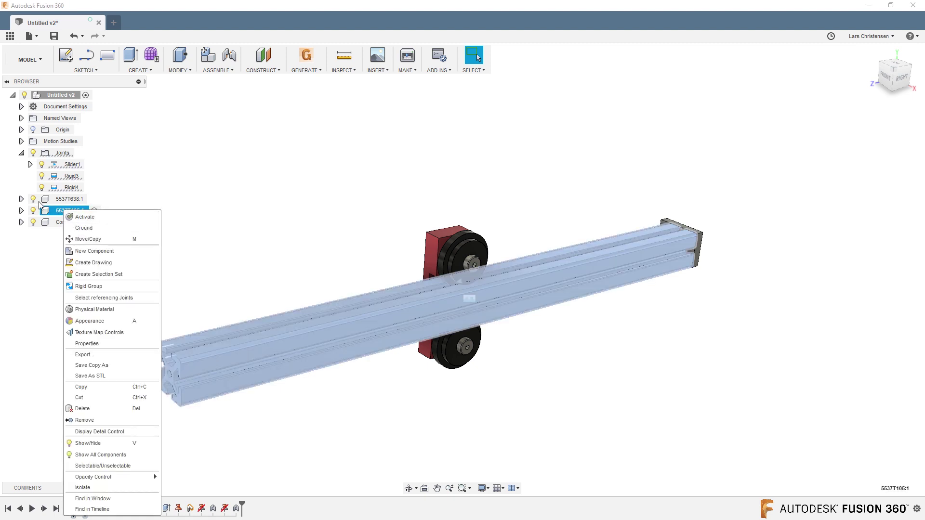
pyautogui.click(189, 161)
pyautogui.click(371, 244)
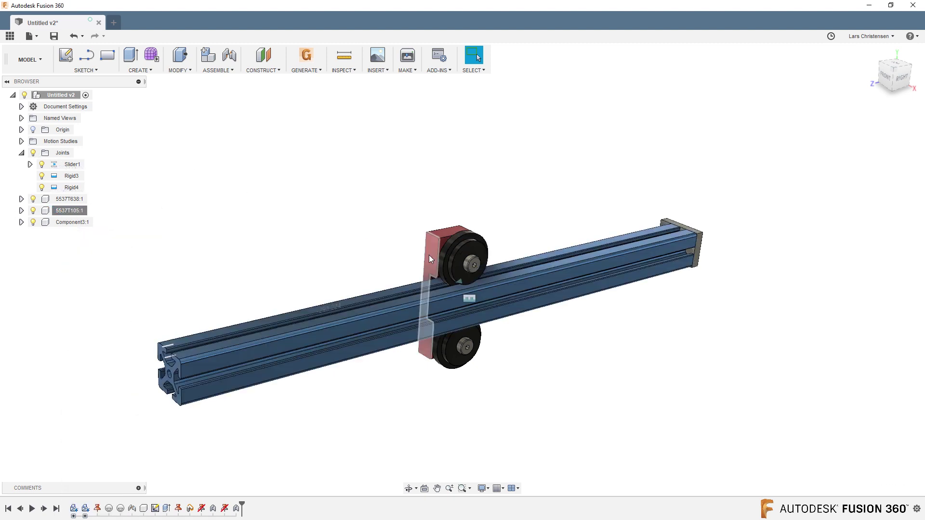
pyautogui.moveTo(430, 259); pyautogui.dragTo(514, 214)
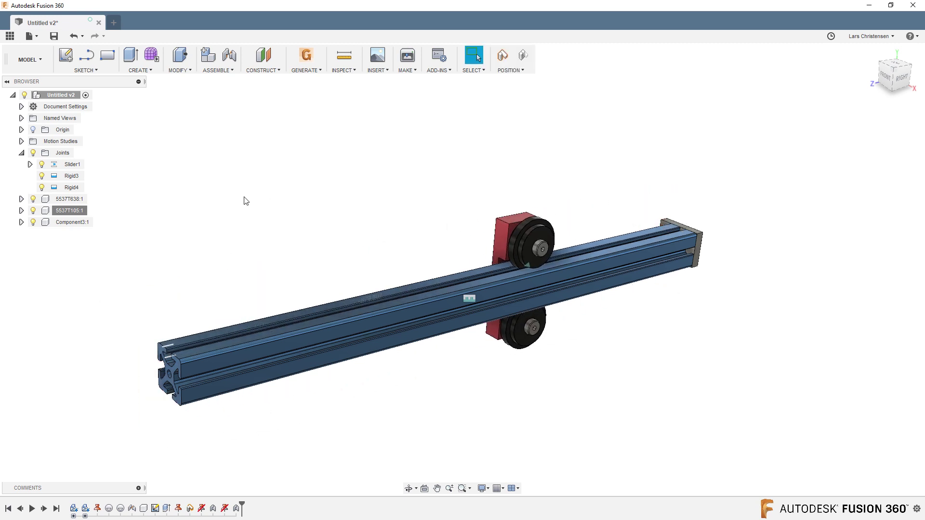
pyautogui.click(22, 153)
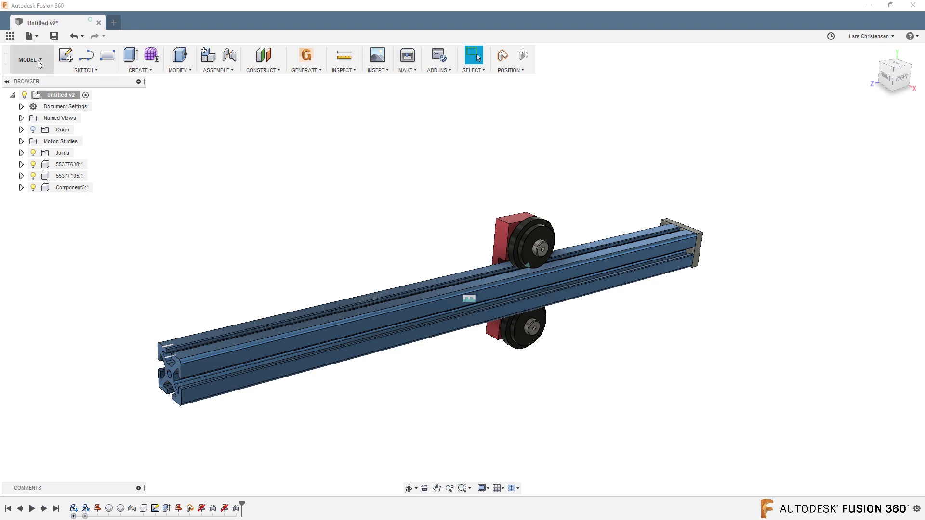
# Step: Save the design under the name Rail For Mirror in the Assembly Slider folder and close it
pyautogui.click(38, 37)
pyautogui.click(39, 113)
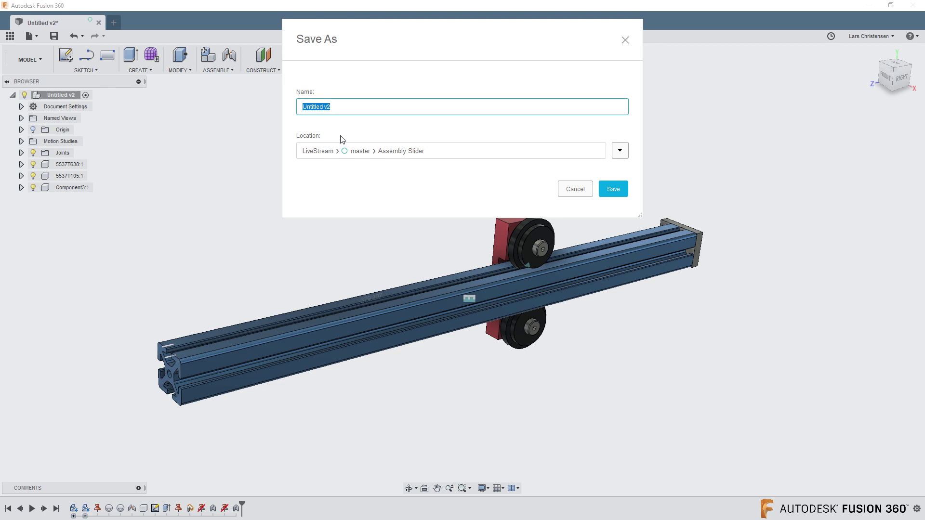
pyautogui.write('Rail For Mirror')
pyautogui.click(613, 189)
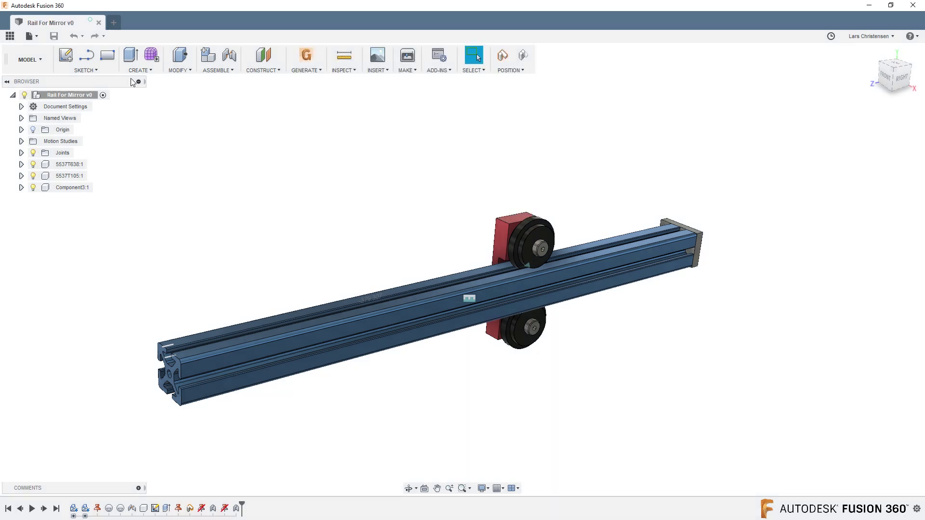
pyautogui.click(9, 36)
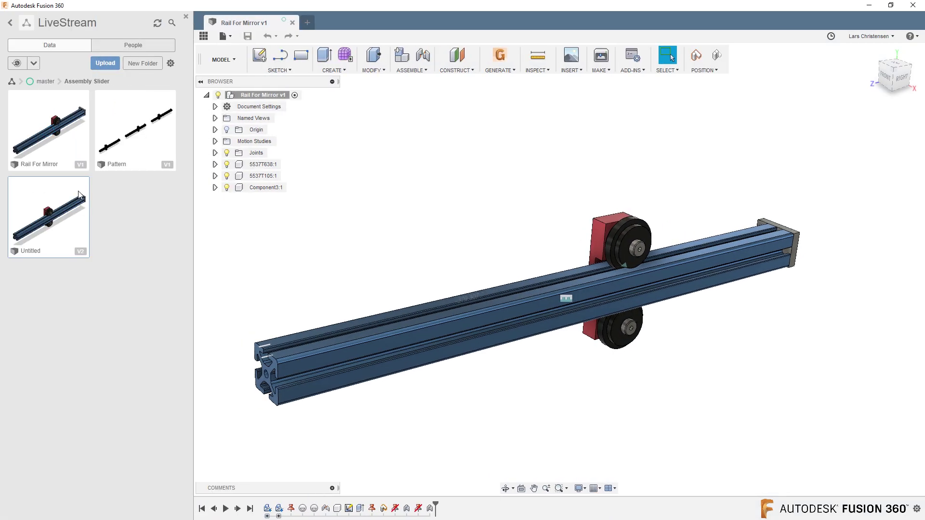
pyautogui.click(292, 23)
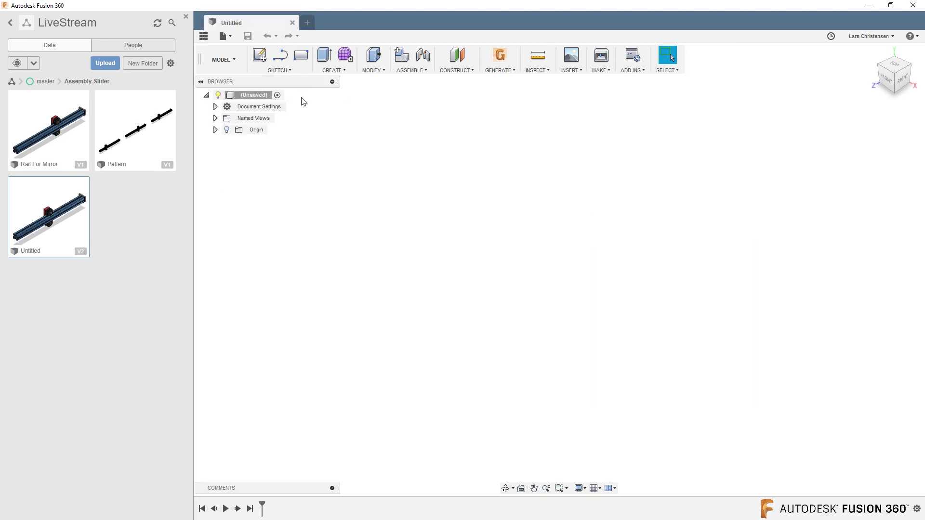
# Step: Save the new empty design as Assembly in the Assembly Slider folder
pyautogui.click(247, 36)
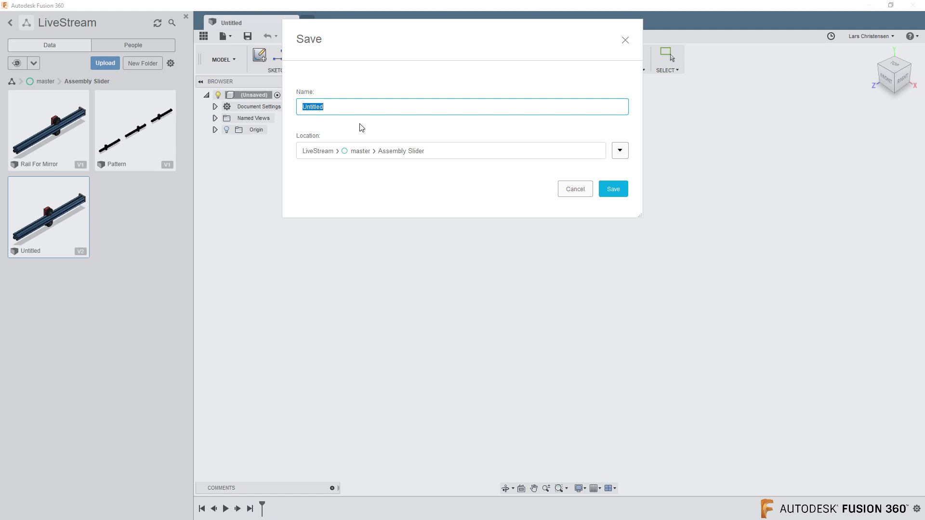
pyautogui.write('Assembly')
pyautogui.press('Return')
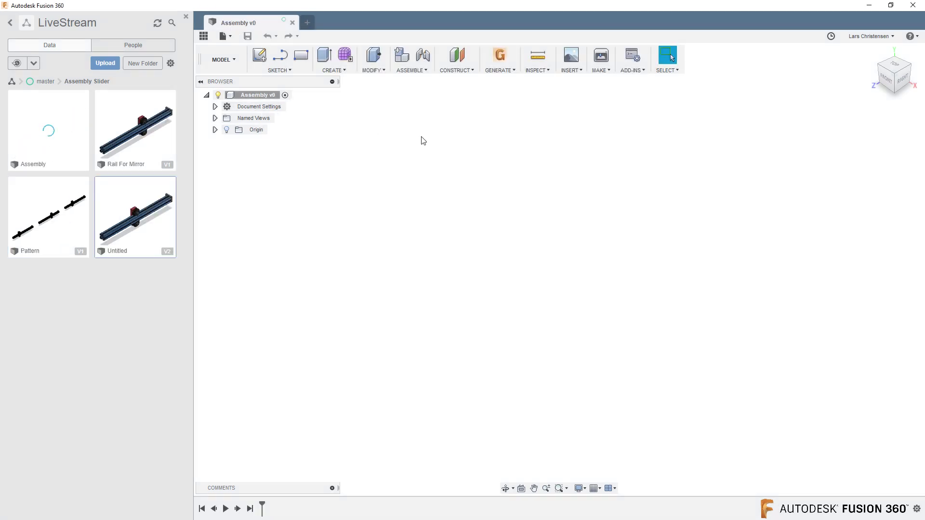
# Step: Insert Rail For Mirror into the Assembly design without moving it, and break its link to the source file
pyautogui.rightClick(126, 135)
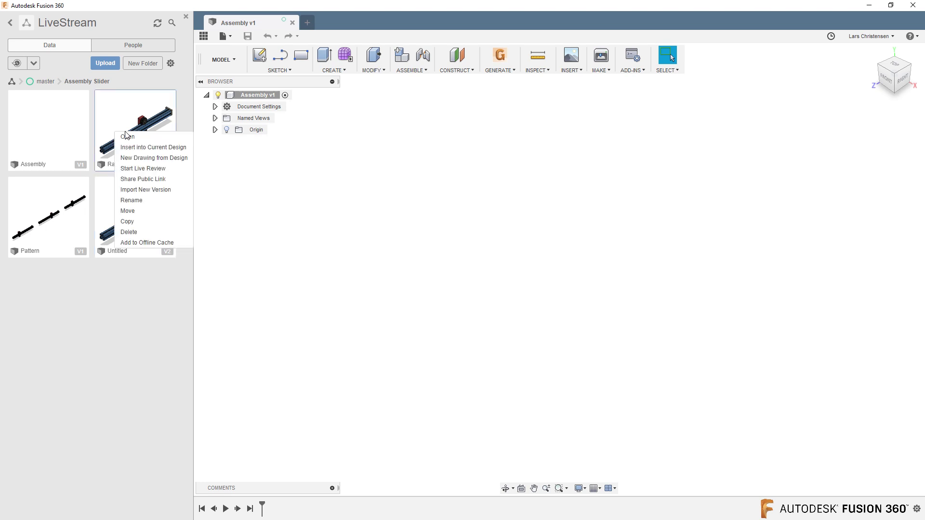
pyautogui.click(154, 147)
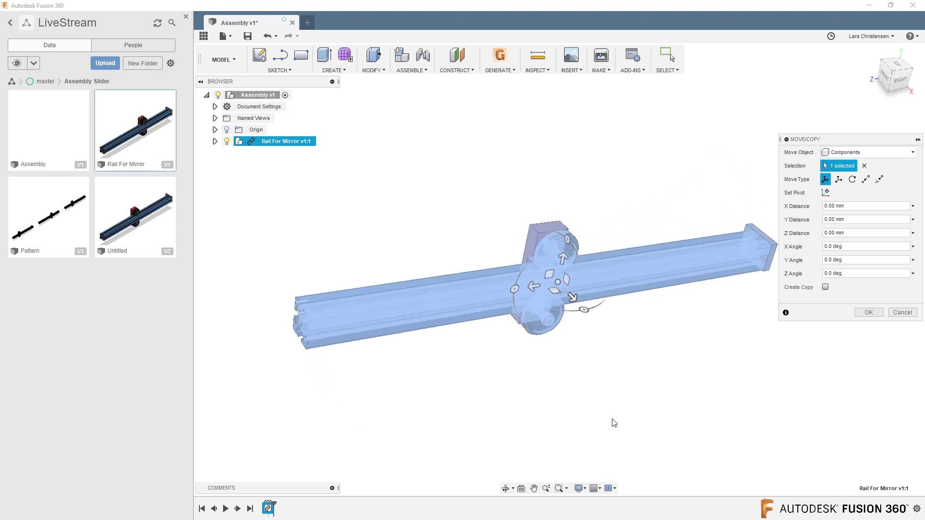
pyautogui.click(876, 313)
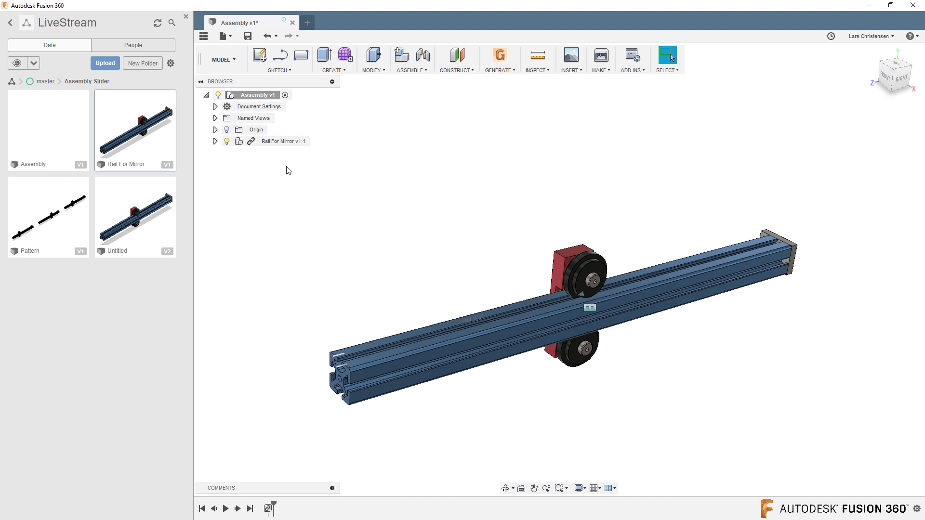
pyautogui.rightClick(265, 143)
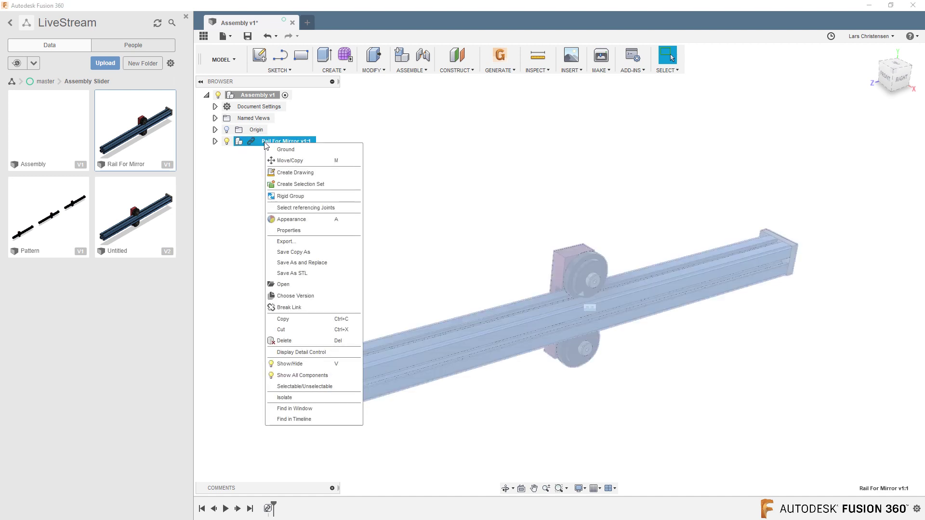
pyautogui.click(288, 308)
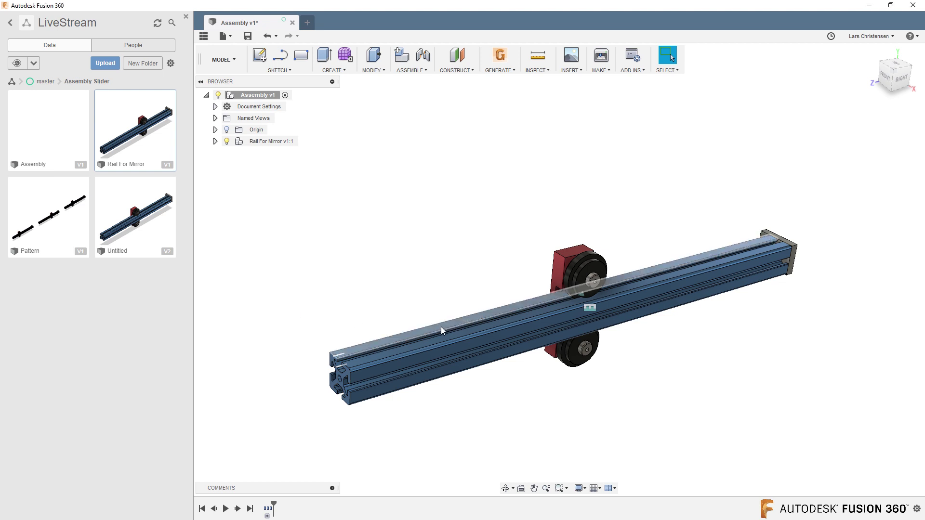
pyautogui.keyDown('shift'); pyautogui.moveTo(440, 326); pyautogui.dragTo(428, 301, button='middle'); pyautogui.keyUp('shift')
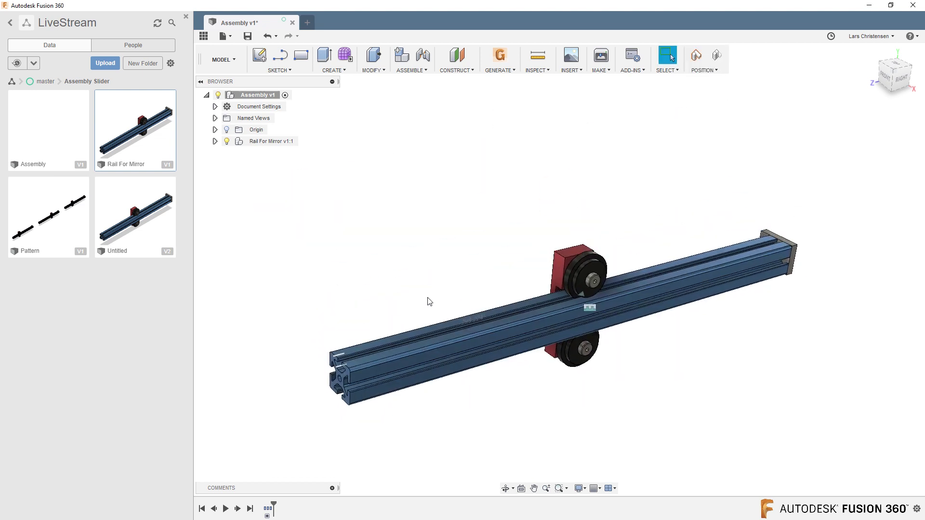
# Step: Fix rail 5537T105:1 to the top-level assembly with a rigid as-built joint and slide the carriage to test its motion
pyautogui.click(215, 142)
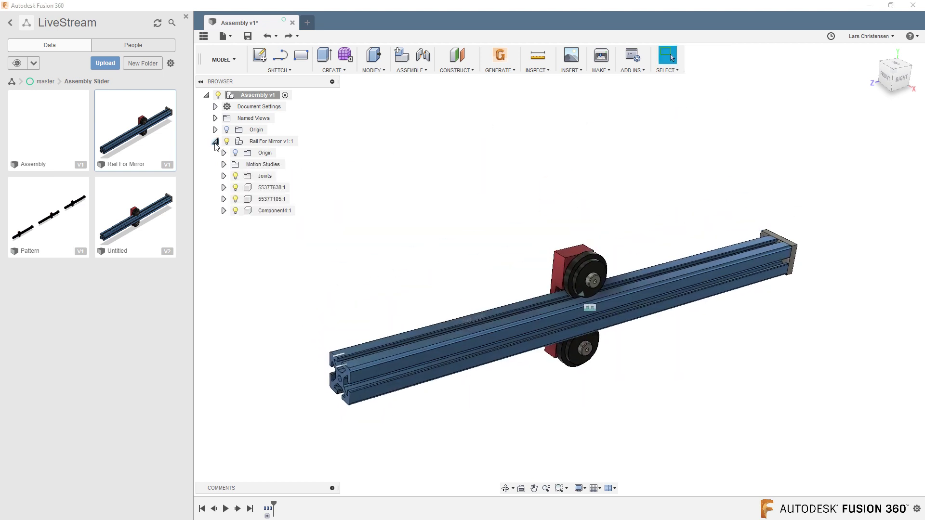
pyautogui.click(412, 70)
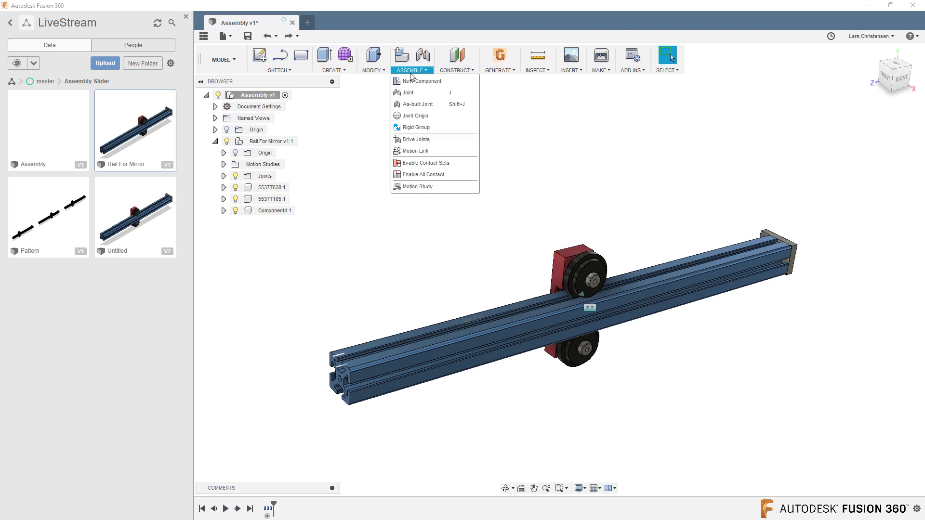
pyautogui.click(416, 104)
pyautogui.click(266, 199)
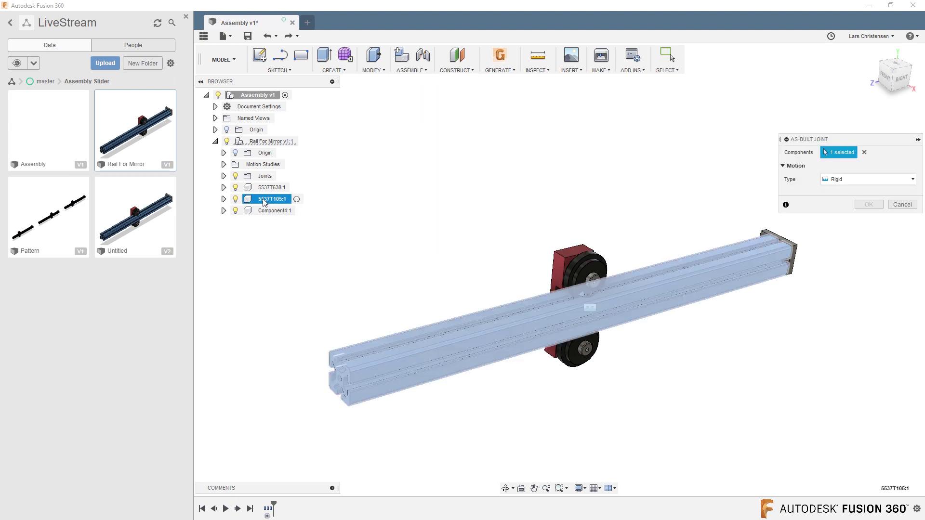
pyautogui.click(257, 95)
pyautogui.click(868, 213)
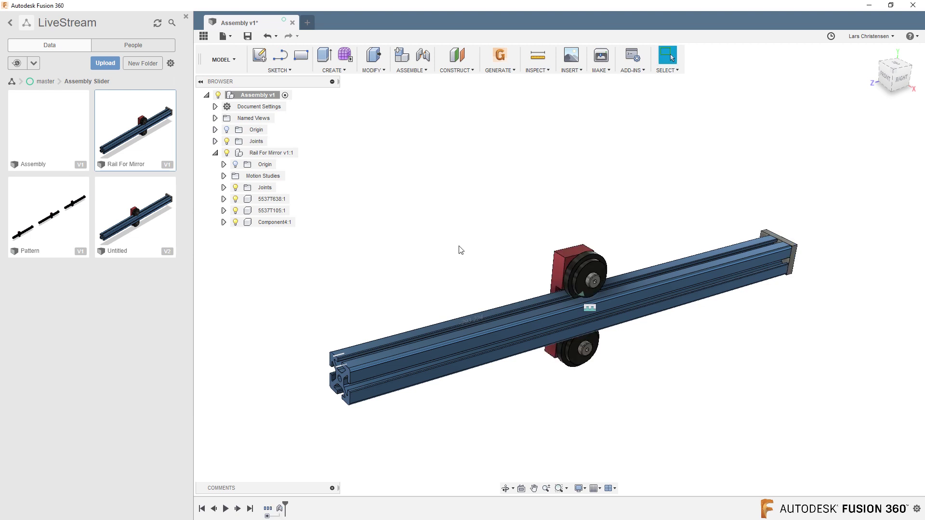
pyautogui.moveTo(560, 266); pyautogui.dragTo(470, 279)
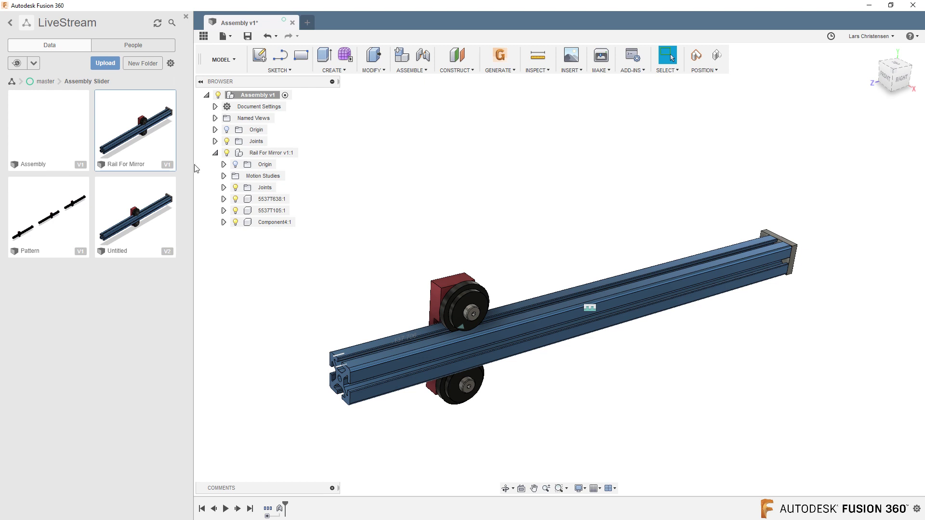
# Step: Insert a second Rail For Mirror, moved about -500 mm along X and rotated -180 degrees about Z
pyautogui.rightClick(133, 127)
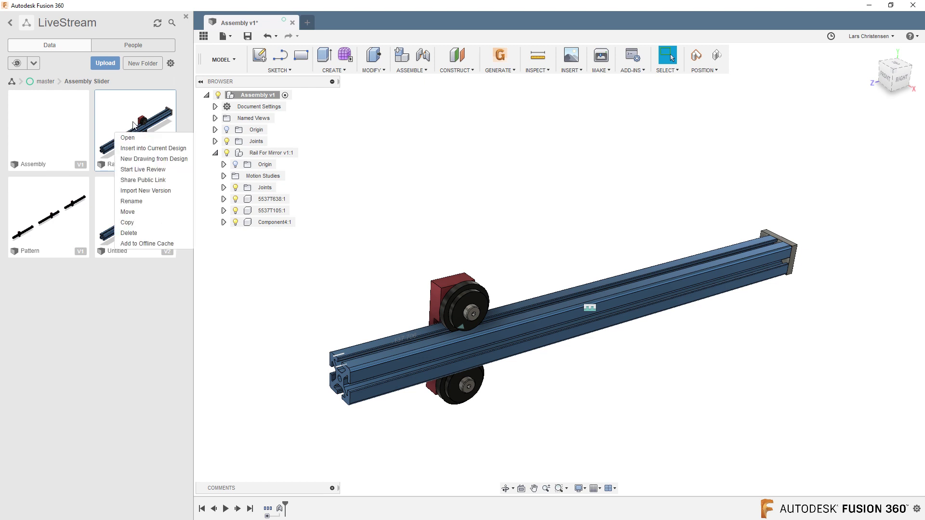
pyautogui.click(140, 149)
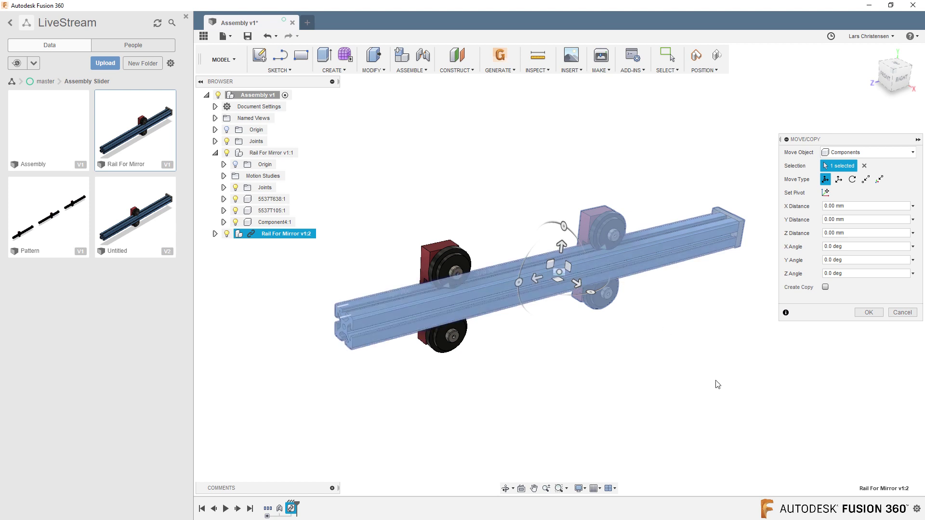
pyautogui.scroll(-2, 716, 381)
pyautogui.click(607, 303)
pyautogui.moveTo(607, 304); pyautogui.dragTo(416, 207)
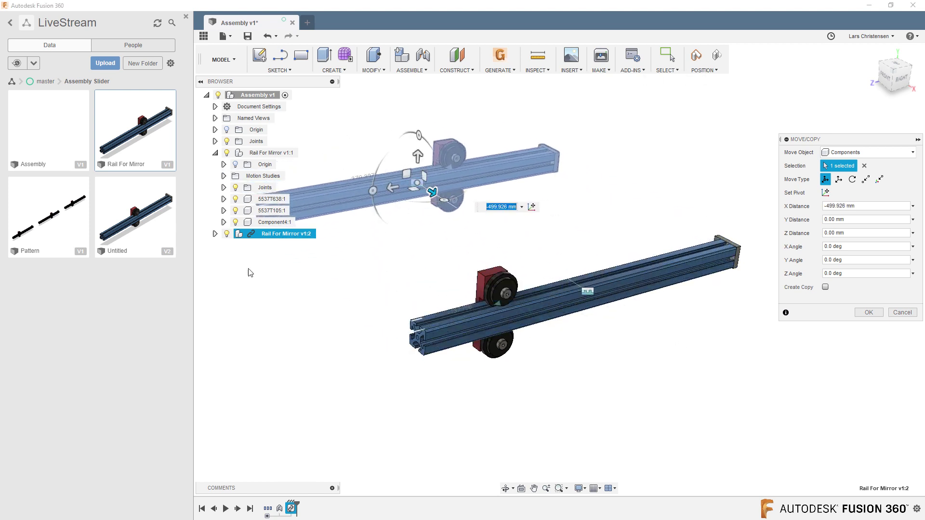
pyautogui.scroll(-3, 431, 387)
pyautogui.scroll(2, 417, 319)
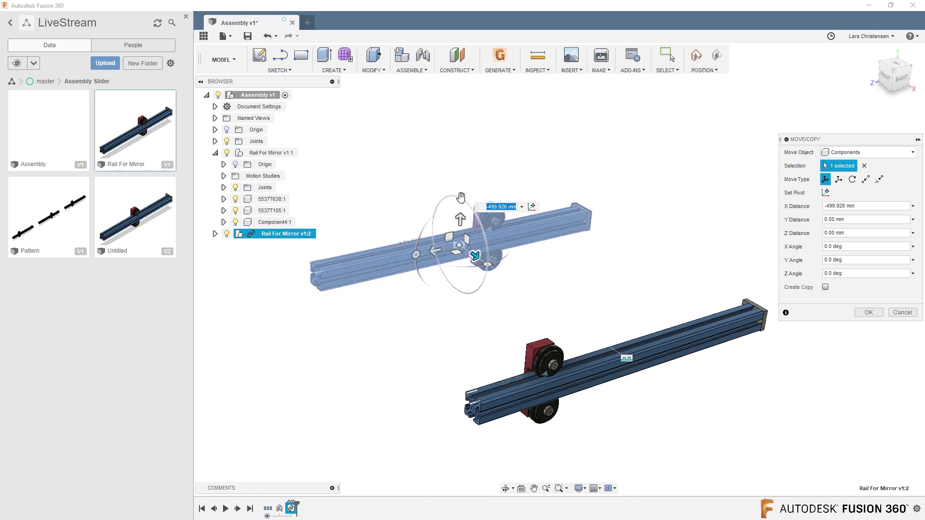
pyautogui.moveTo(462, 198); pyautogui.dragTo(457, 320)
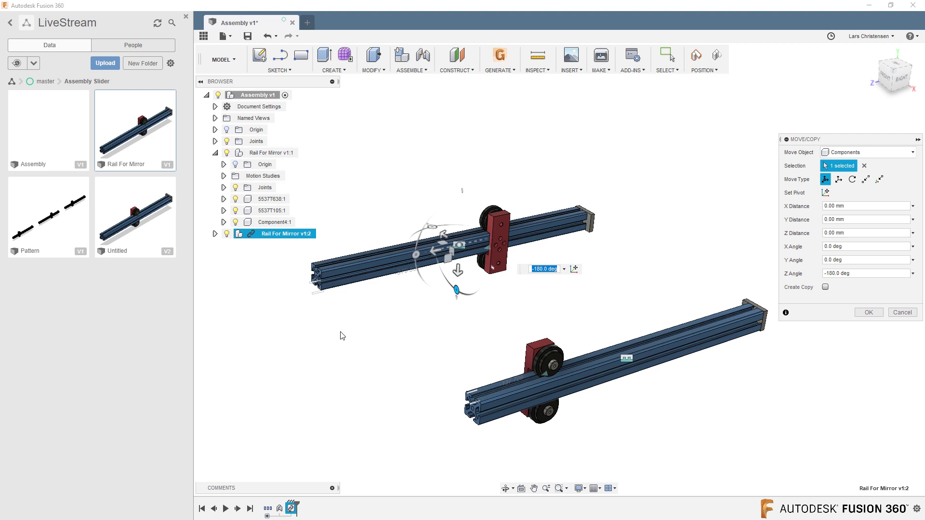
pyautogui.click(865, 312)
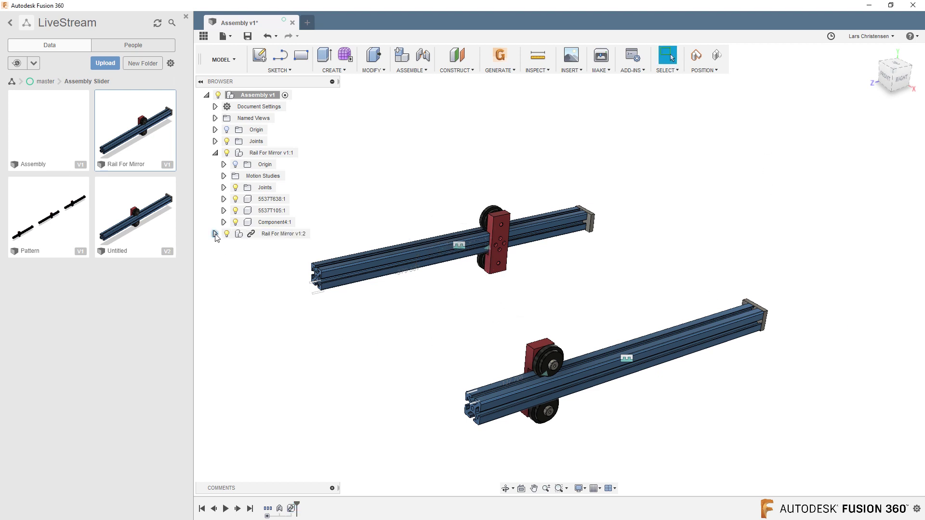
# Step: Break the link of the second Rail For Mirror, continuing with the components in their previous position
pyautogui.rightClick(265, 232)
pyautogui.click(280, 396)
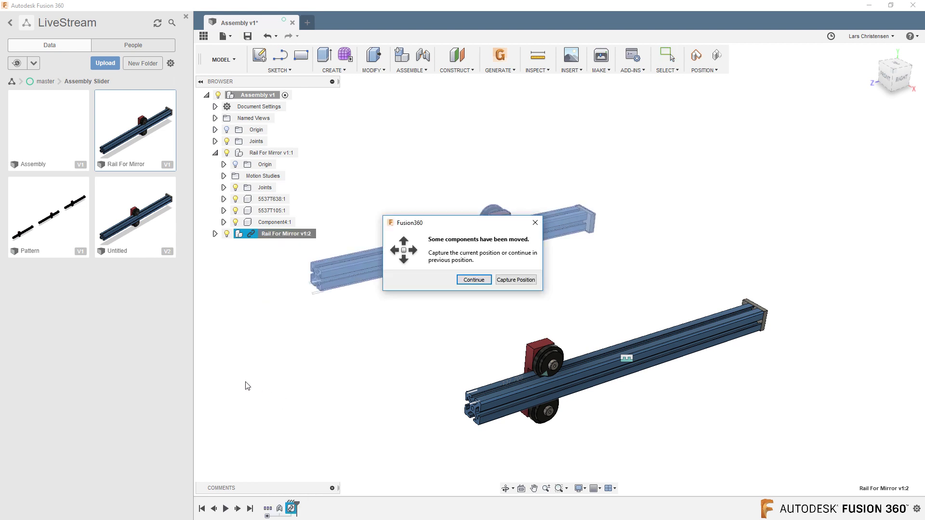
pyautogui.click(477, 280)
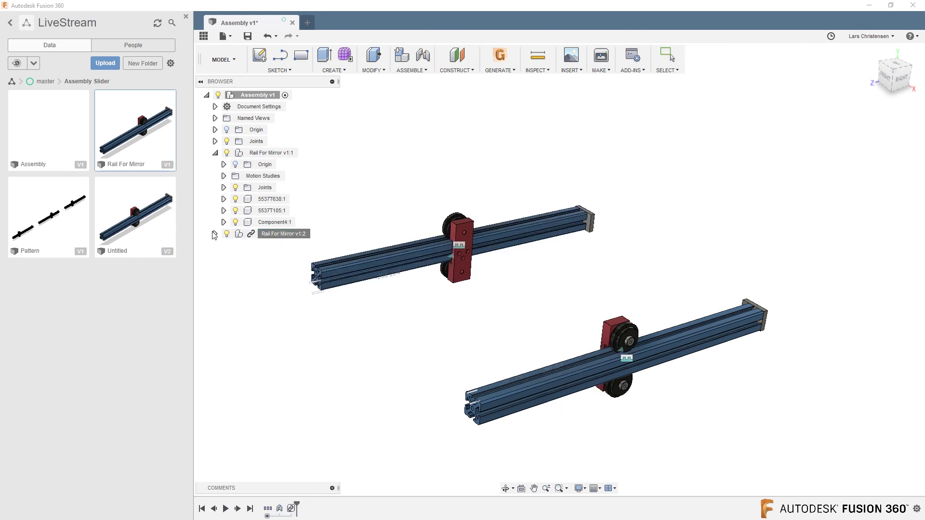
# Step: Fix rail 5537T105 (1):1 to the top-level assembly with a rigid as-built joint and test the sliding of both carriages
pyautogui.click(216, 234)
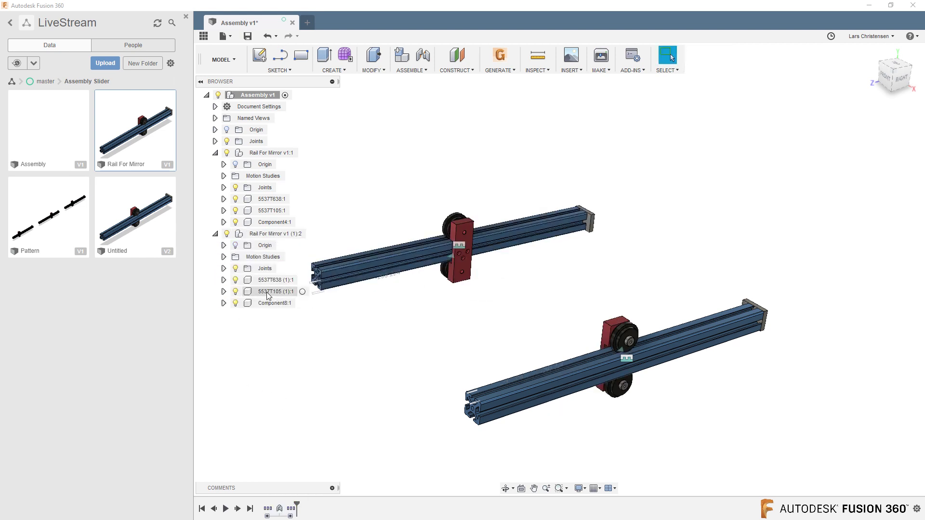
pyautogui.click(407, 72)
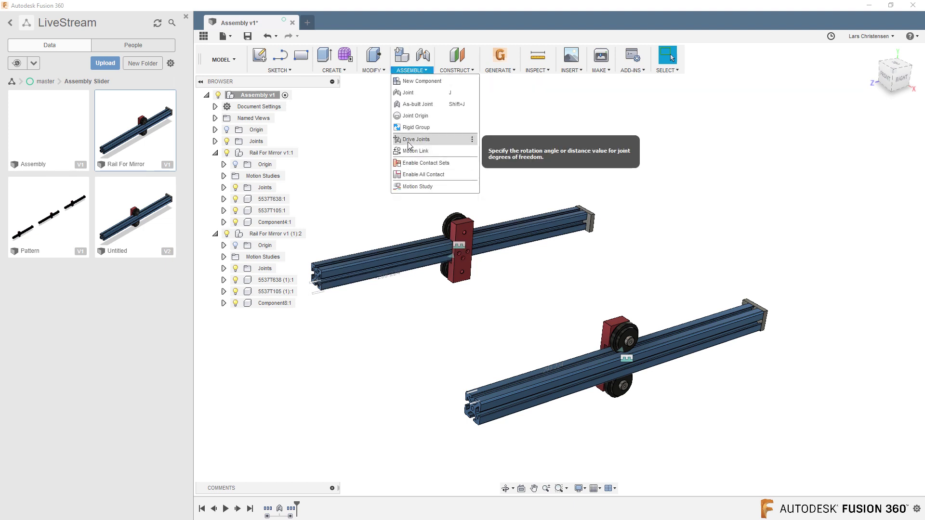
pyautogui.click(417, 105)
pyautogui.click(266, 291)
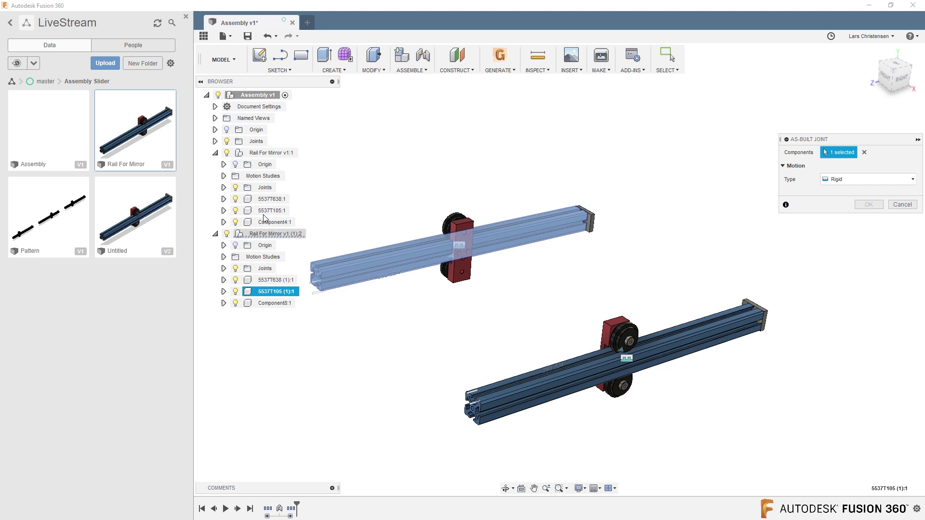
pyautogui.click(251, 97)
pyautogui.click(868, 218)
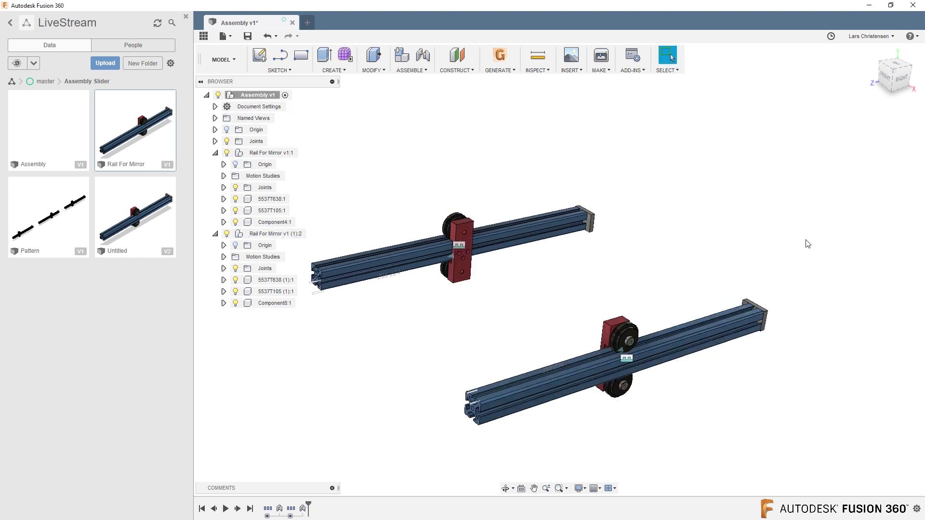
pyautogui.moveTo(455, 273); pyautogui.dragTo(500, 251)
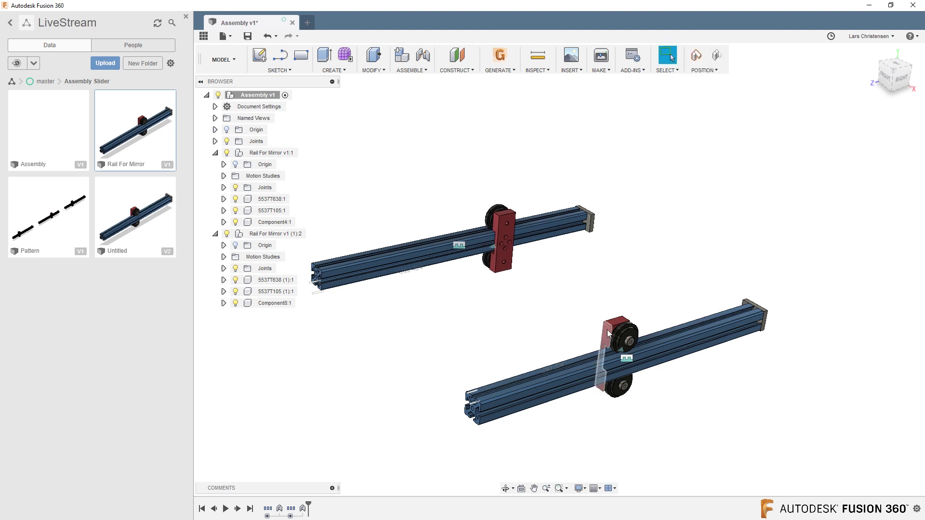
pyautogui.moveTo(607, 329); pyautogui.dragTo(481, 333)
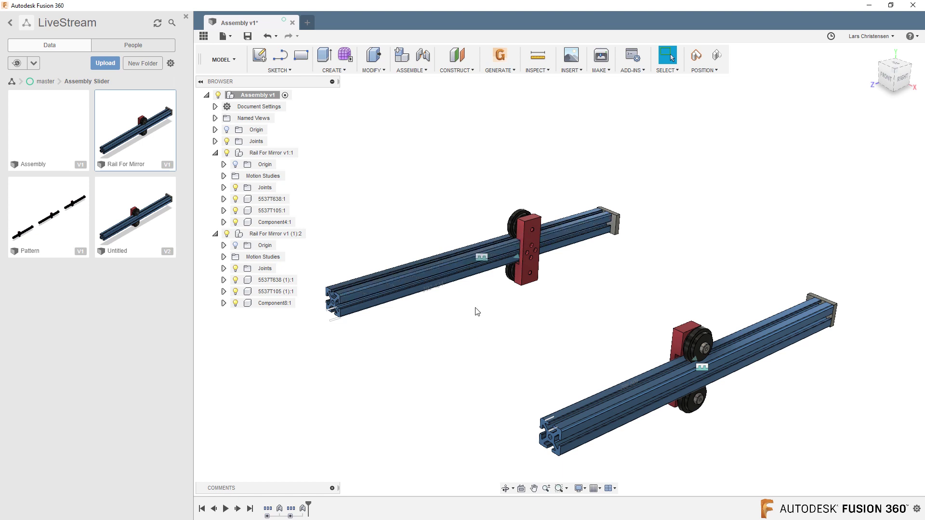
# Step: Delete the carriage 5537T638 (1):1 from the second rail despite its timeline references
pyautogui.click(272, 280)
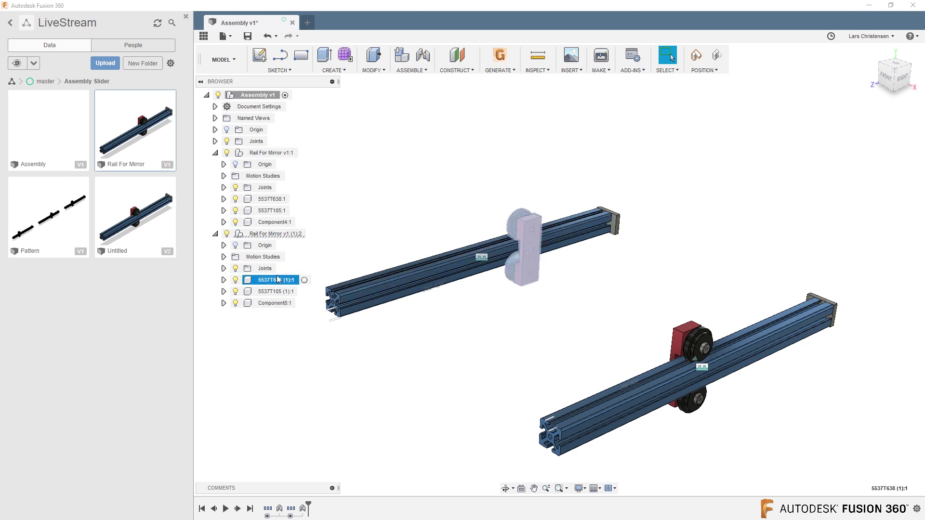
pyautogui.press('Delete')
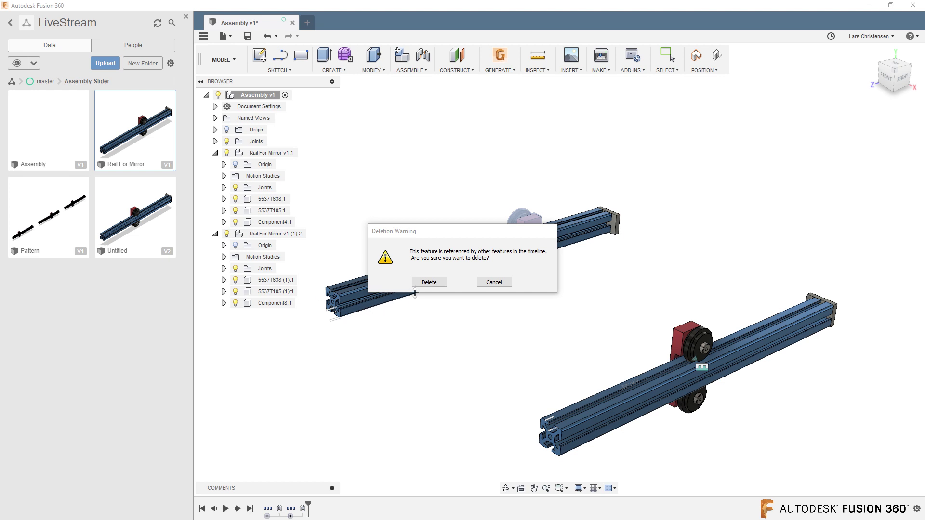
pyautogui.click(427, 283)
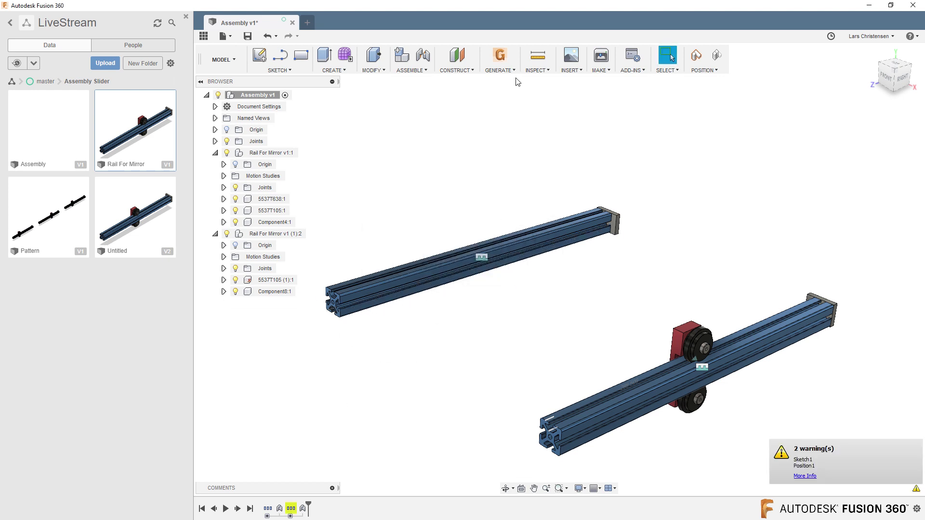
# Step: Create a midplane between the facing side faces of the two rails, continuing with the components in their previous position
pyautogui.click(457, 71)
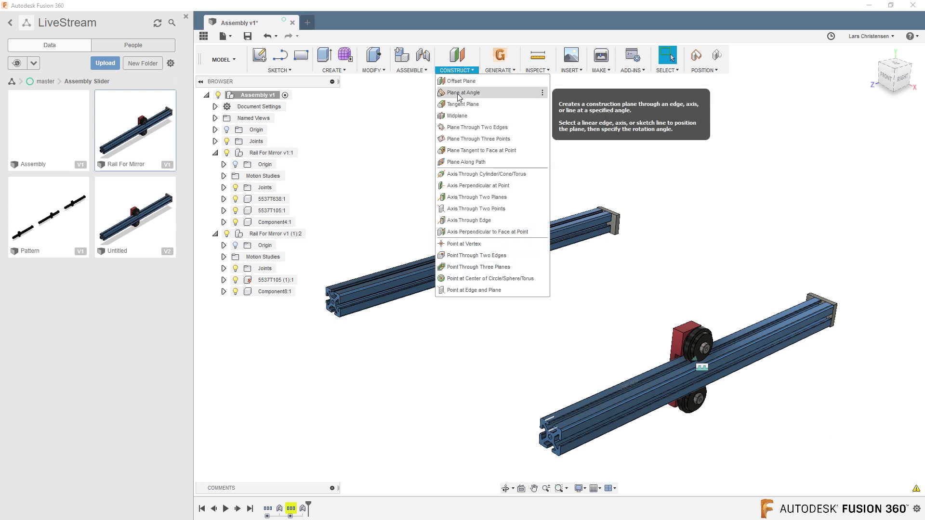
pyautogui.click(462, 116)
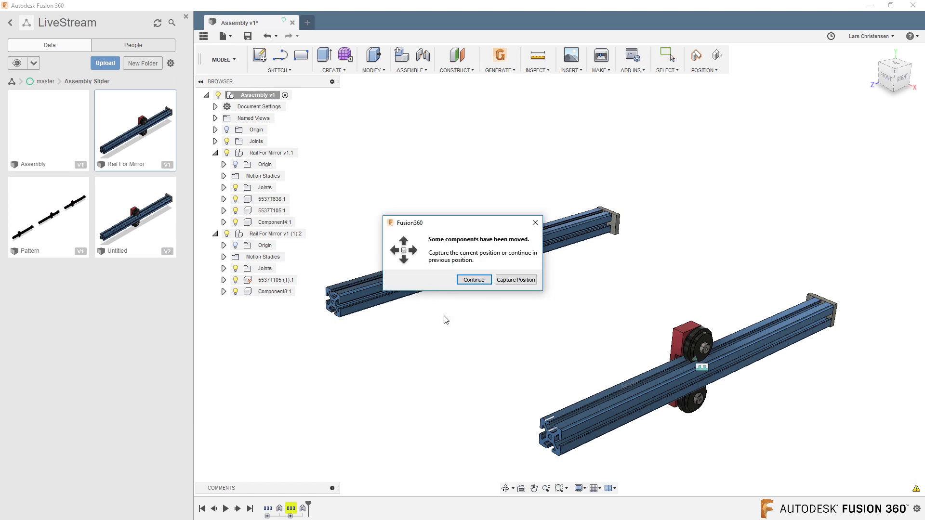
pyautogui.click(472, 280)
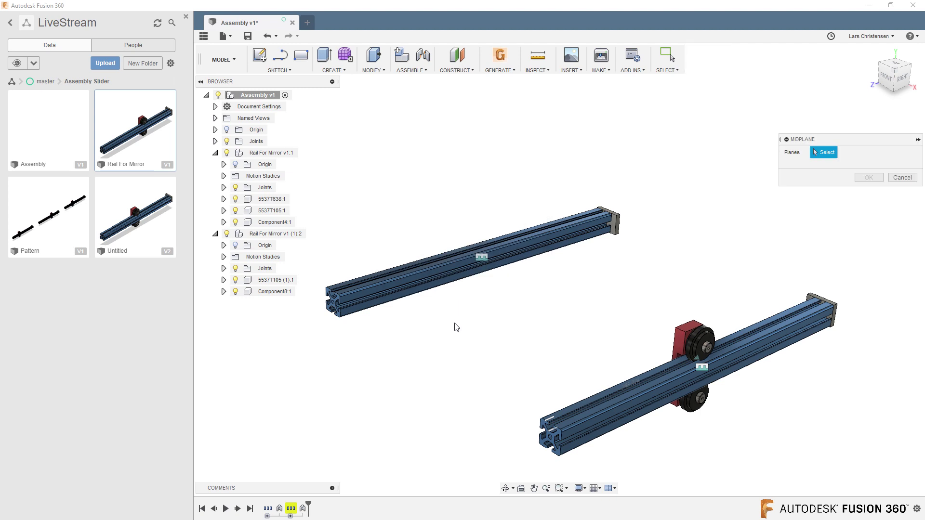
pyautogui.click(444, 268)
pyautogui.keyDown('shift'); pyautogui.moveTo(530, 334); pyautogui.dragTo(714, 287, button='middle'); pyautogui.keyUp('shift')
pyautogui.click(714, 287)
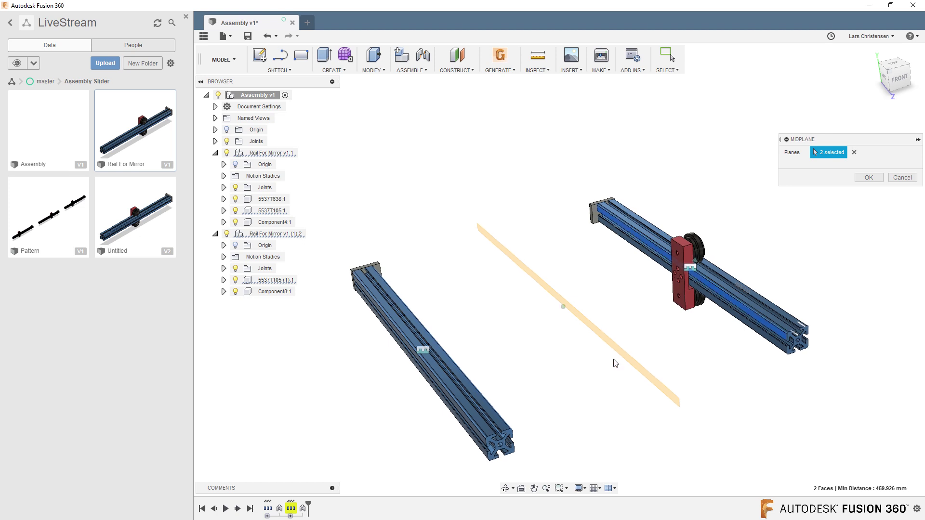
pyautogui.click(869, 177)
# Step: Mirror the carriage component 5537T638:1 of the first rail across the midplane between the two rails
pyautogui.keyDown('shift'); pyautogui.moveTo(613, 320); pyautogui.dragTo(530, 260, button='middle'); pyautogui.keyUp('shift')
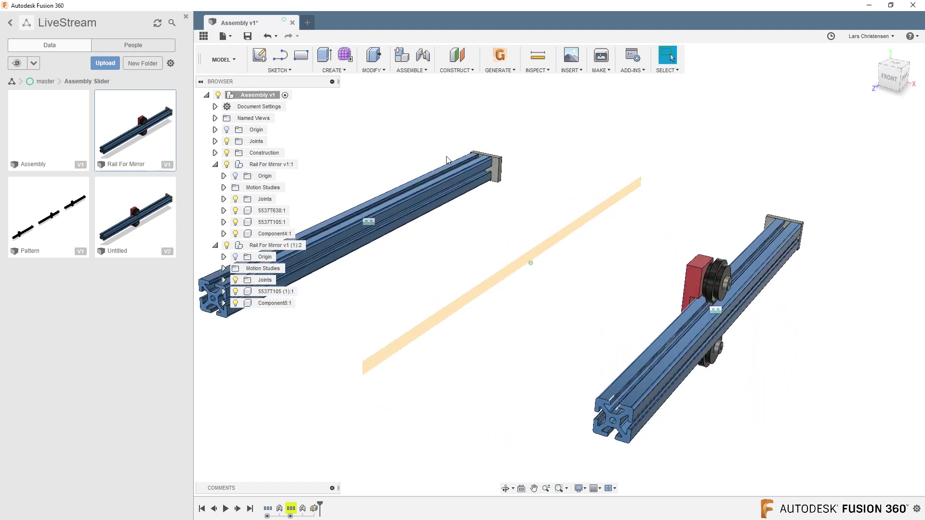
pyautogui.click(332, 70)
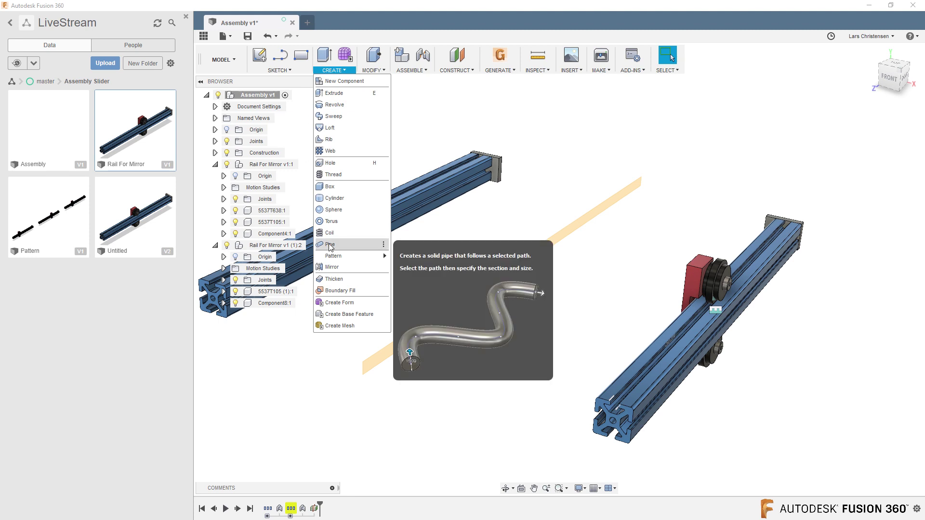
pyautogui.click(332, 266)
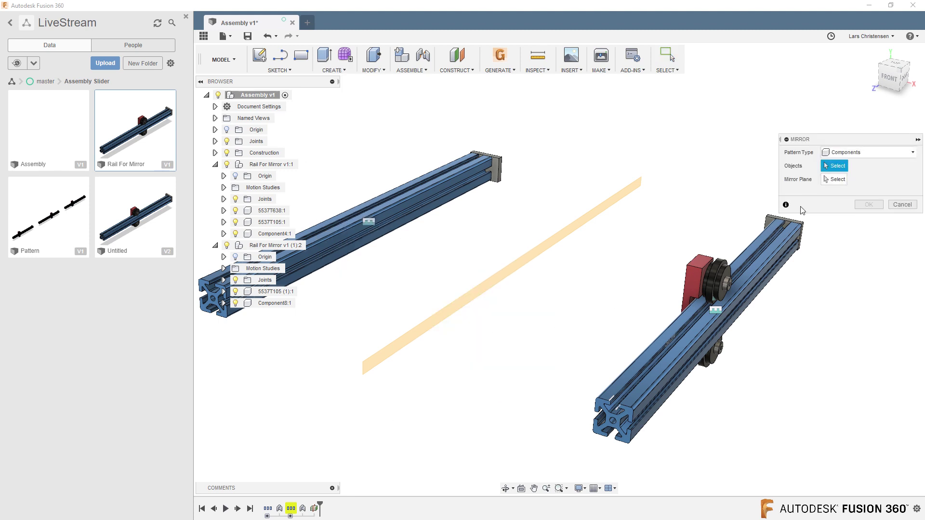
pyautogui.click(270, 211)
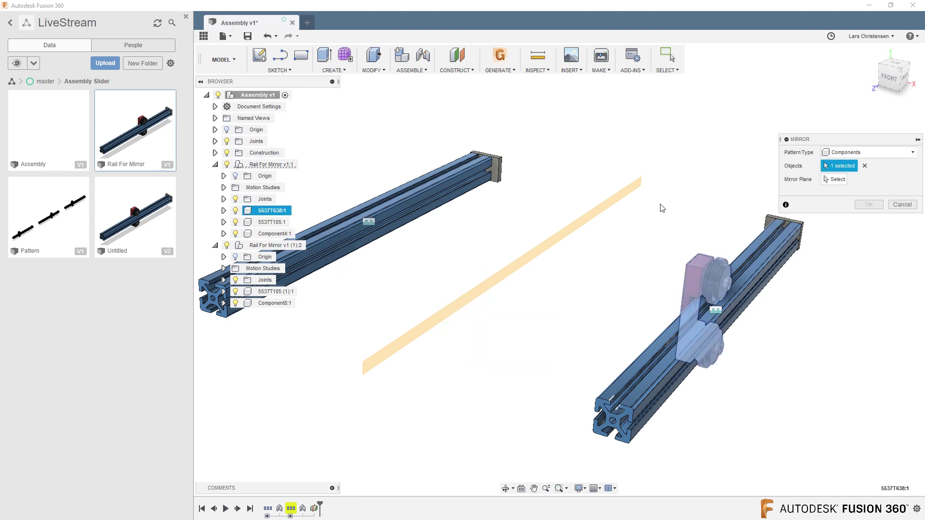
pyautogui.click(838, 180)
pyautogui.click(519, 274)
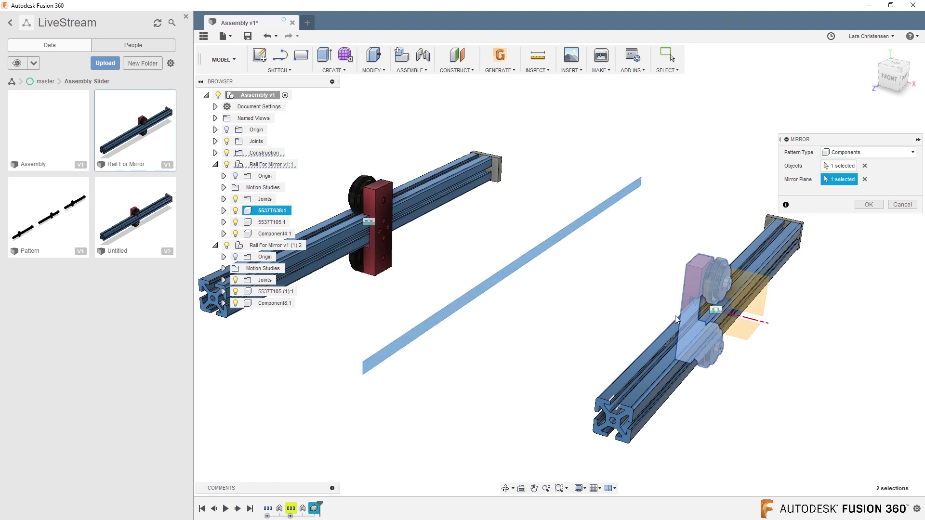
pyautogui.click(869, 204)
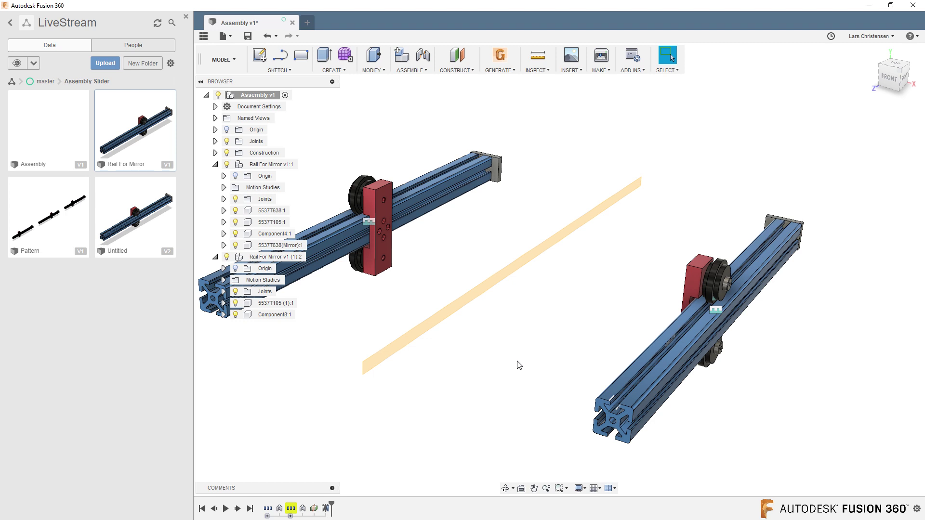
# Step: Pull the mirrored carriage off the second rail to test its freedom of movement and inspect it from several angles
pyautogui.moveTo(376, 242); pyautogui.dragTo(432, 274)
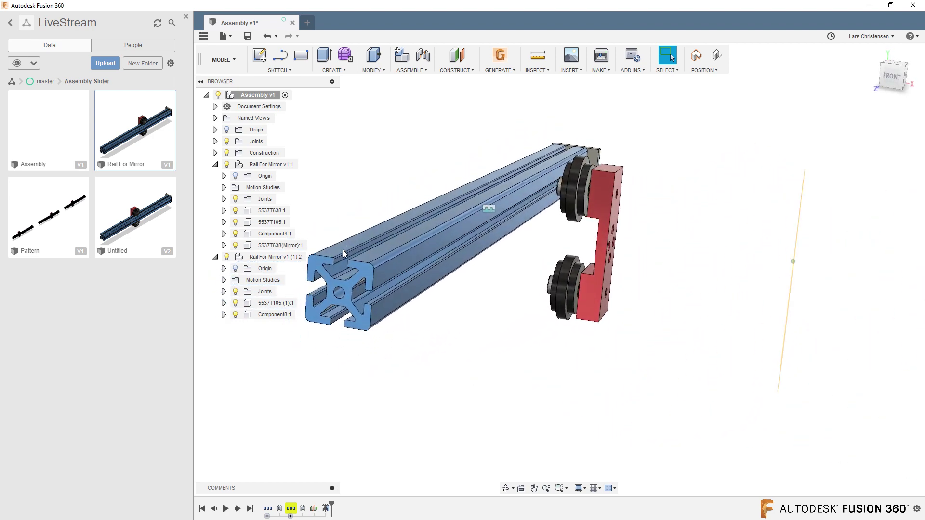
pyautogui.click(420, 70)
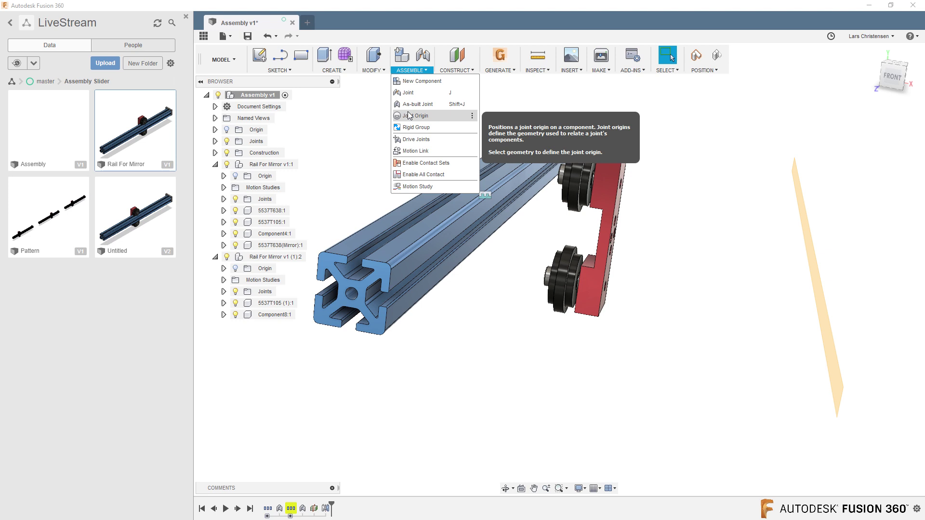
pyautogui.click(501, 306)
pyautogui.keyDown('shift'); pyautogui.moveTo(572, 192); pyautogui.dragTo(519, 319, button='middle'); pyautogui.keyUp('shift')
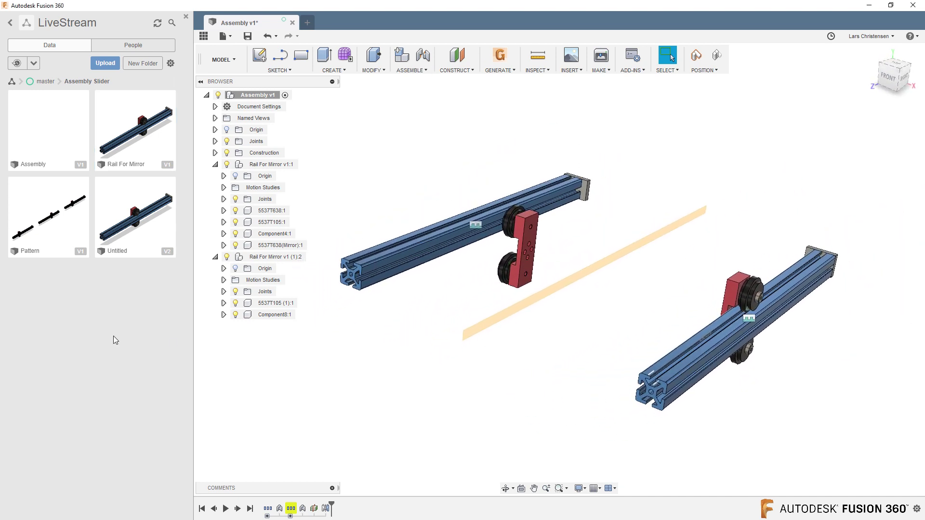